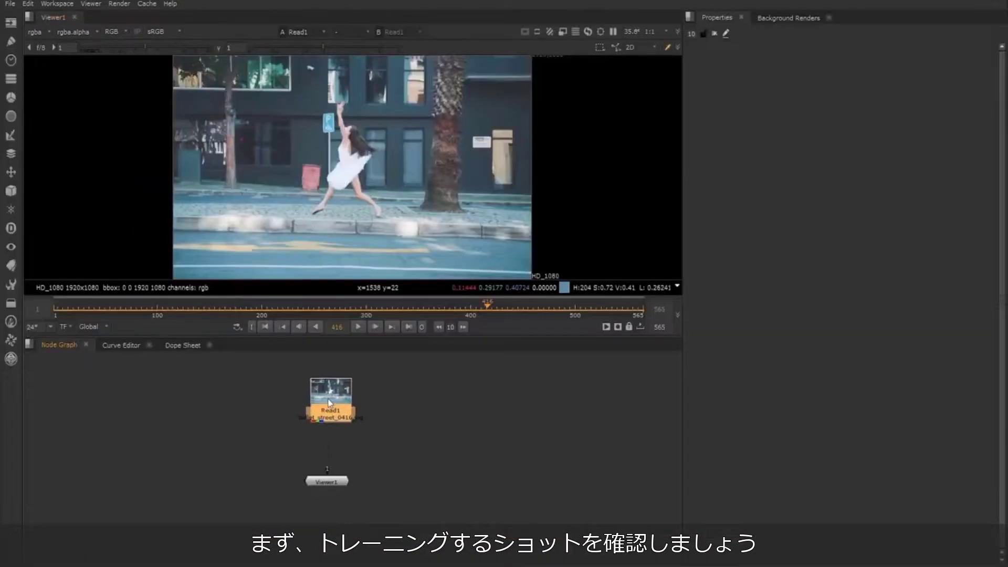
# Step: Insert a FrameHold node set to frame 138 between the Read1 clip and the viewer
pyautogui.moveTo(330, 402); pyautogui.dragTo(330, 406)
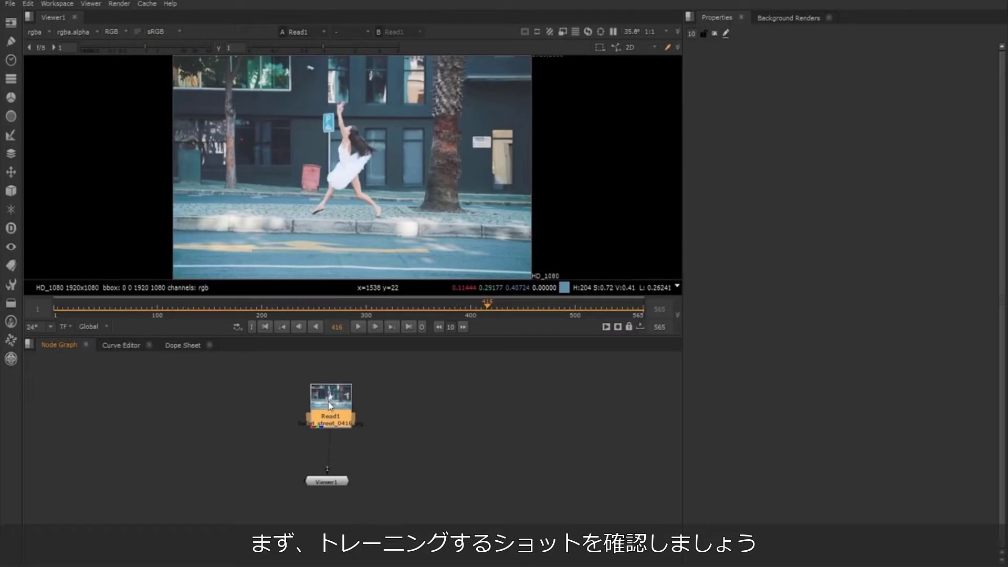
pyautogui.moveTo(482, 309); pyautogui.dragTo(197, 311)
pyautogui.click(273, 453)
pyautogui.press('Tab')
pyautogui.write('f')
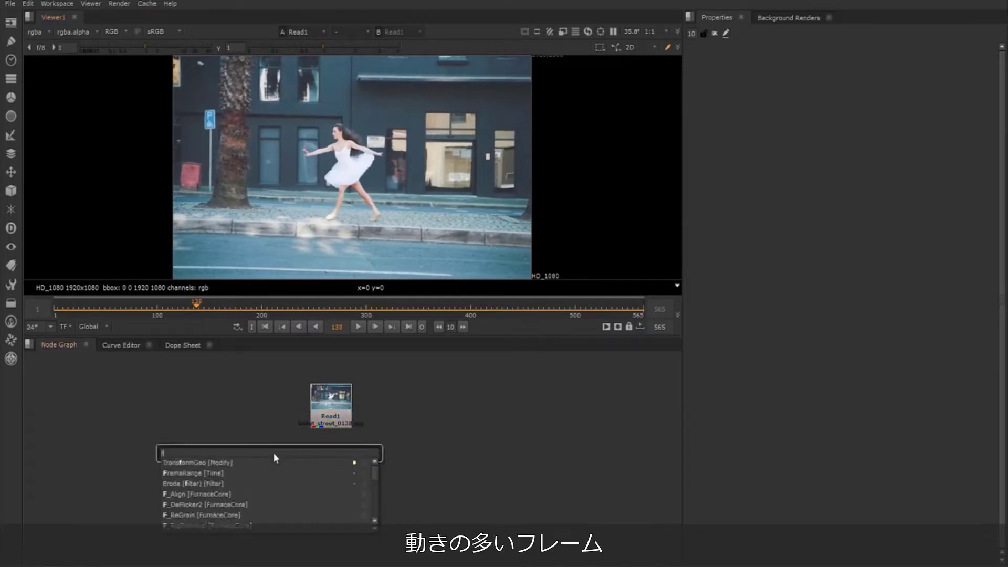
pyautogui.write('rame')
pyautogui.press('Down')
pyautogui.press('Down')
pyautogui.press('Down')
pyautogui.press('Return')
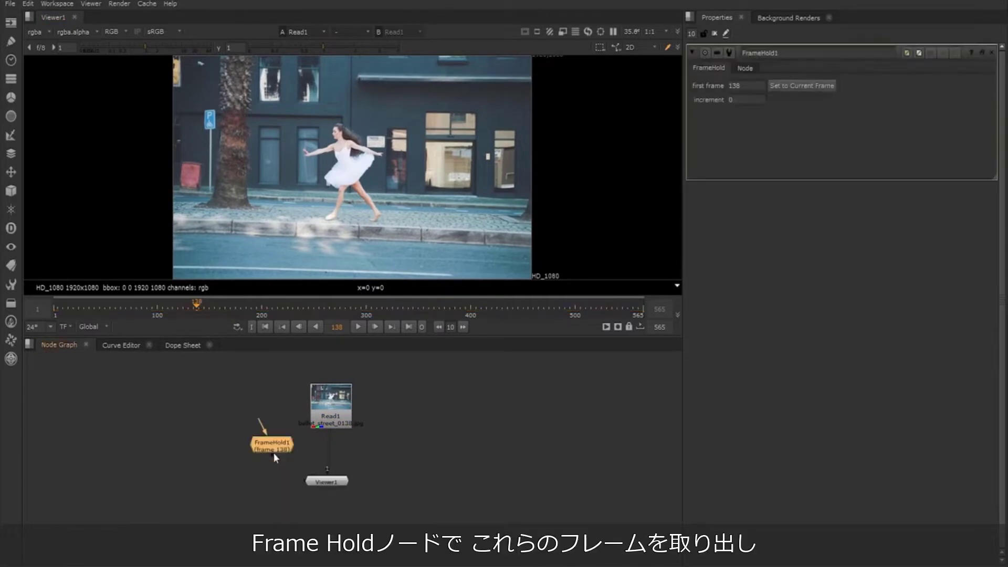
pyautogui.moveTo(272, 447); pyautogui.dragTo(327, 450)
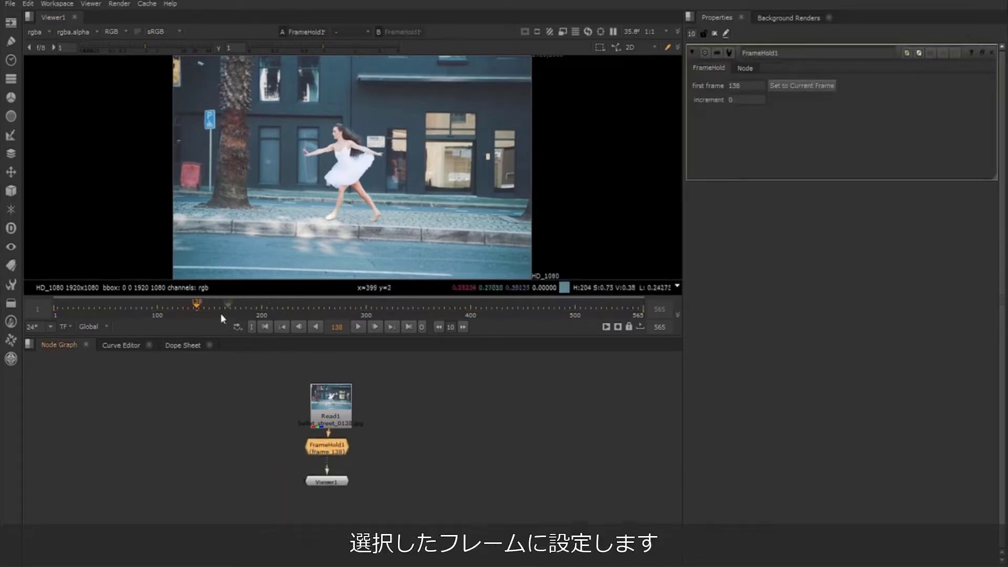
# Step: View the Read1 clip at frame 79 and add a second FrameHold node for that frame, connected to Read1
pyautogui.click(316, 401)
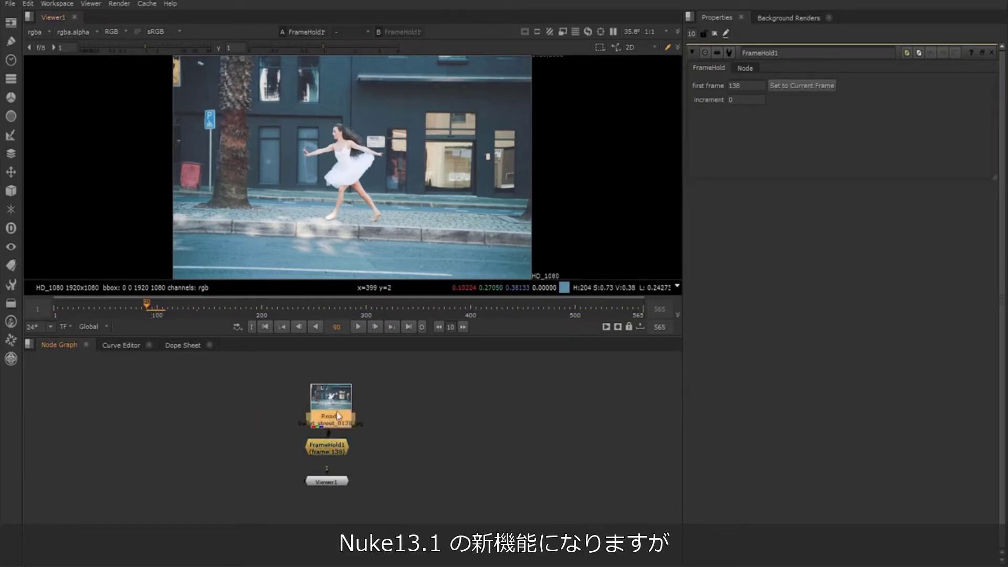
pyautogui.press('1')
pyautogui.moveTo(100, 301); pyautogui.dragTo(135, 310)
pyautogui.click(244, 450)
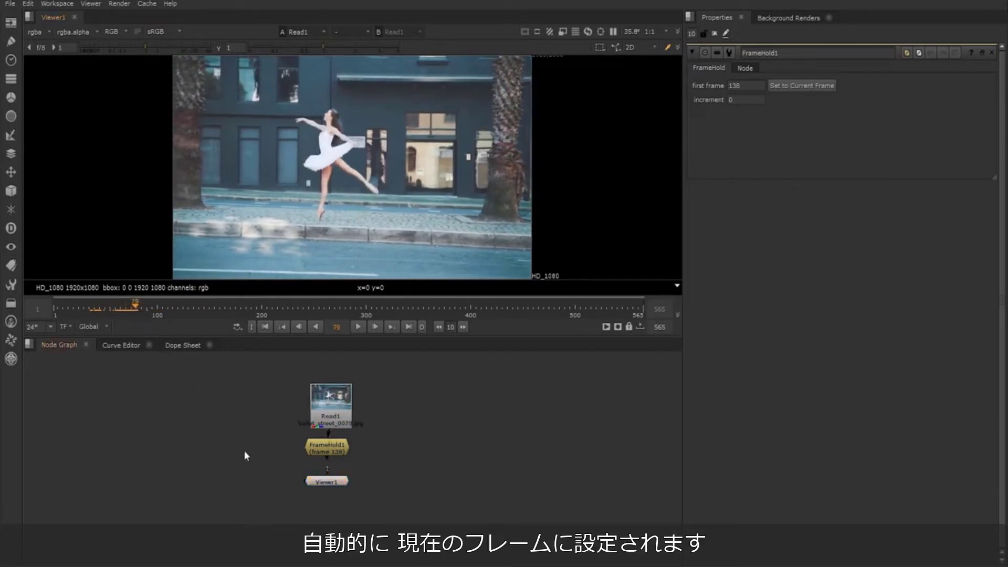
pyautogui.press('Tab')
pyautogui.write('frame')
pyautogui.press('Return')
pyautogui.moveTo(235, 430); pyautogui.dragTo(335, 405)
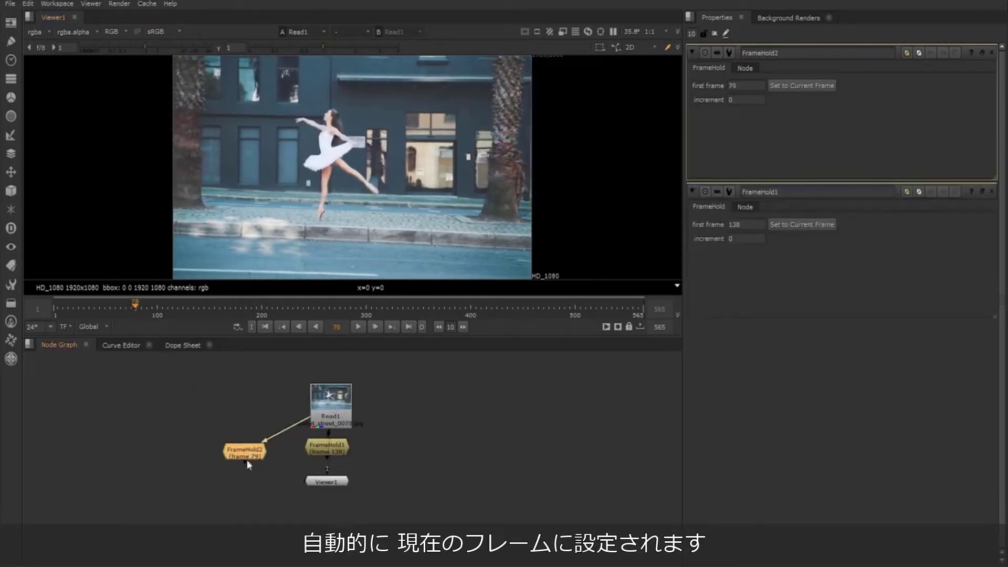
pyautogui.moveTo(246, 459); pyautogui.dragTo(275, 454)
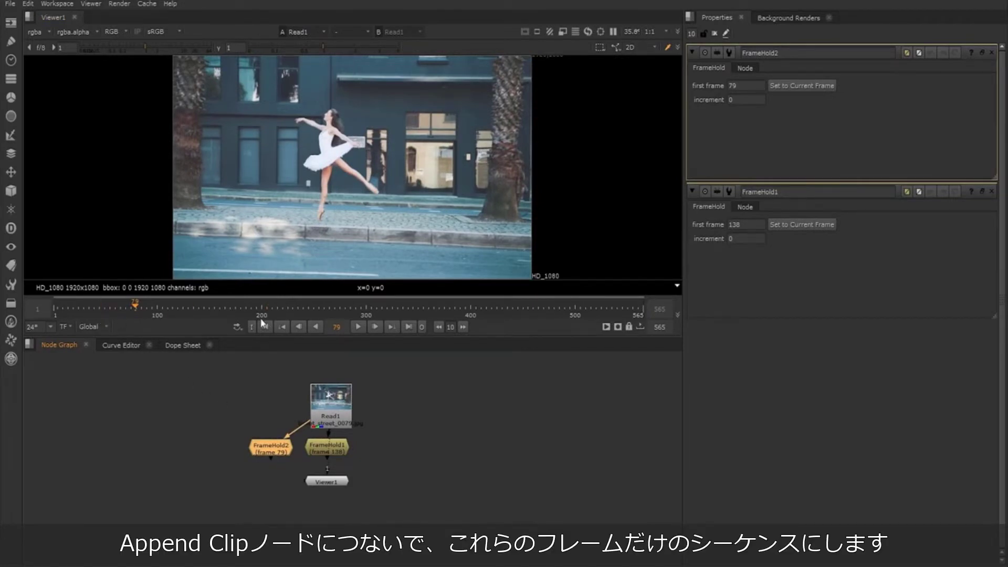
# Step: Examine the first still frames feeding the AppendClip node one by one, finishing on the first frame, Read2
pyautogui.moveTo(86, 313); pyautogui.dragTo(50, 313)
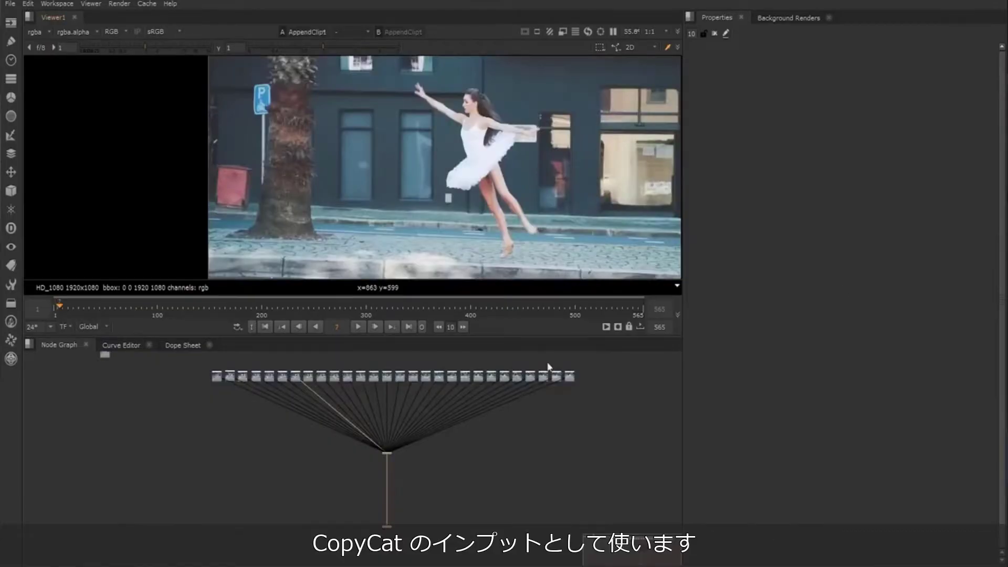
pyautogui.moveTo(268, 442); pyautogui.dragTo(301, 498, button='middle')
pyautogui.click(248, 432)
pyautogui.press('1')
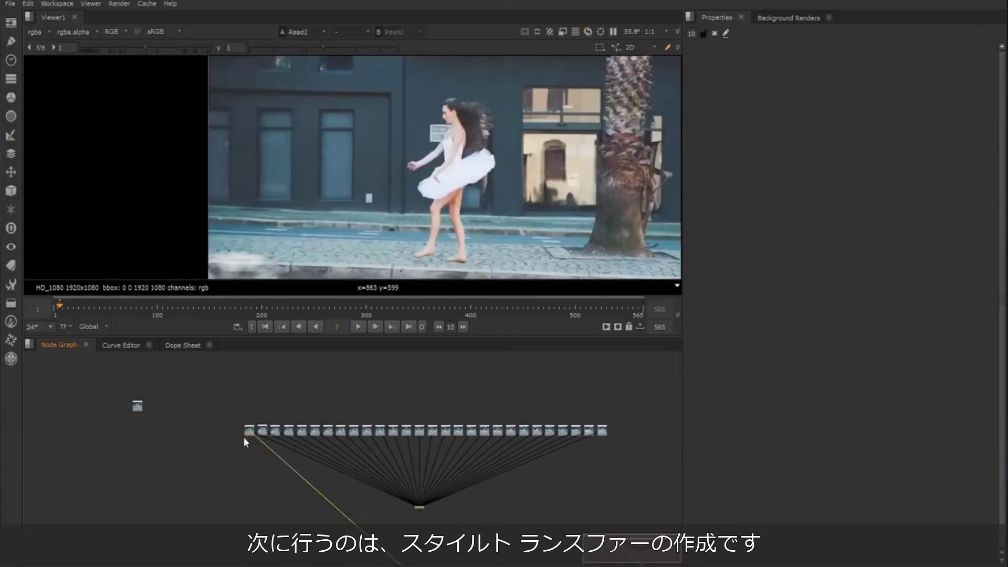
pyautogui.click(156, 426)
pyautogui.moveTo(140, 408); pyautogui.dragTo(182, 389)
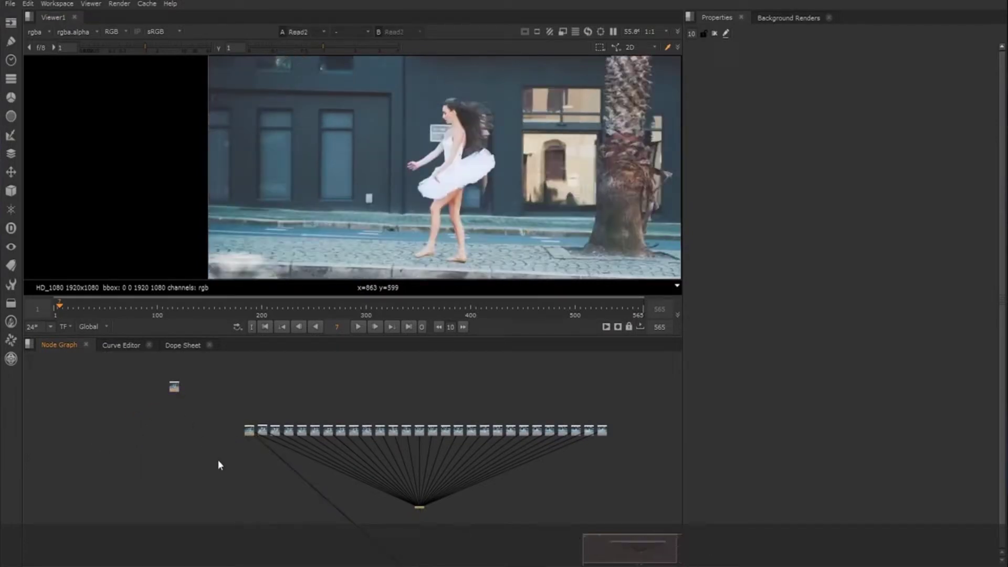
pyautogui.press('1')
pyautogui.click(274, 433)
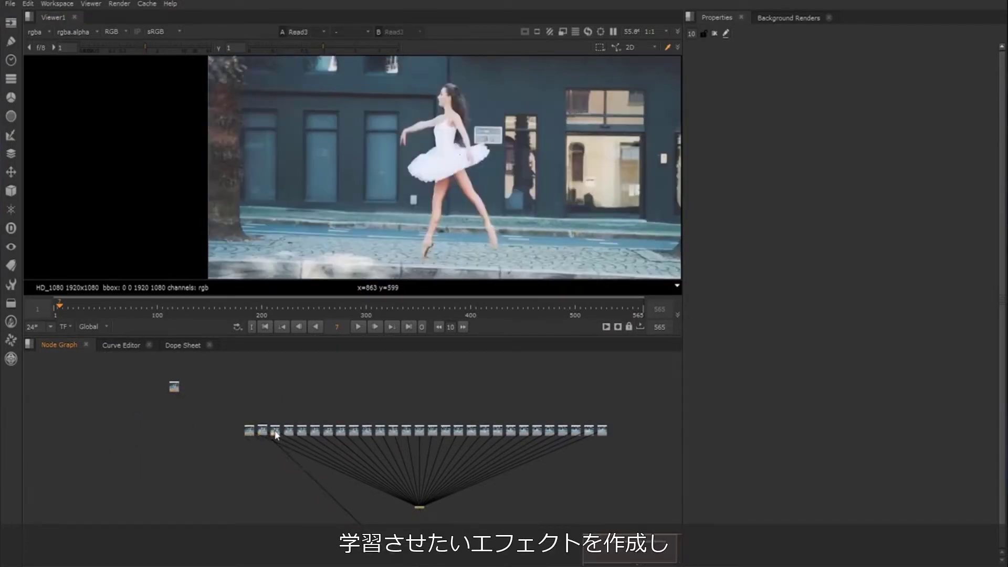
pyautogui.press('1')
pyautogui.click(286, 433)
pyautogui.press('1')
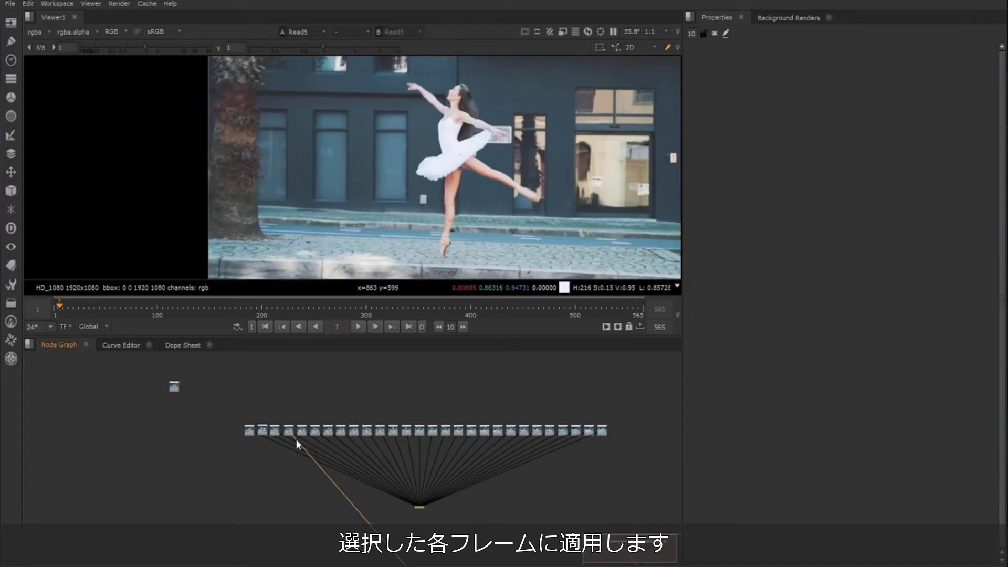
pyautogui.click(248, 434)
pyautogui.press('1')
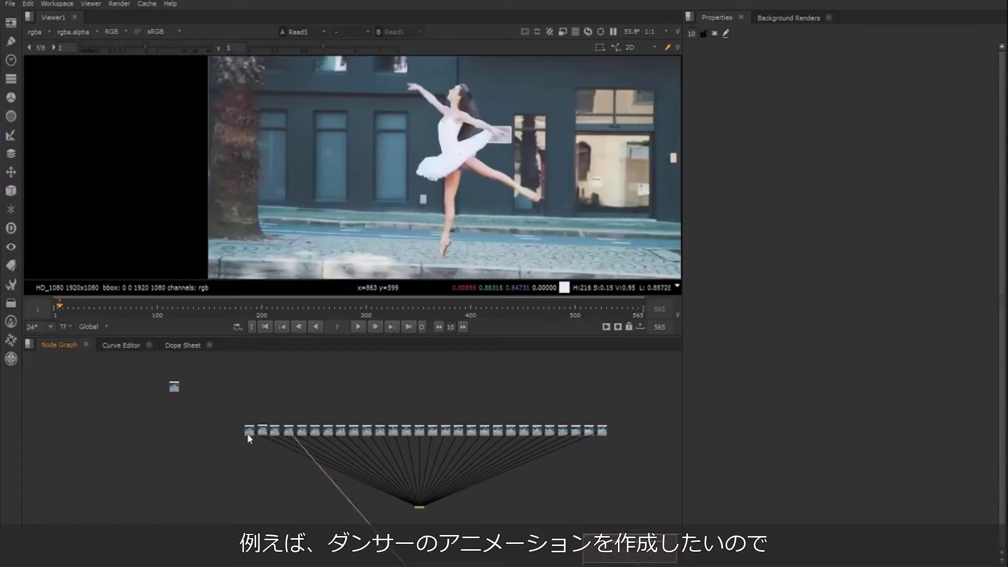
# Step: Add a black Constant node and place it beside the first still frame as the background
pyautogui.moveTo(176, 476); pyautogui.dragTo(331, 422, button='middle')
pyautogui.scroll(4, 278, 407)
pyautogui.press('Tab')
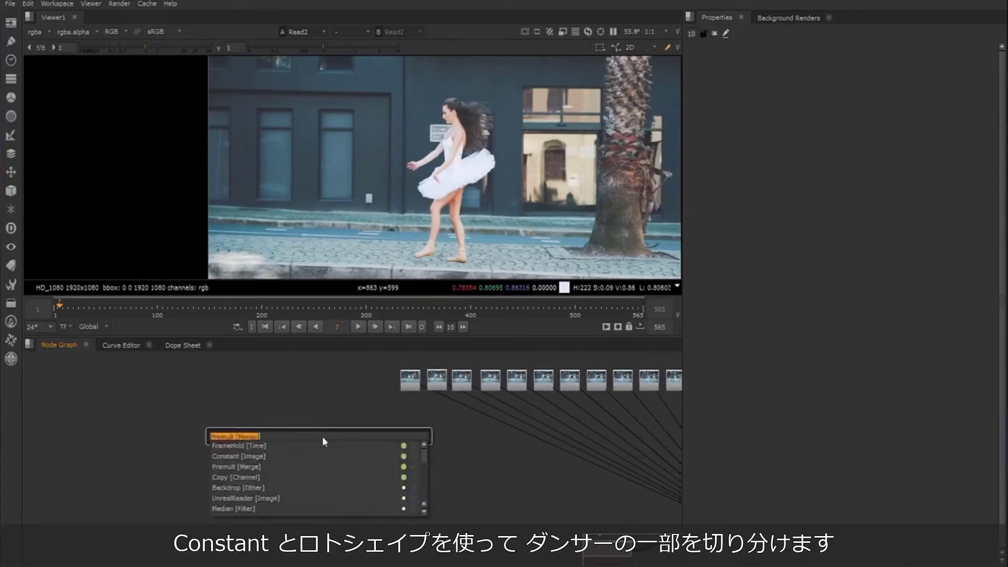
pyautogui.write('consta')
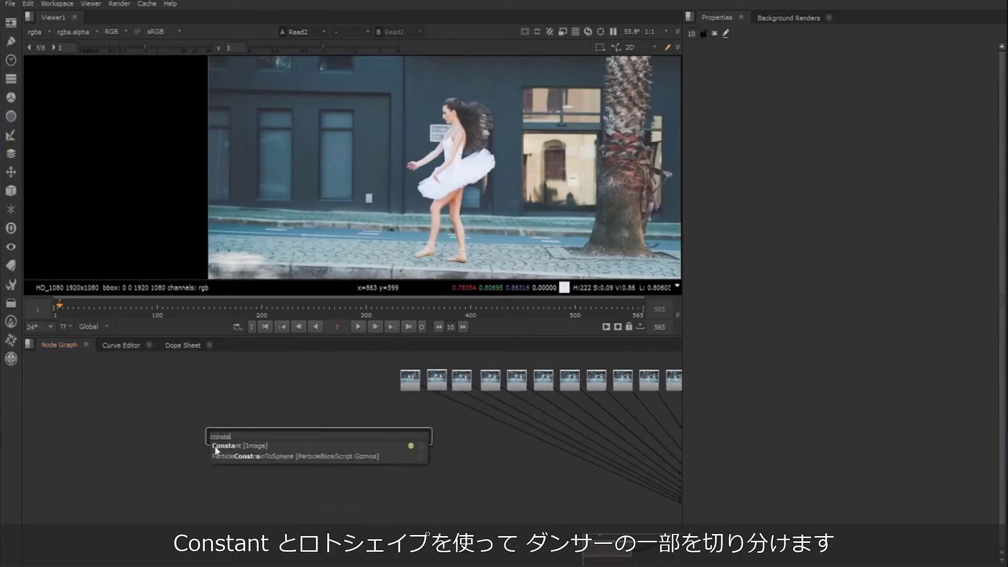
pyautogui.press('Return')
pyautogui.moveTo(357, 405); pyautogui.dragTo(377, 390)
pyautogui.click(334, 426)
pyautogui.scroll(2, 337, 424)
pyautogui.moveTo(343, 408); pyautogui.dragTo(248, 415, button='middle')
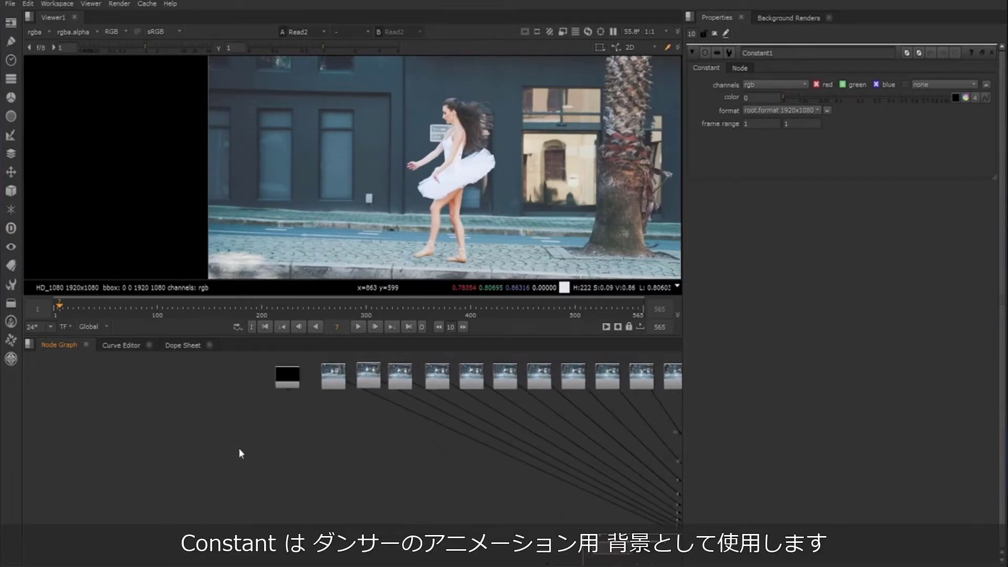
# Step: Add a second Constant node and sample its colour from the skin of the dancer's upper arm
pyautogui.press('Tab')
pyautogui.write('con')
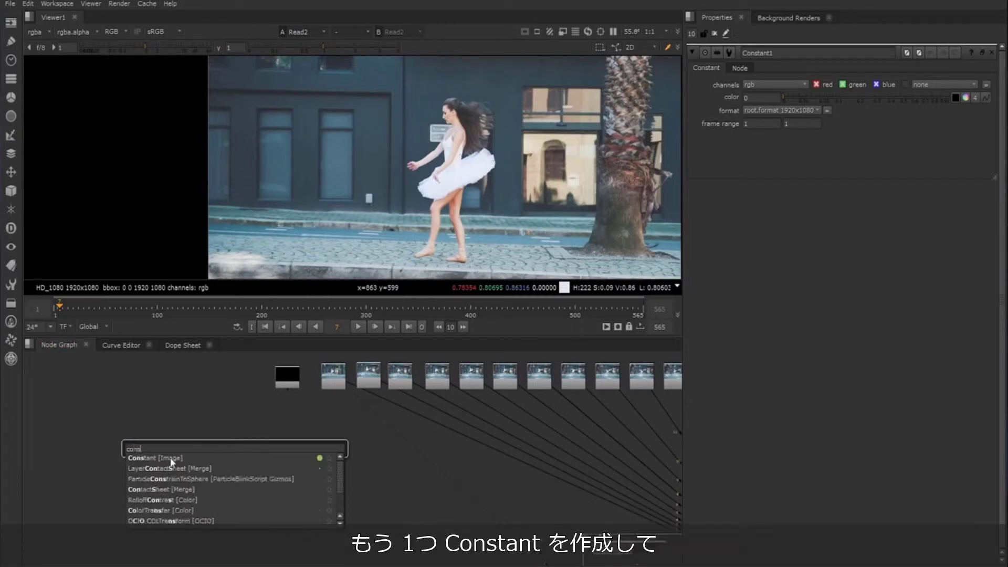
pyautogui.click(173, 459)
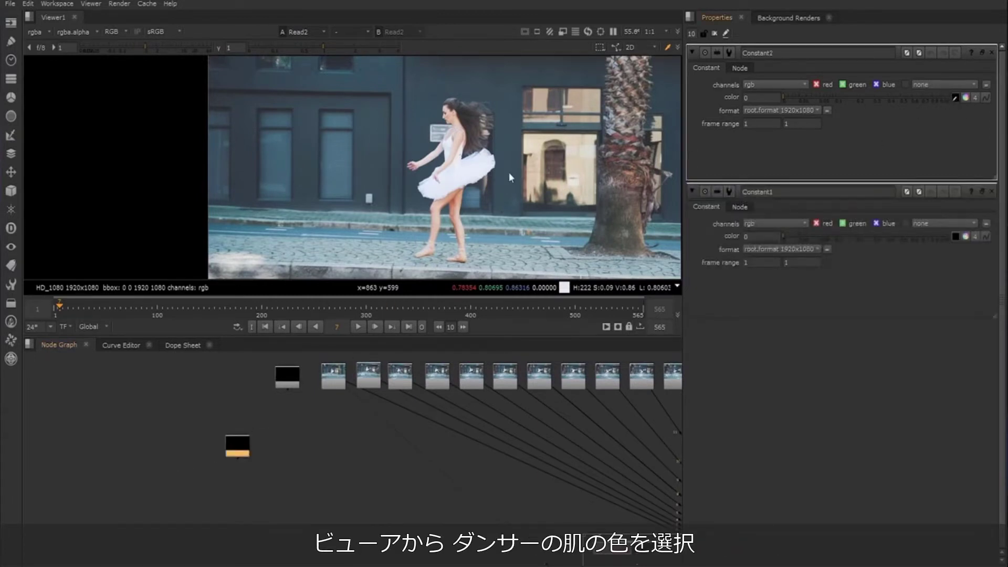
pyautogui.scroll(4, 458, 138)
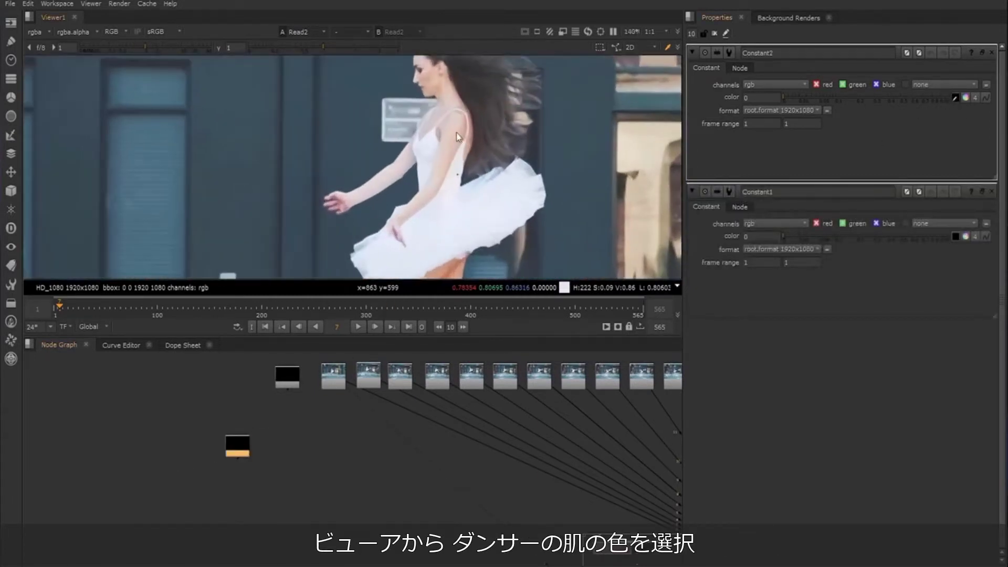
pyautogui.keyDown('ctrl'); pyautogui.click(455, 132); pyautogui.keyUp('ctrl')
# Step: Add a Roto node to the skin-coloured Constant and trace Bezier shapes around the dancer's skin areas, starting with the arm
pyautogui.press('o')
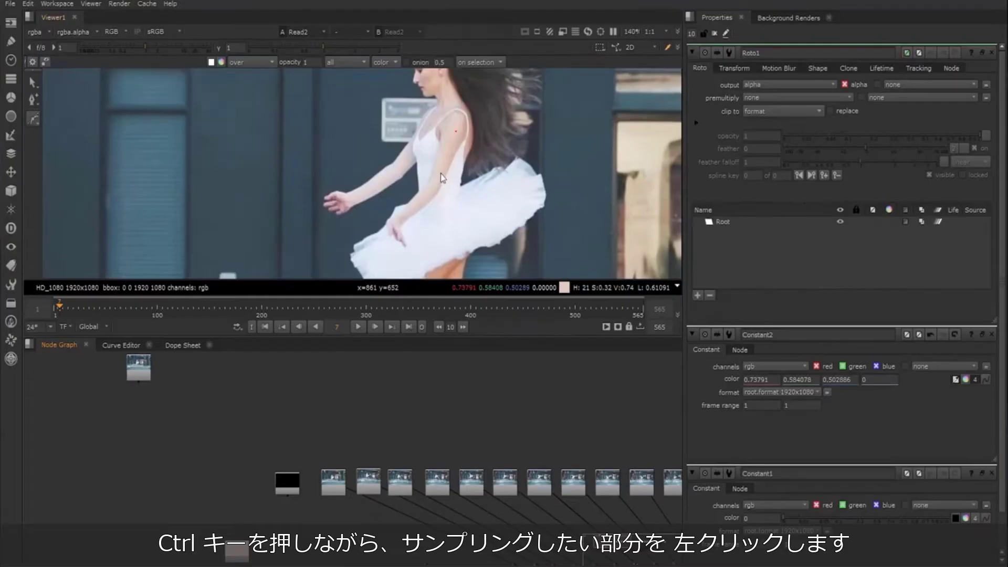
pyautogui.press('space')
pyautogui.scroll(3, 487, 191)
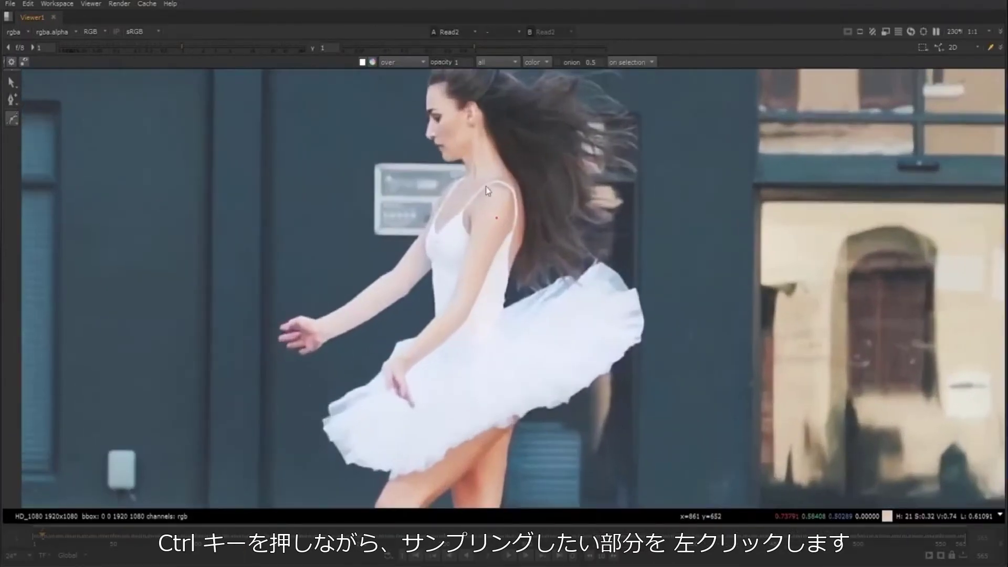
pyautogui.moveTo(485, 186); pyautogui.dragTo(509, 180, button='middle')
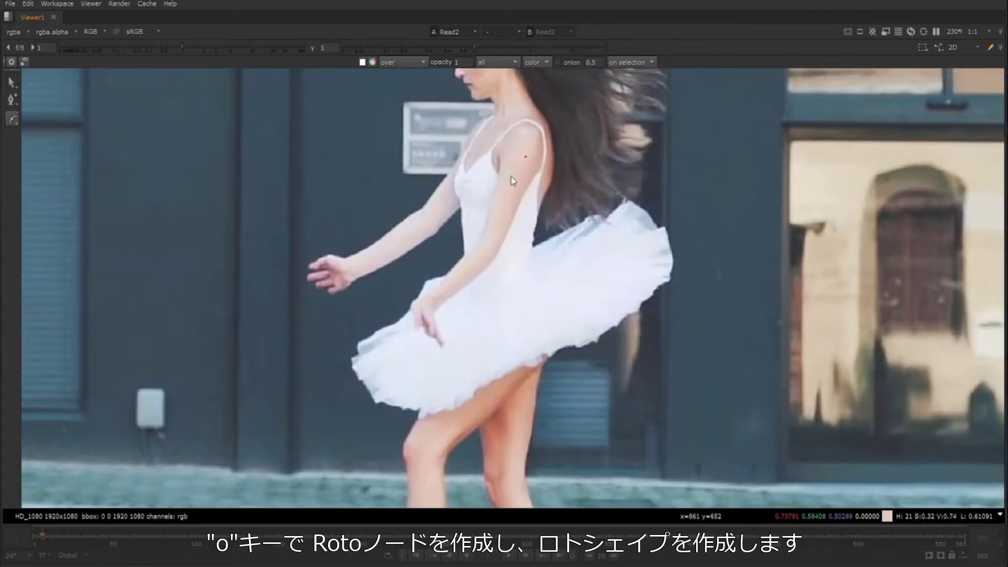
pyautogui.scroll(-1, 513, 181)
pyautogui.scroll(5, 522, 162)
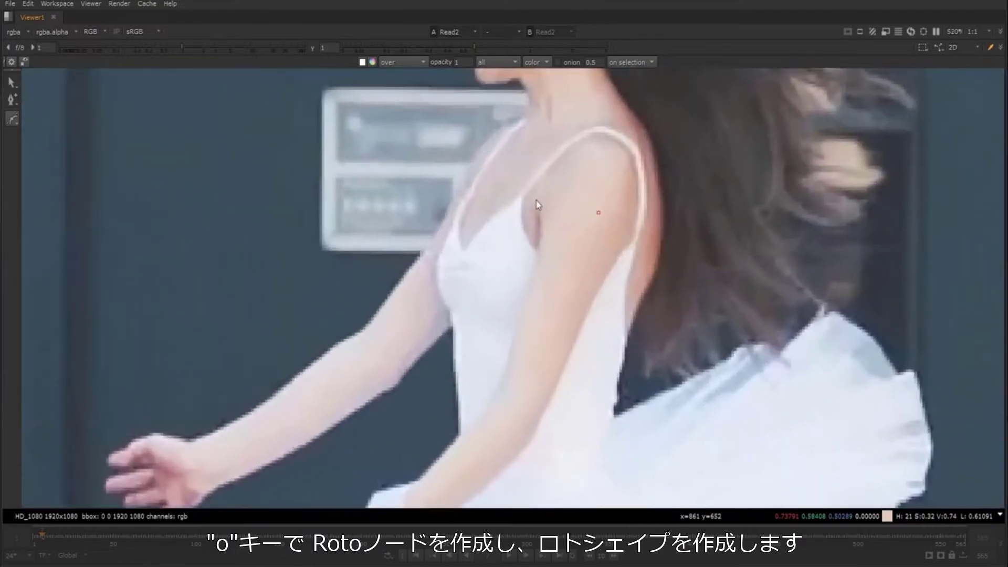
pyautogui.click(537, 248)
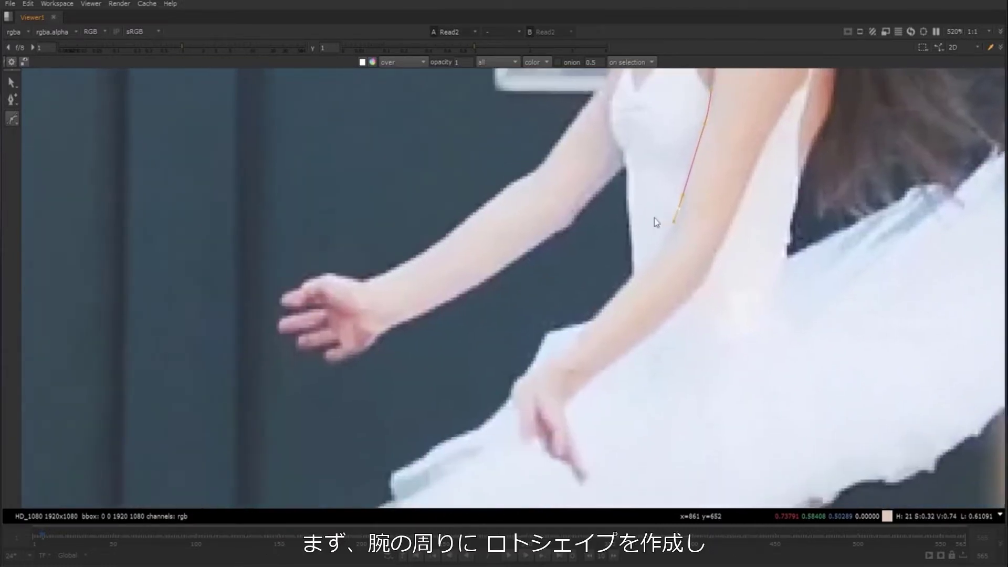
pyautogui.scroll(6, 719, 243)
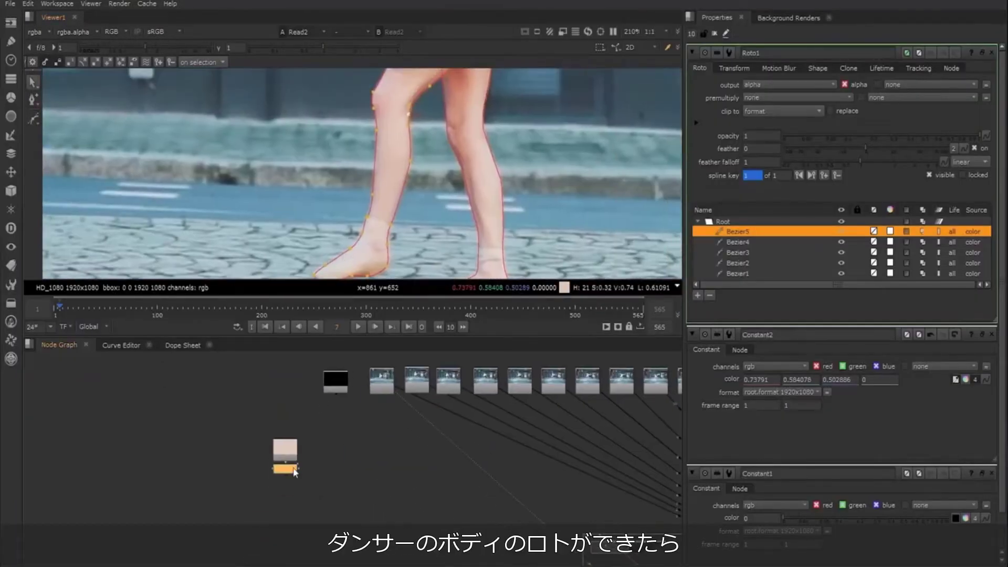
# Step: Add a Premult node after the Roto, merge the result over the black Constant and view the merge
pyautogui.press('Tab')
pyautogui.write('p')
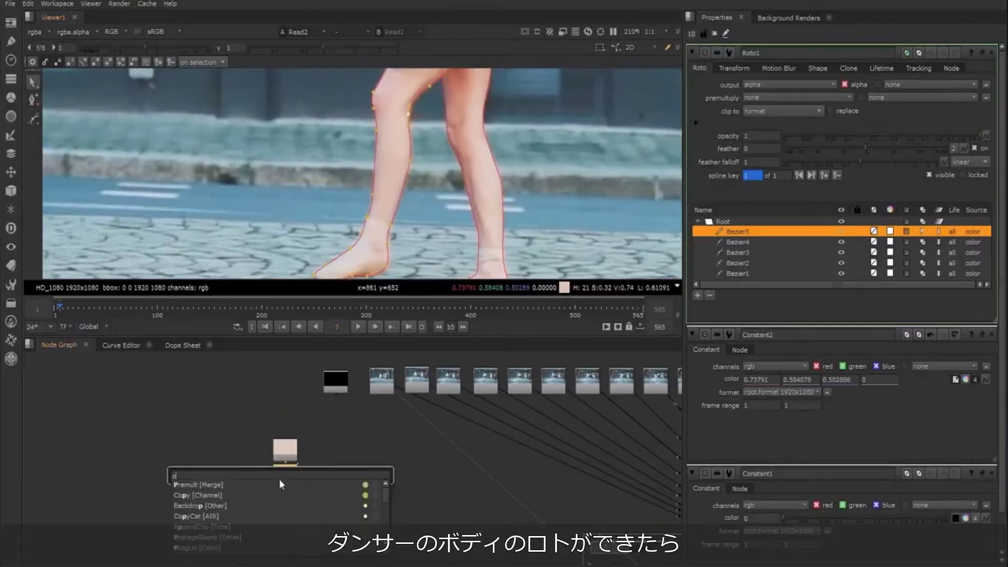
pyautogui.write('re')
pyautogui.click(213, 486)
pyautogui.press('m')
pyautogui.moveTo(322, 464); pyautogui.dragTo(335, 385)
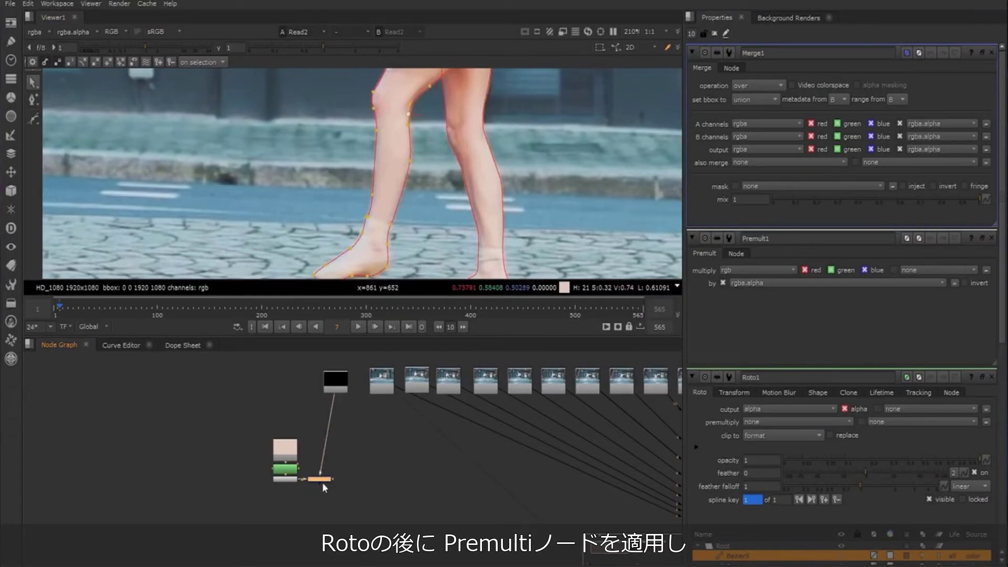
pyautogui.press('1')
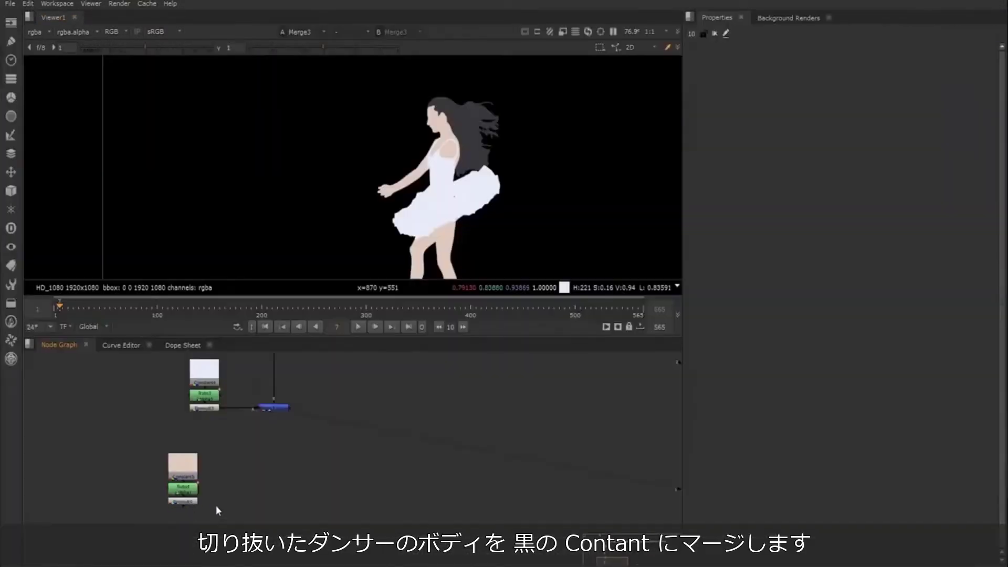
# Step: Merge the premultiplied front-arm branch over the previous dancer merge, align the new Merge node beneath it and view it
pyautogui.press('m')
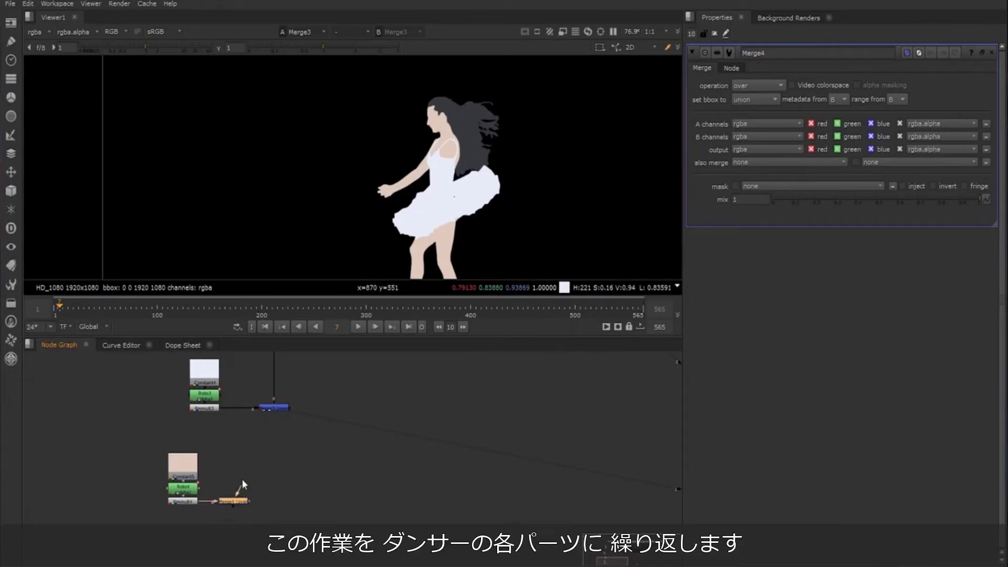
pyautogui.moveTo(242, 479); pyautogui.dragTo(273, 408)
pyautogui.moveTo(230, 502); pyautogui.dragTo(265, 505)
pyautogui.press('1')
# Step: Open Roto4, delete the arm shape's surplus points around the shoulder and move a remaining point up onto the shoulder
pyautogui.doubleClick(183, 487)
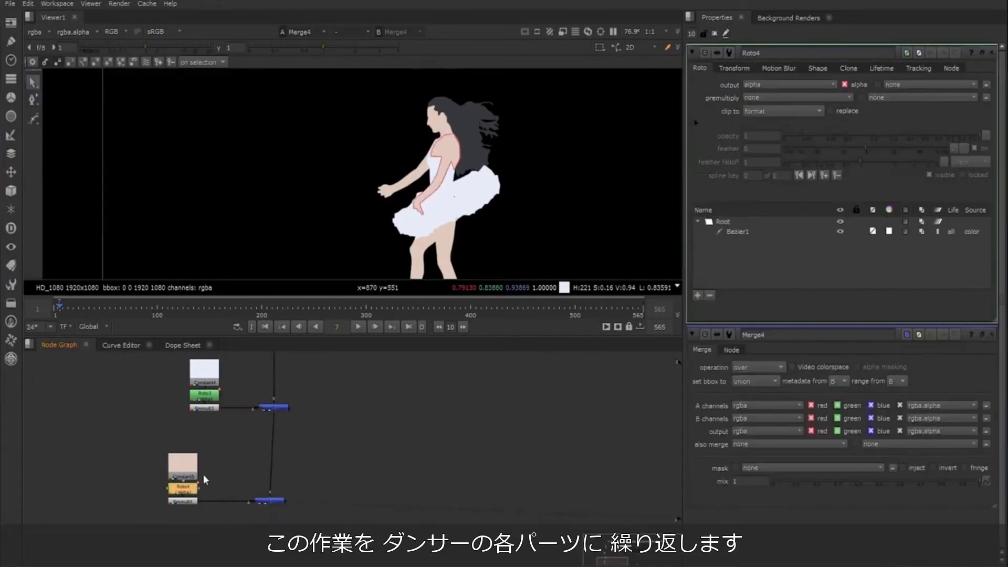
pyautogui.scroll(5, 459, 114)
pyautogui.click(370, 201)
pyautogui.press('Delete')
pyautogui.click(400, 142)
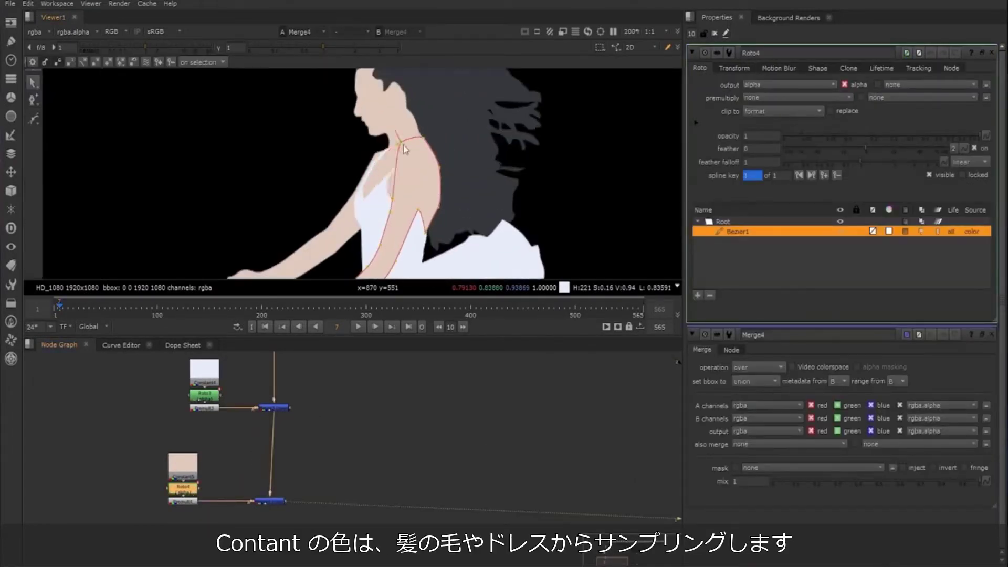
pyautogui.press('Delete')
pyautogui.click(424, 138)
pyautogui.press('Delete')
pyautogui.click(439, 167)
pyautogui.press('Delete')
pyautogui.click(439, 207)
pyautogui.moveTo(425, 232); pyautogui.dragTo(422, 169)
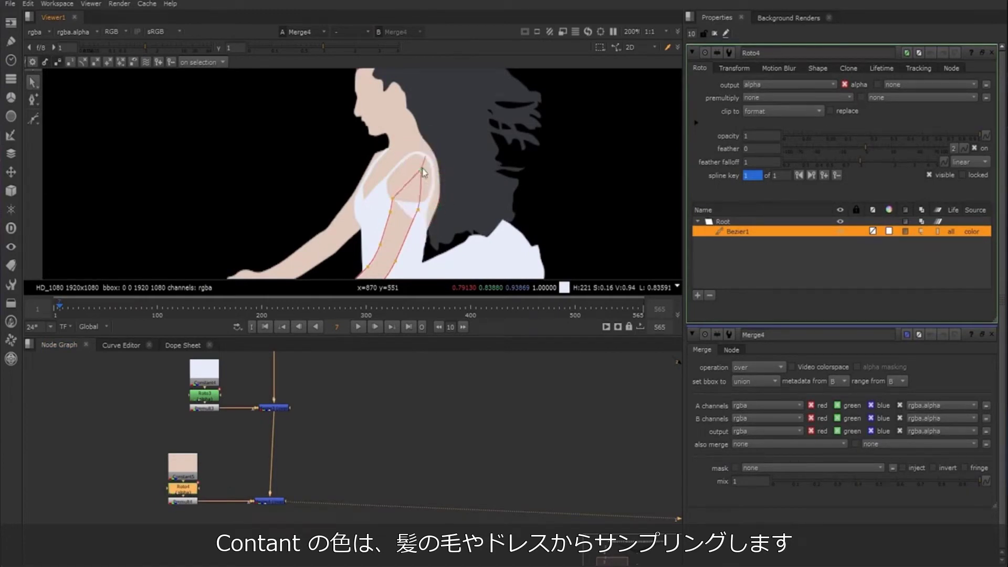
# Step: Raise the arm shape's inner point toward the shoulder and curve its outer edge with the lower point's tangent
pyautogui.scroll(3, 399, 193)
pyautogui.moveTo(389, 202); pyautogui.dragTo(396, 174)
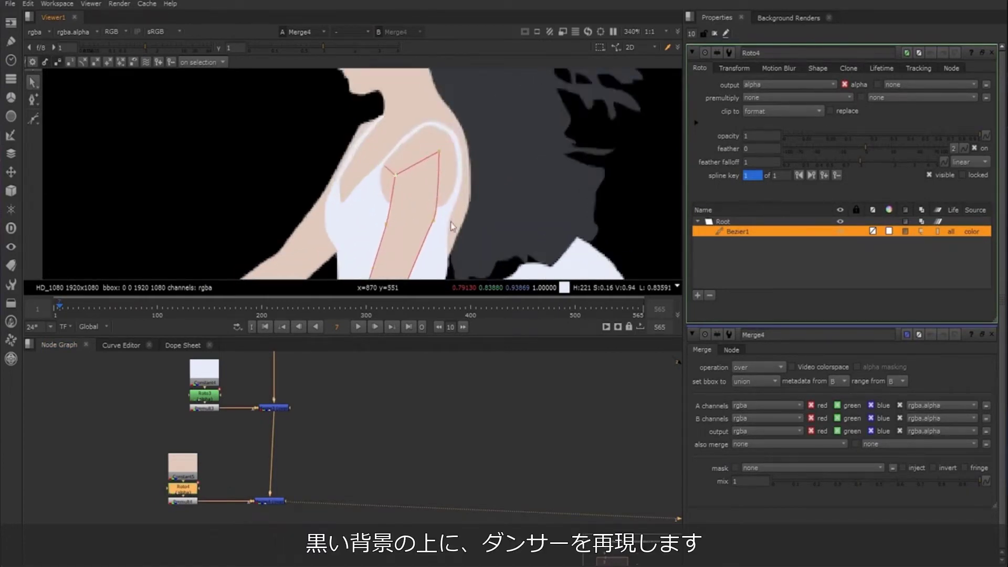
pyautogui.click(434, 220)
pyautogui.moveTo(439, 210); pyautogui.dragTo(482, 156)
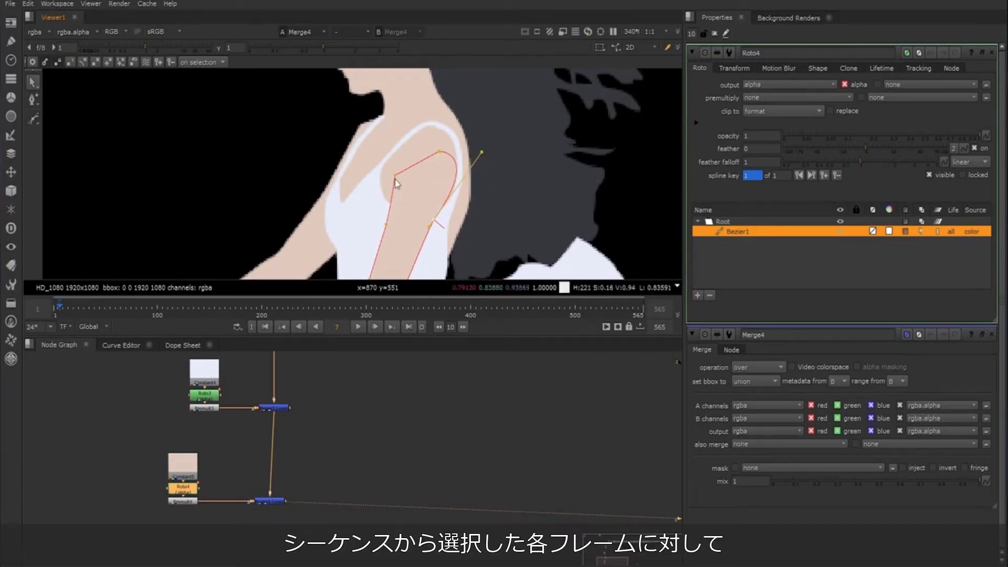
# Step: Move the arm shape's inner corner point slightly up toward the shoulder
pyautogui.moveTo(395, 176); pyautogui.dragTo(393, 165)
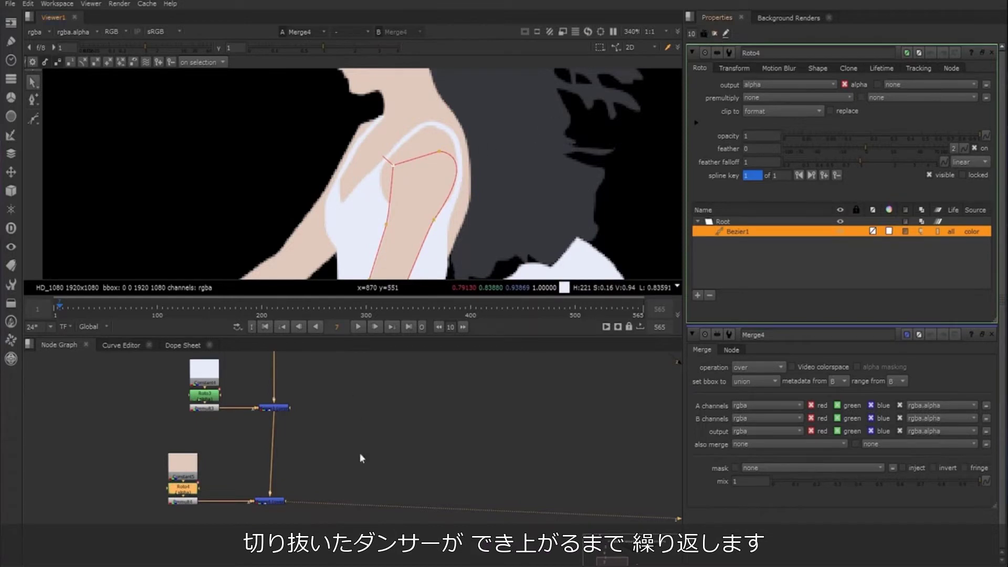
pyautogui.scroll(-4, 360, 455)
pyautogui.moveTo(362, 362); pyautogui.dragTo(332, 446, button='middle')
# Step: View the AppendClip that joins the original source frames of the dancer
pyautogui.click(316, 415)
pyautogui.click(313, 403)
pyautogui.press('1')
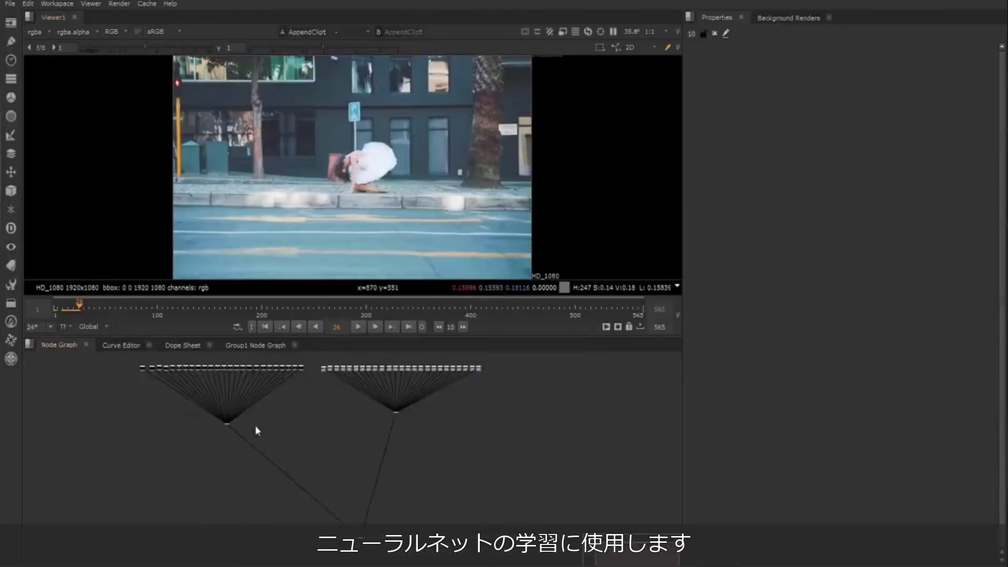
# Step: View the AppendClip of the ground-truth roto frames and go through its frames, stopping at frame 3
pyautogui.moveTo(363, 476); pyautogui.dragTo(397, 476)
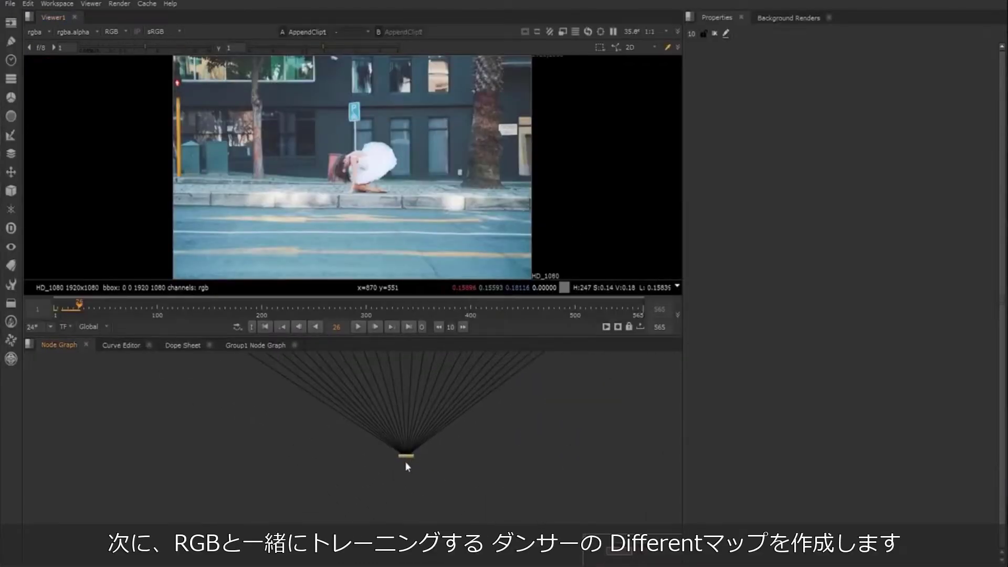
pyautogui.click(405, 457)
pyautogui.press('1')
pyautogui.moveTo(364, 476); pyautogui.dragTo(350, 480, button='middle')
pyautogui.moveTo(58, 311); pyautogui.dragTo(82, 317)
pyautogui.press('Left')
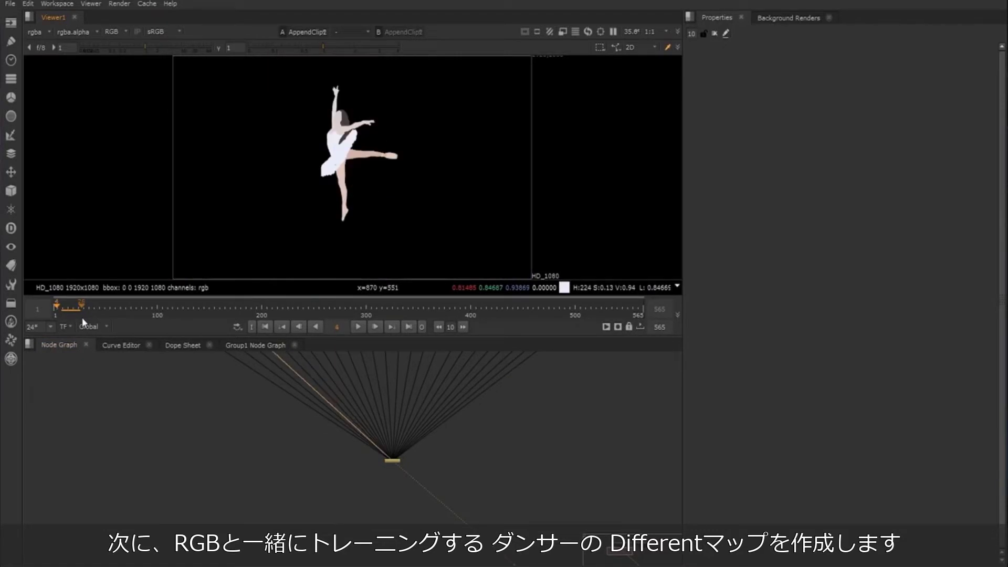
pyautogui.press('Left')
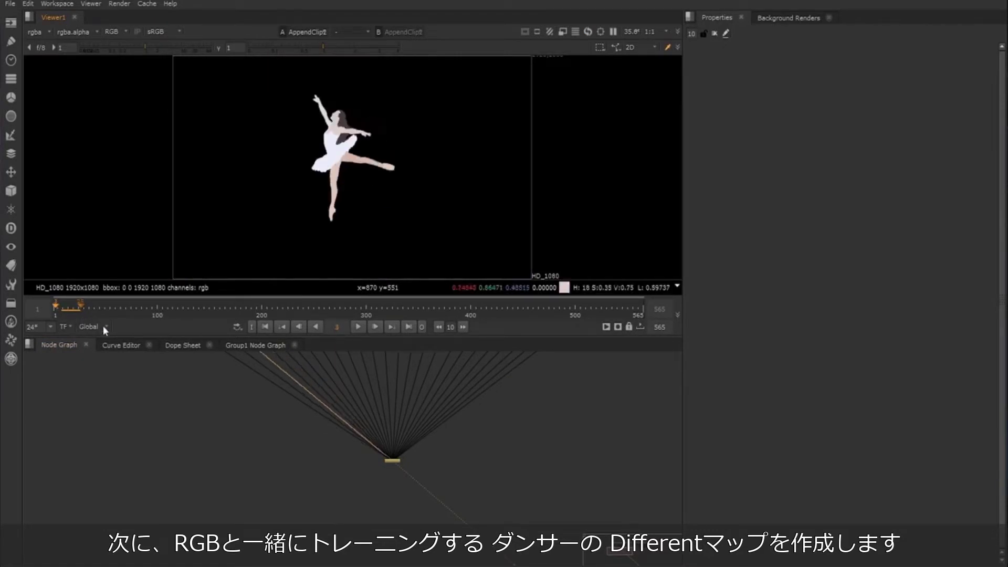
# Step: Add a Dot below the ground-truth AppendClip and move it down to lengthen the connection
pyautogui.scroll(-4, 320, 439)
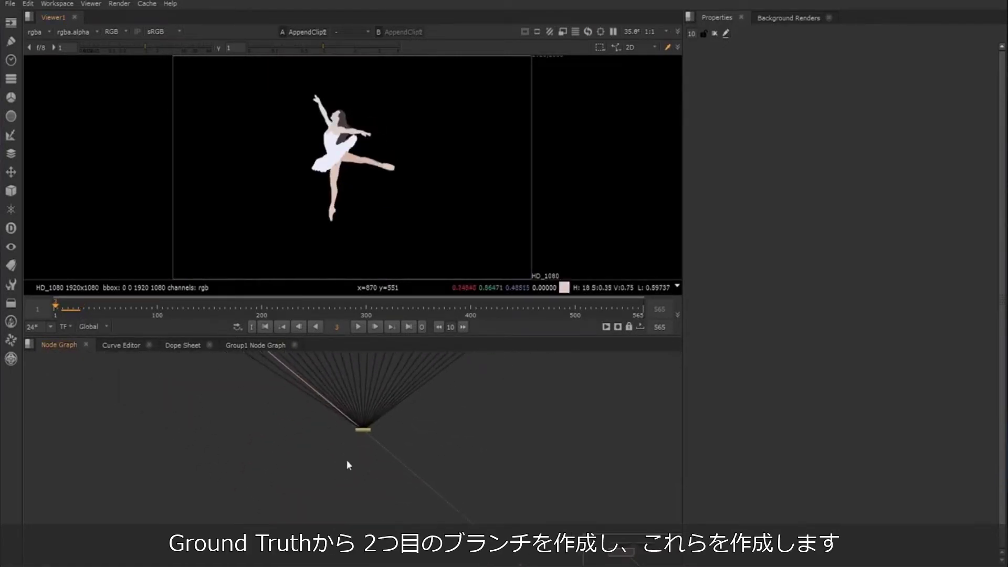
pyautogui.press('.')
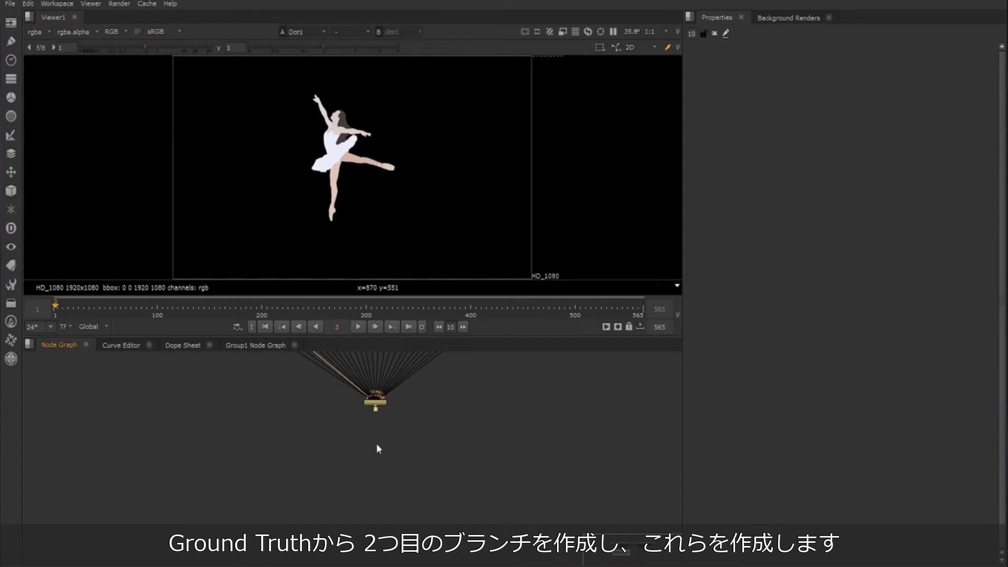
pyautogui.scroll(3, 376, 443)
pyautogui.moveTo(383, 366); pyautogui.dragTo(384, 445)
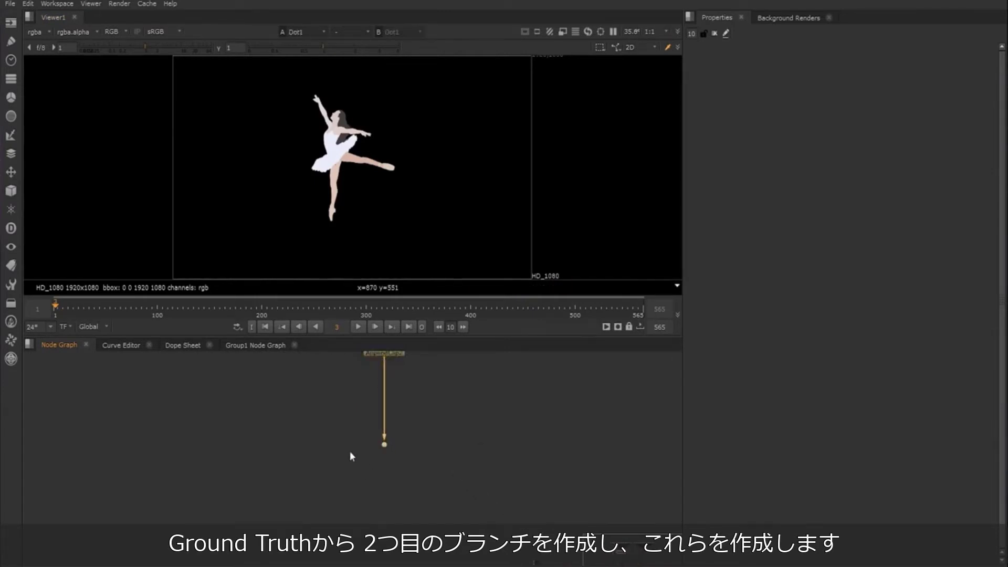
# Step: Branch a second Dot from the first one and place it far to its left at the same height
pyautogui.moveTo(178, 420); pyautogui.dragTo(384, 444)
pyautogui.moveTo(178, 420); pyautogui.dragTo(44, 446)
pyautogui.moveTo(49, 451); pyautogui.dragTo(361, 403, button='middle')
# Step: Add a Shuffle node, connect it to the branch's Dot and align it beneath that Dot
pyautogui.click(307, 435)
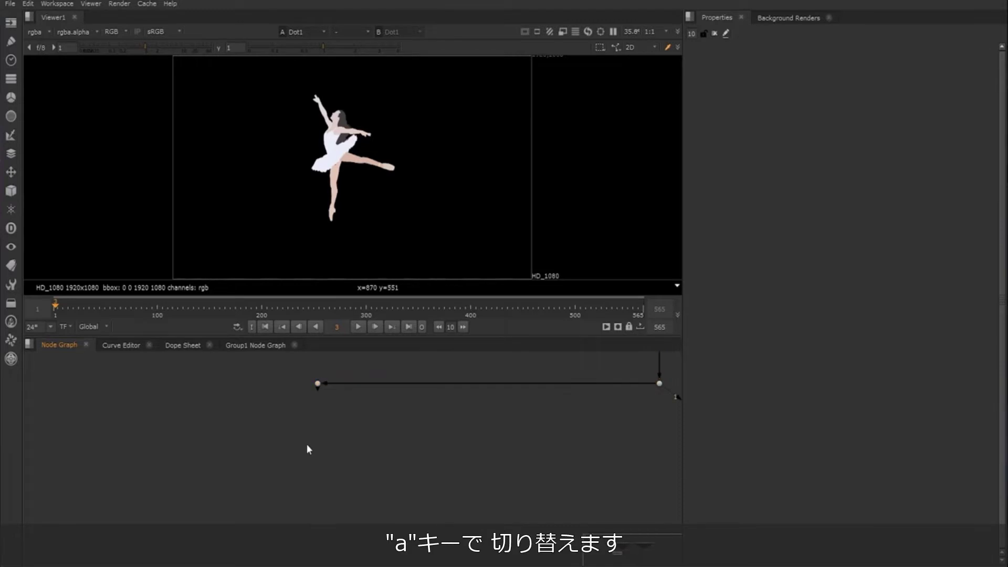
pyautogui.press('Tab')
pyautogui.write('shuffle')
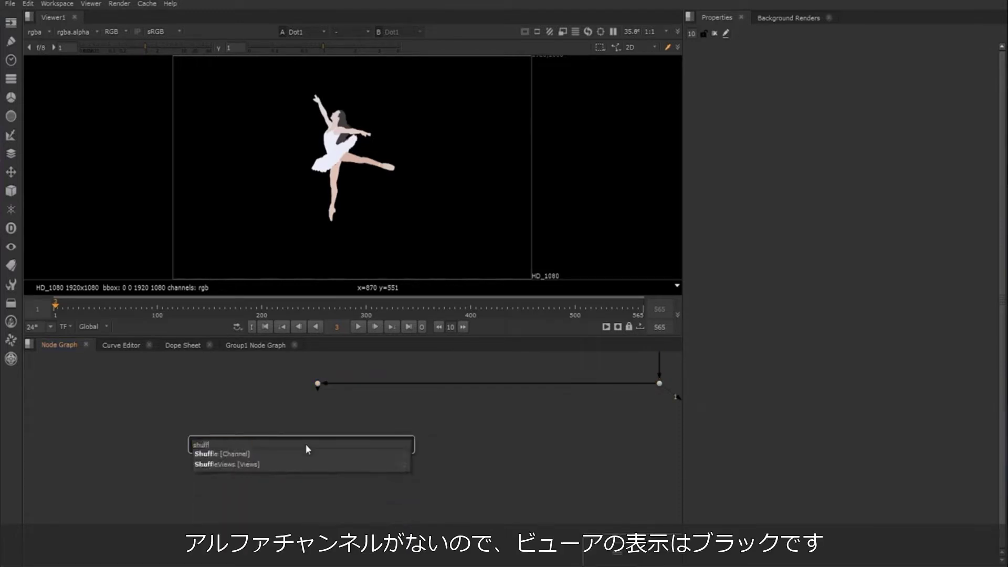
pyautogui.press('Return')
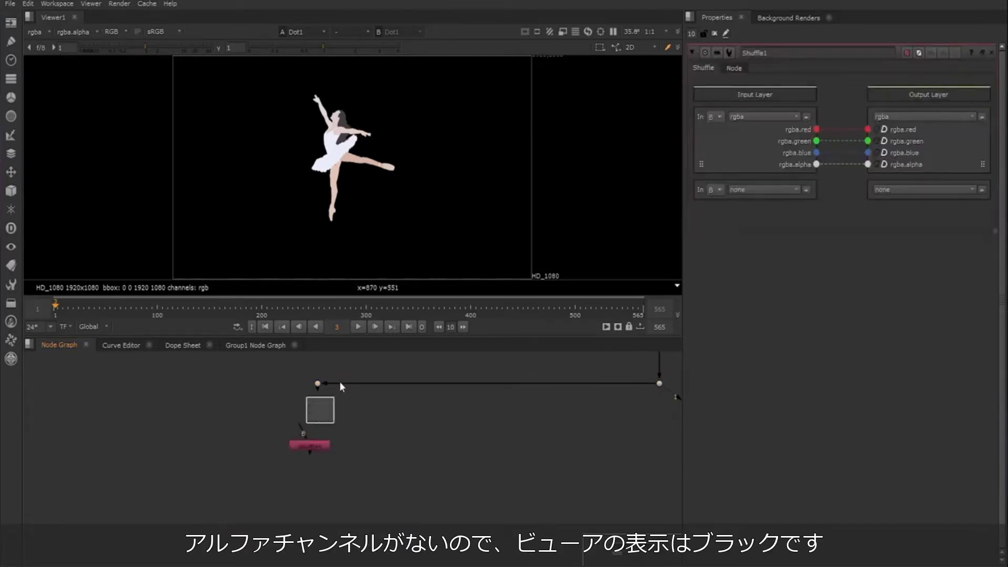
pyautogui.moveTo(300, 425); pyautogui.dragTo(325, 393)
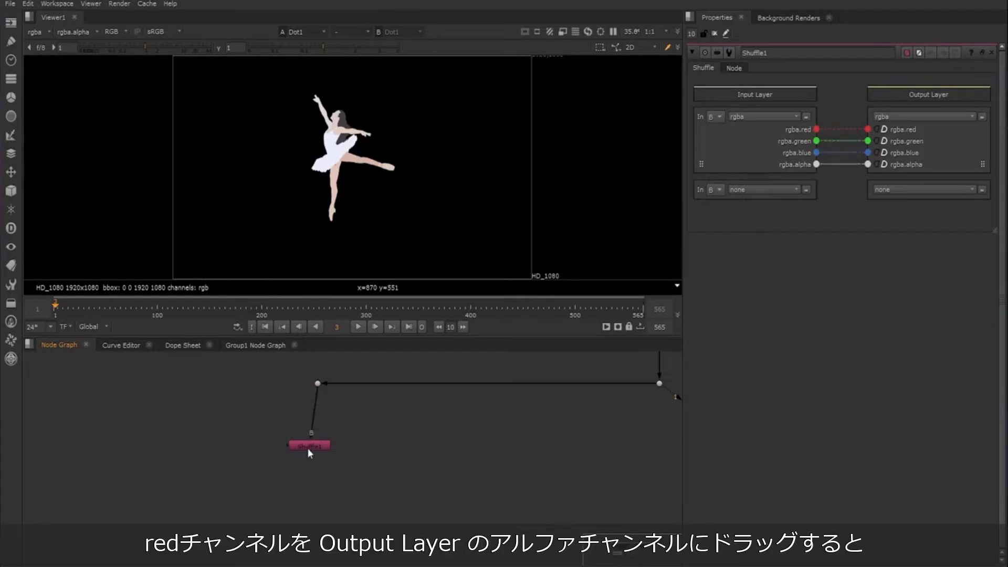
pyautogui.moveTo(310, 447); pyautogui.dragTo(321, 435)
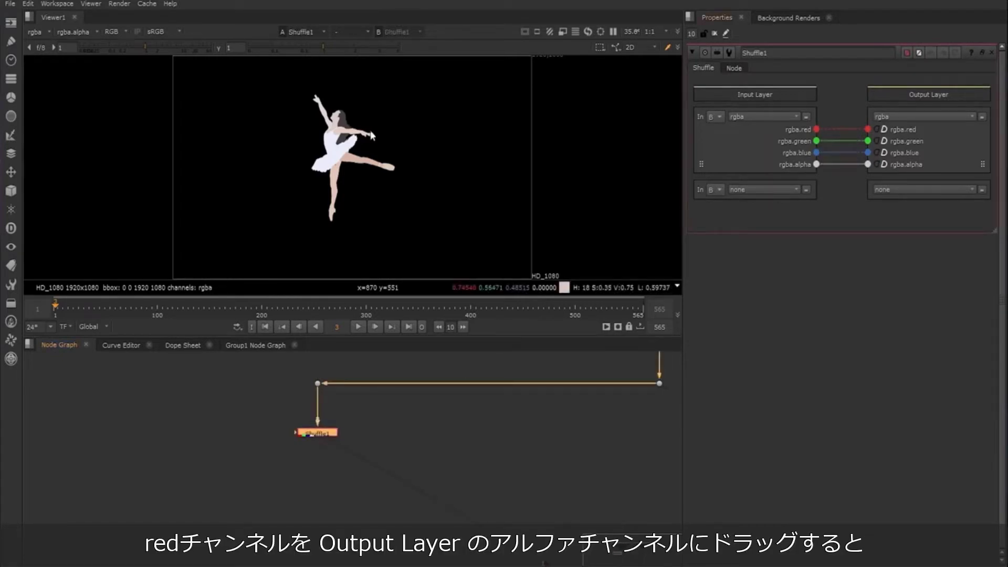
# Step: View the alpha channel and route the Shuffle's input rgba.red to its output rgba.alpha
pyautogui.press('a')
pyautogui.moveTo(817, 129); pyautogui.dragTo(867, 164)
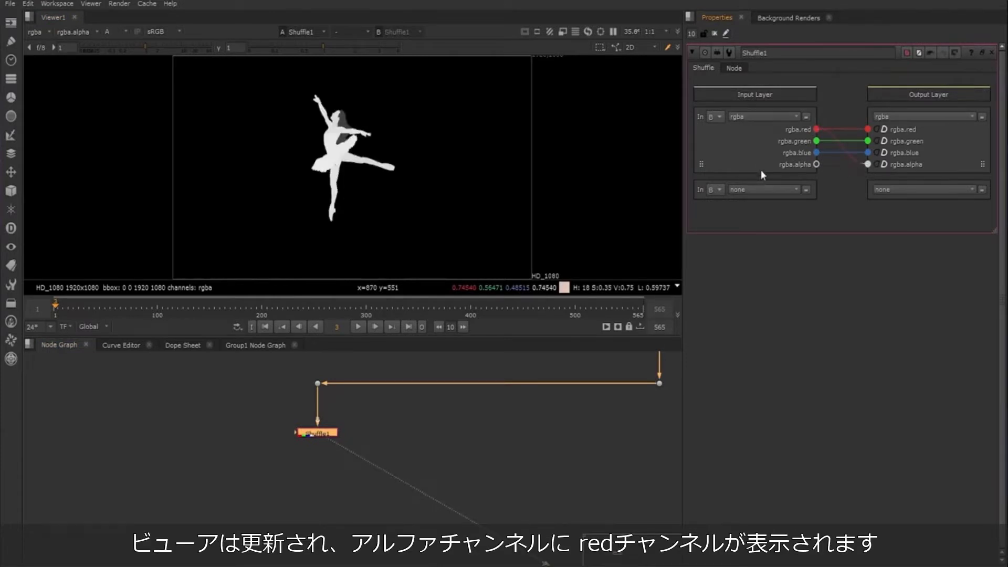
# Step: Add a Grade after the Shuffle for the alpha channel, with white clamp on, whitepoint 0.02 and blackpoint 0.001
pyautogui.press('g')
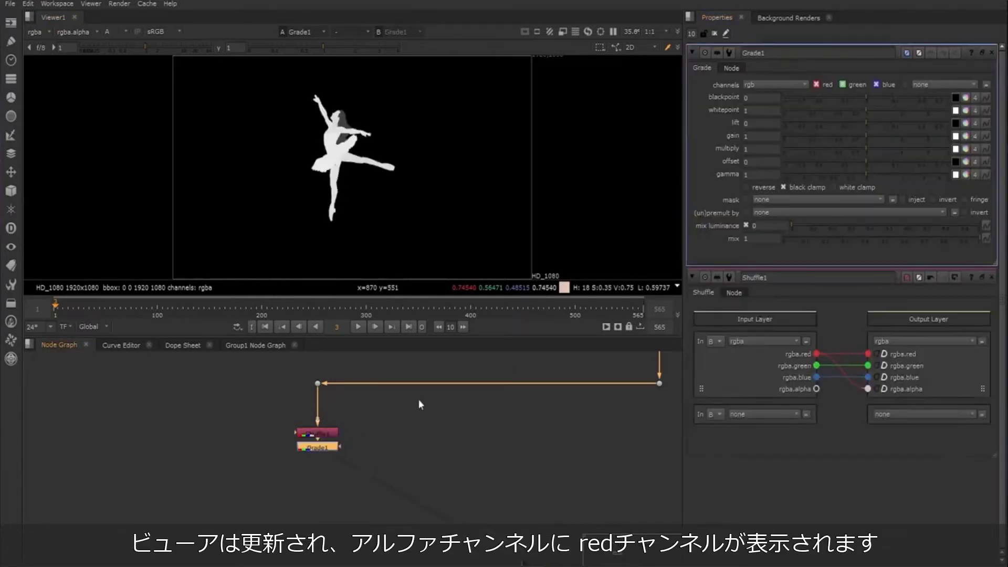
pyautogui.click(771, 86)
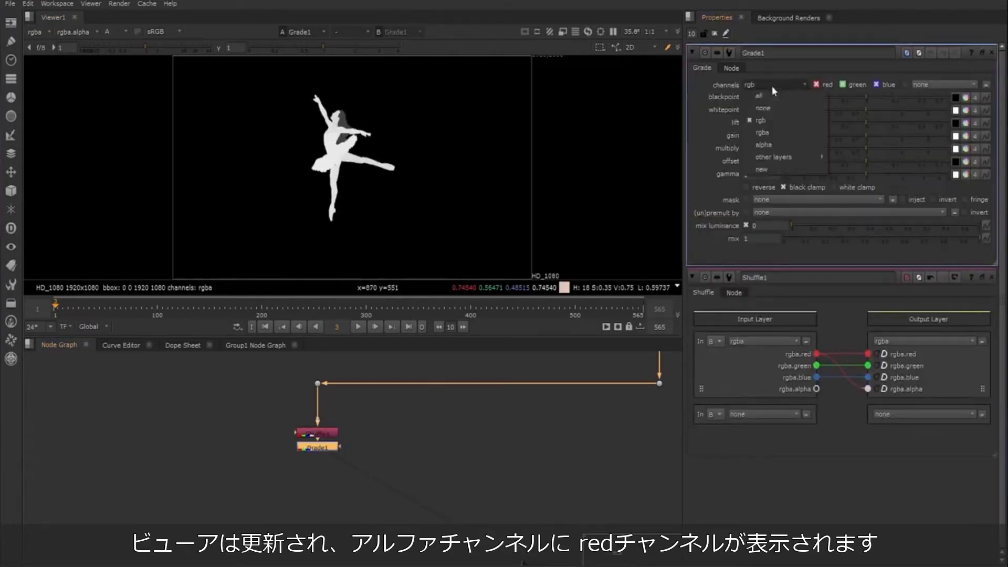
pyautogui.click(764, 137)
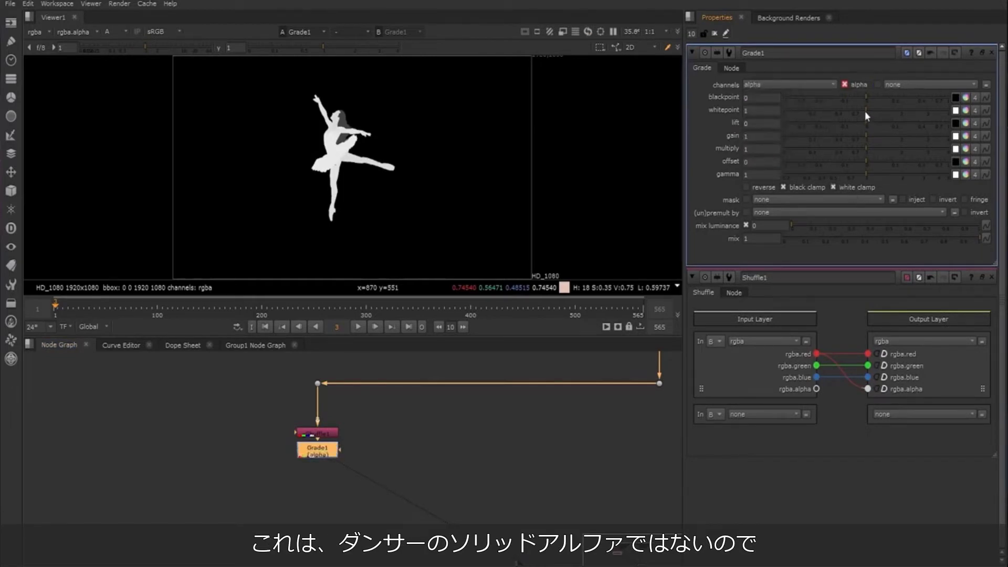
pyautogui.moveTo(864, 112); pyautogui.dragTo(794, 108)
pyautogui.click(868, 98)
pyautogui.moveTo(402, 159); pyautogui.dragTo(430, 152, button='middle')
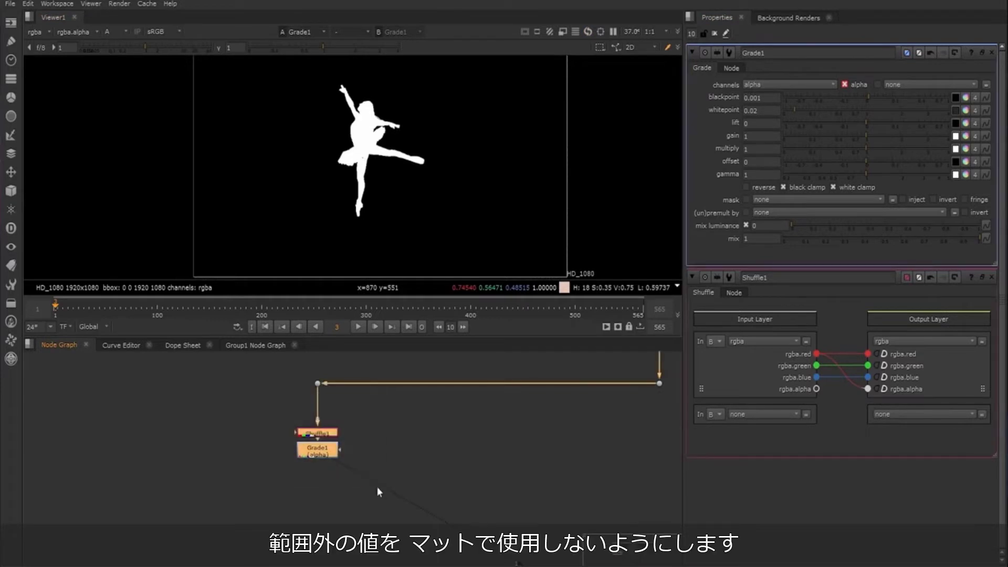
# Step: Put a Backdrop labelled "alpha" behind the Shuffle and Grade nodes
pyautogui.press('Tab')
pyautogui.write('bl')
pyautogui.press('Return')
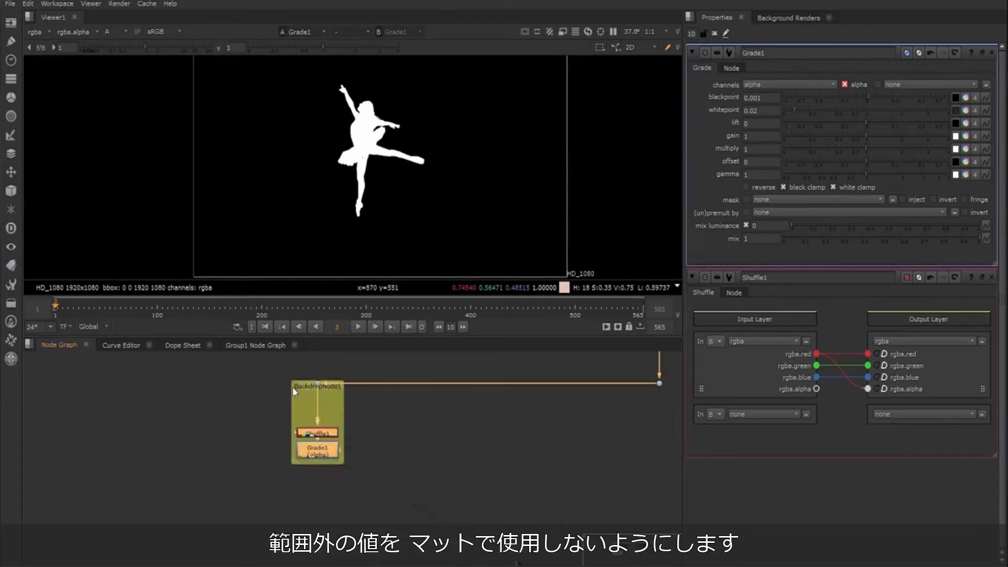
pyautogui.write('alpha')
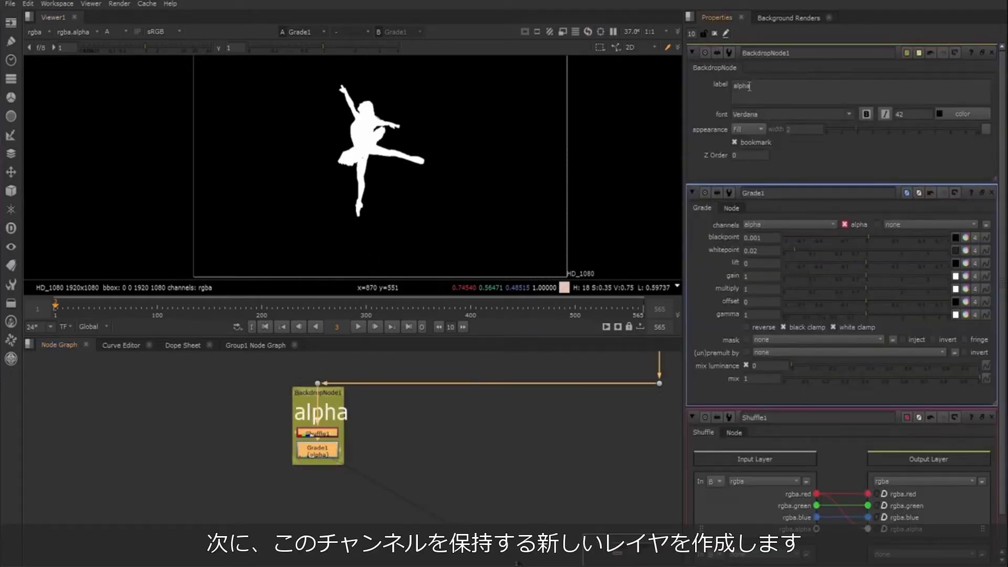
pyautogui.click(179, 471)
# Step: Add a second Shuffle node below the alpha Backdrop, connect it to the Grade and move it lower
pyautogui.moveTo(244, 436); pyautogui.dragTo(240, 400, button='middle')
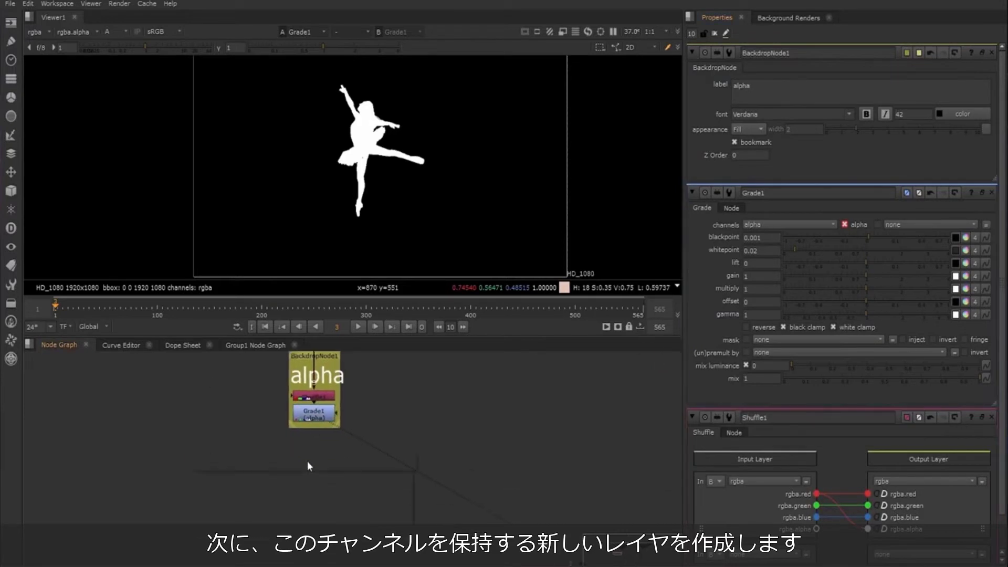
pyautogui.press('Tab')
pyautogui.write('shuff')
pyautogui.press('Down')
pyautogui.press('Return')
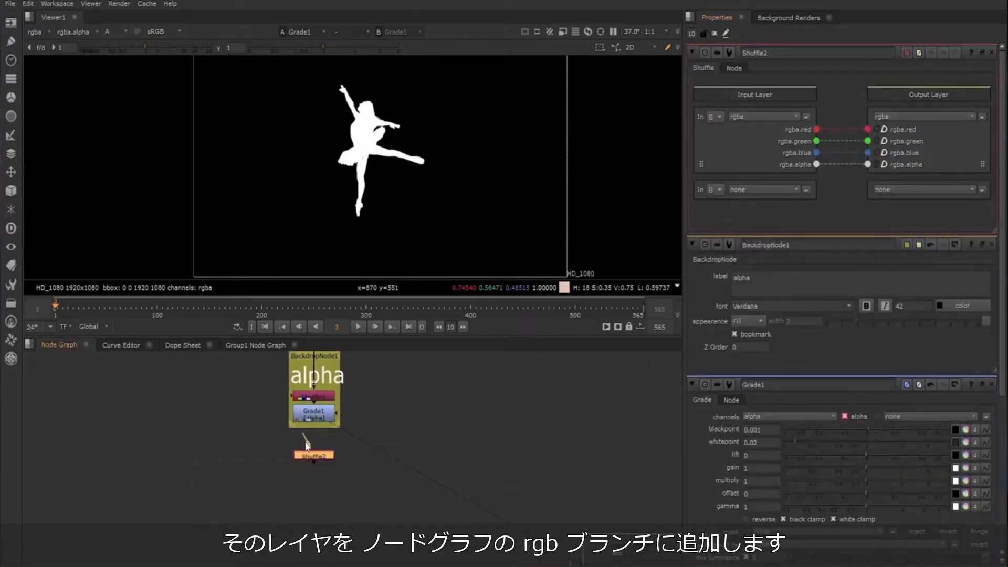
pyautogui.moveTo(307, 445); pyautogui.dragTo(314, 415)
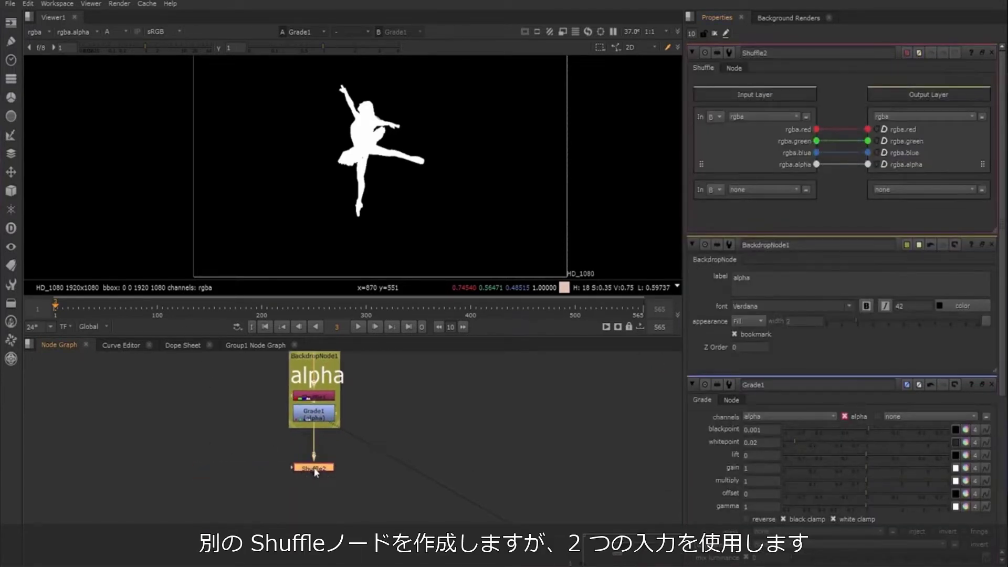
pyautogui.moveTo(314, 469); pyautogui.dragTo(314, 491)
# Step: Place the second Shuffle under the main-stream Dot, with B from that Dot and A from the Grade, and square the A connection with a Dot
pyautogui.moveTo(423, 435); pyautogui.dragTo(244, 484, button='middle')
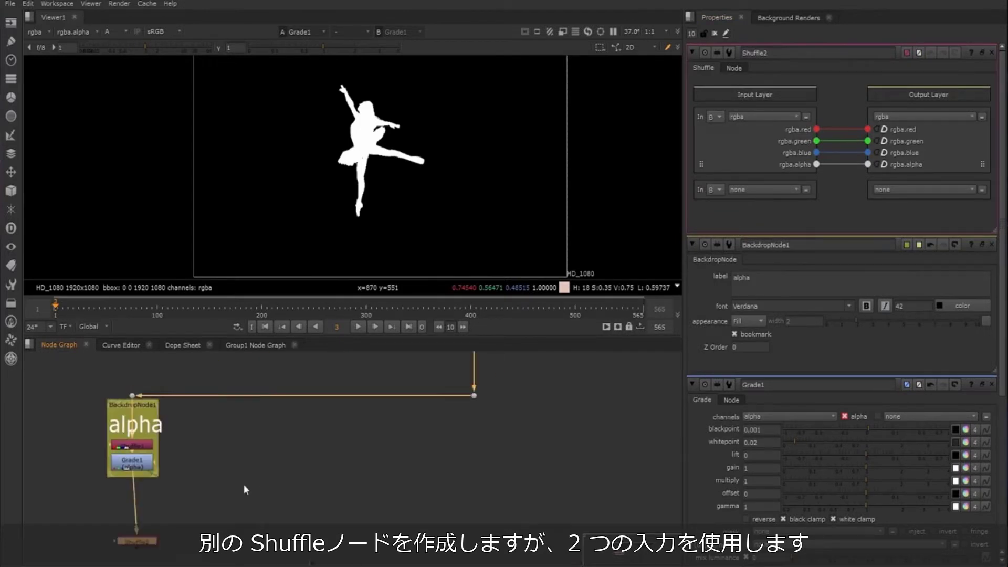
pyautogui.click(245, 484)
pyautogui.scroll(-2, 252, 487)
pyautogui.moveTo(167, 522); pyautogui.dragTo(399, 429)
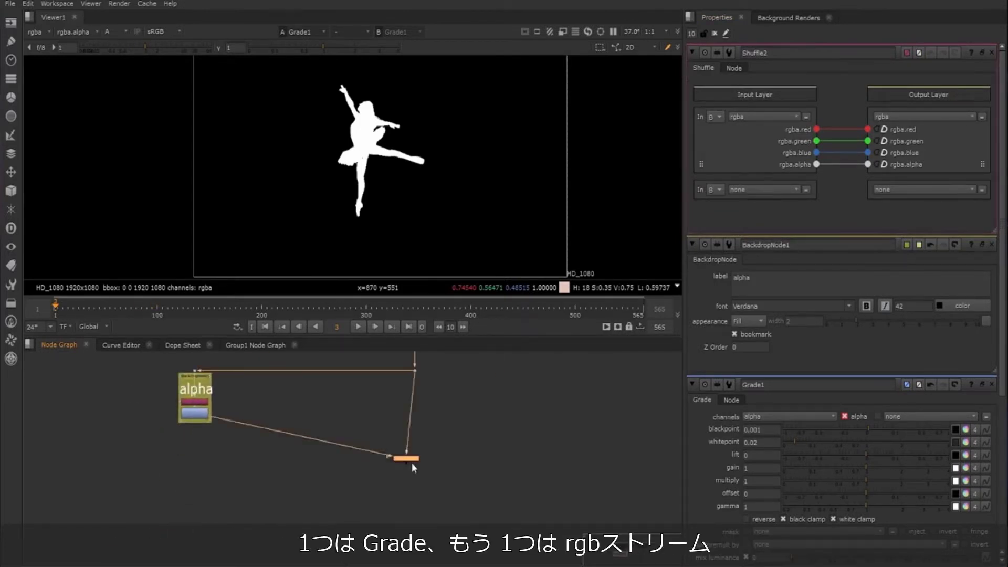
pyautogui.moveTo(412, 464); pyautogui.dragTo(417, 453)
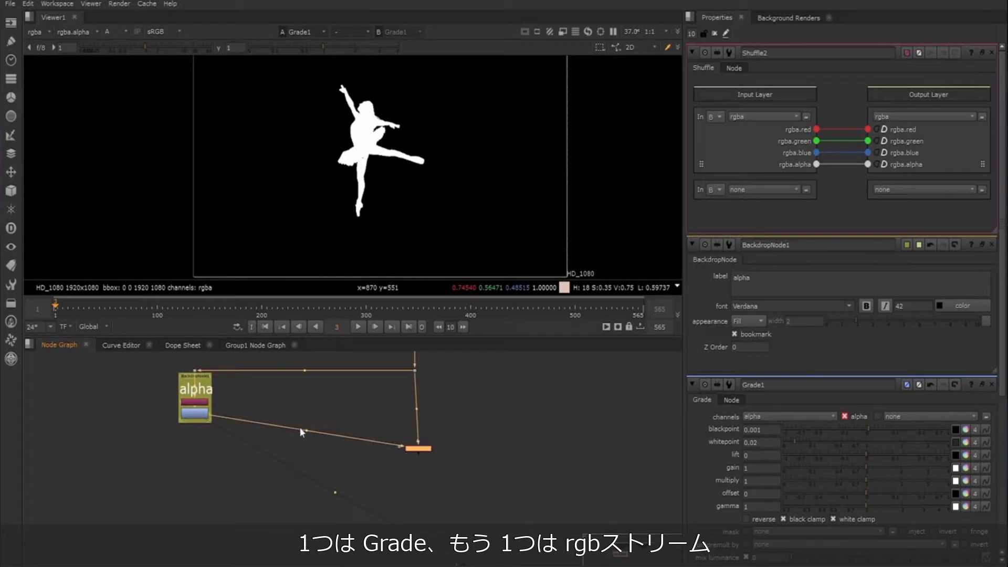
pyautogui.keyDown('ctrl'); pyautogui.moveTo(301, 431); pyautogui.dragTo(194, 466); pyautogui.keyUp('ctrl')
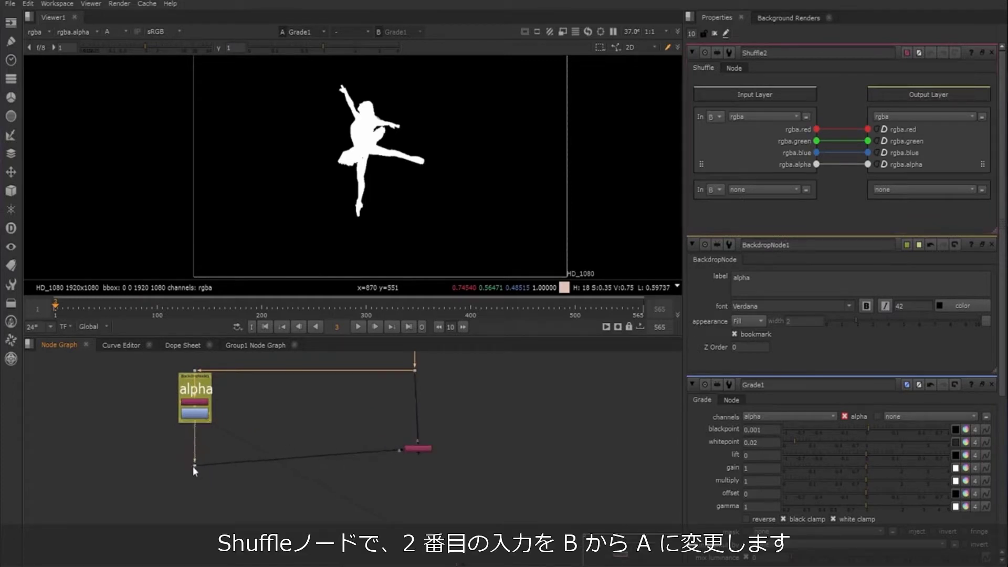
pyautogui.moveTo(426, 454); pyautogui.dragTo(421, 470)
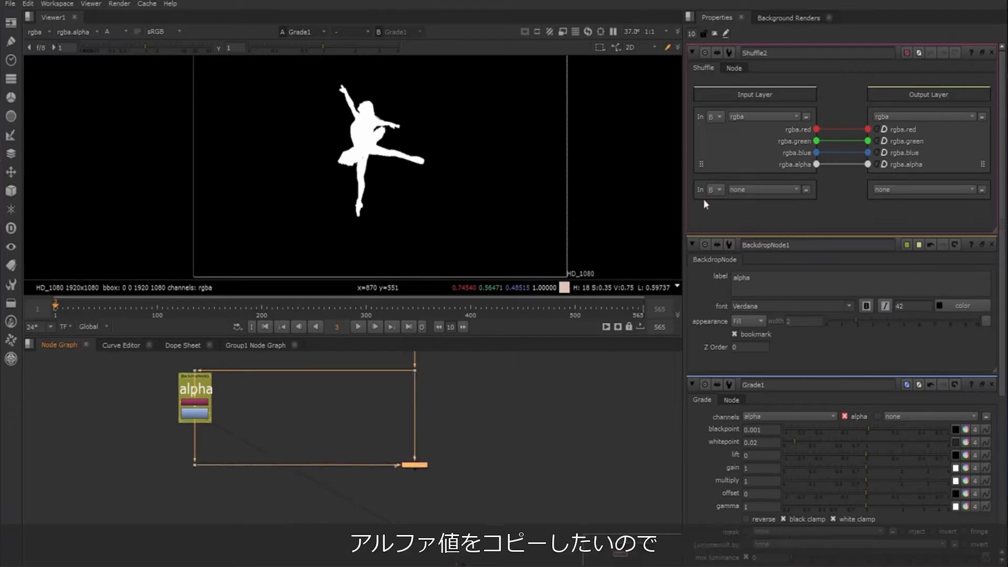
# Step: Set the second Shuffle's lower input to A with layer rgba, and its first output layer to mask
pyautogui.click(720, 202)
pyautogui.click(755, 192)
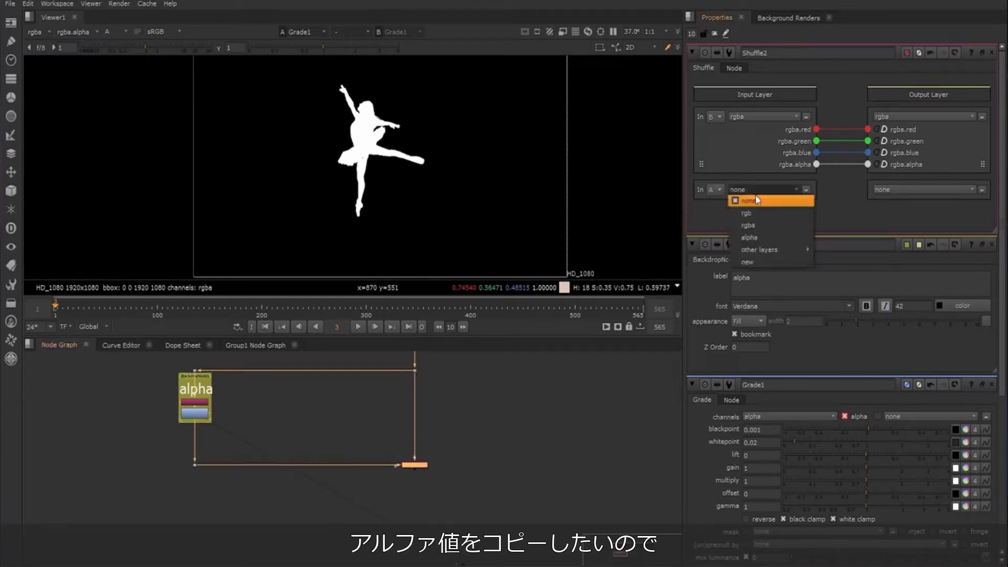
pyautogui.click(751, 226)
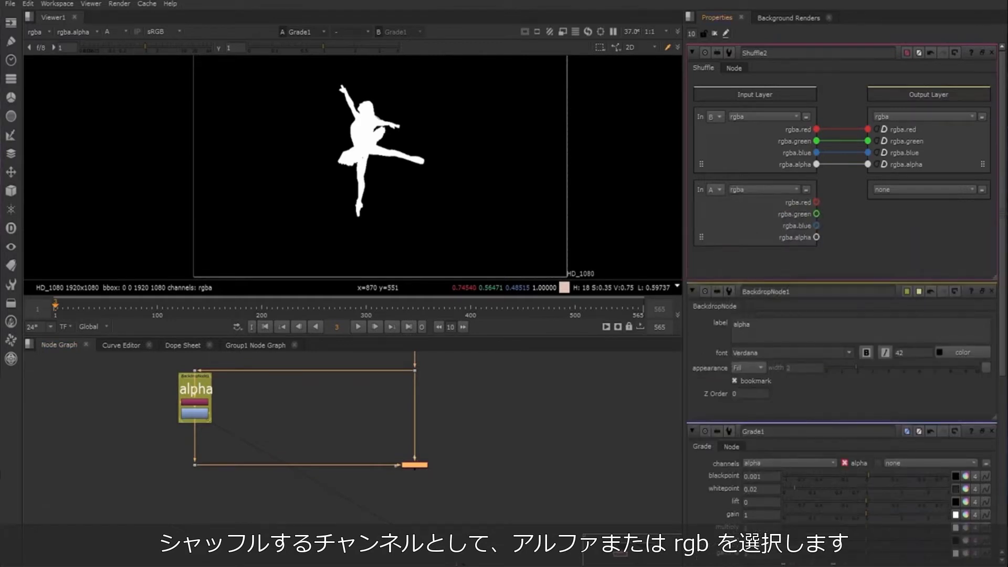
pyautogui.click(908, 117)
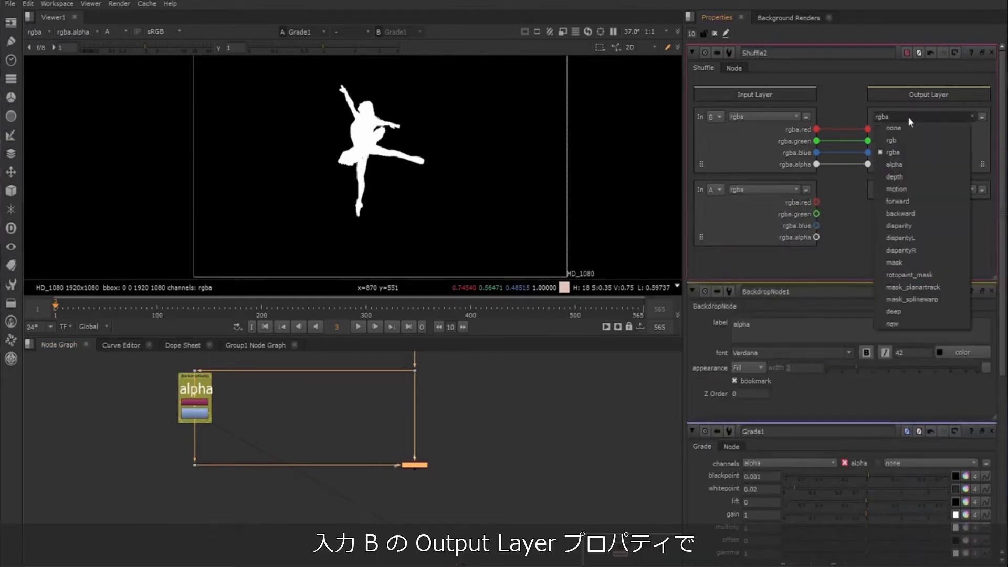
pyautogui.click(904, 265)
# Step: View the second Shuffle in full colour and route input A's rgba.alpha to the output mask.a
pyautogui.press('1')
pyautogui.click(620, 383)
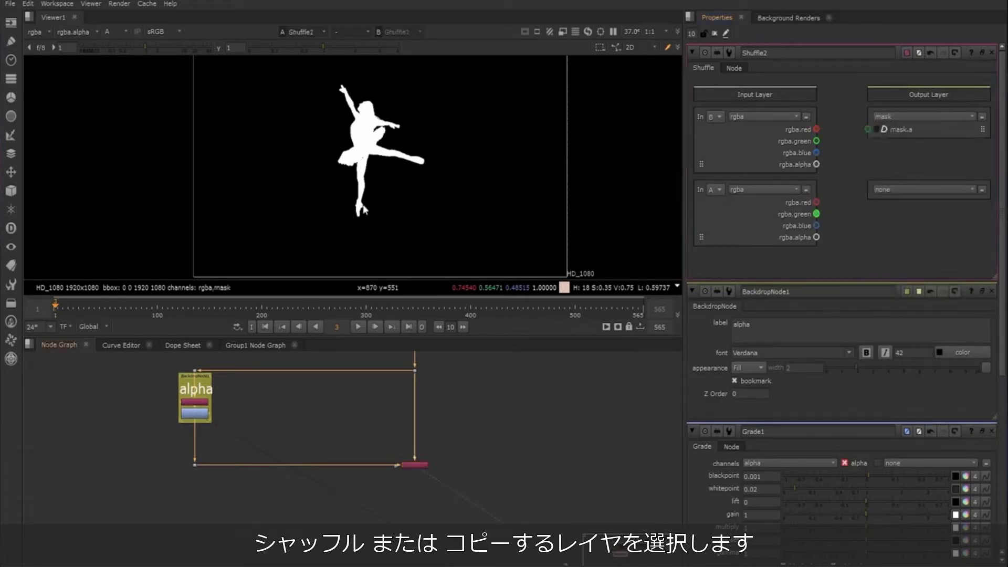
pyautogui.press('a')
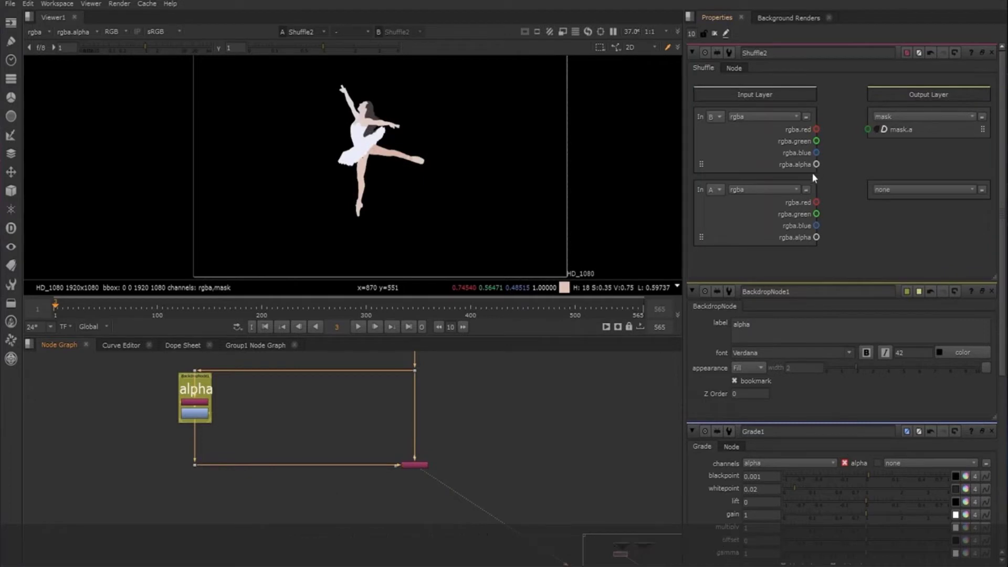
pyautogui.click(816, 238)
pyautogui.click(868, 129)
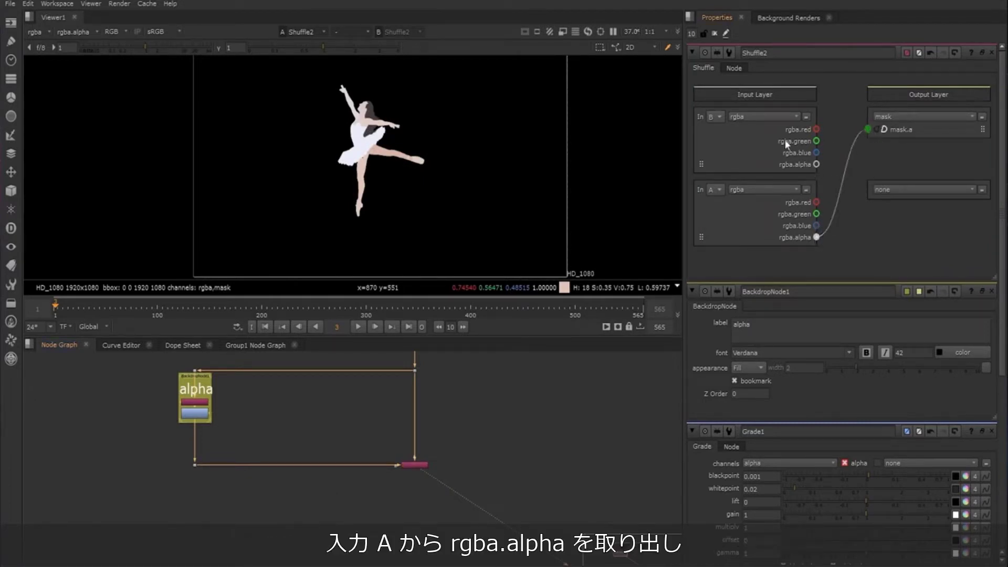
# Step: Display the second Shuffle's mask layer in the viewer, and switch the viewer back to rgba
pyautogui.click(36, 33)
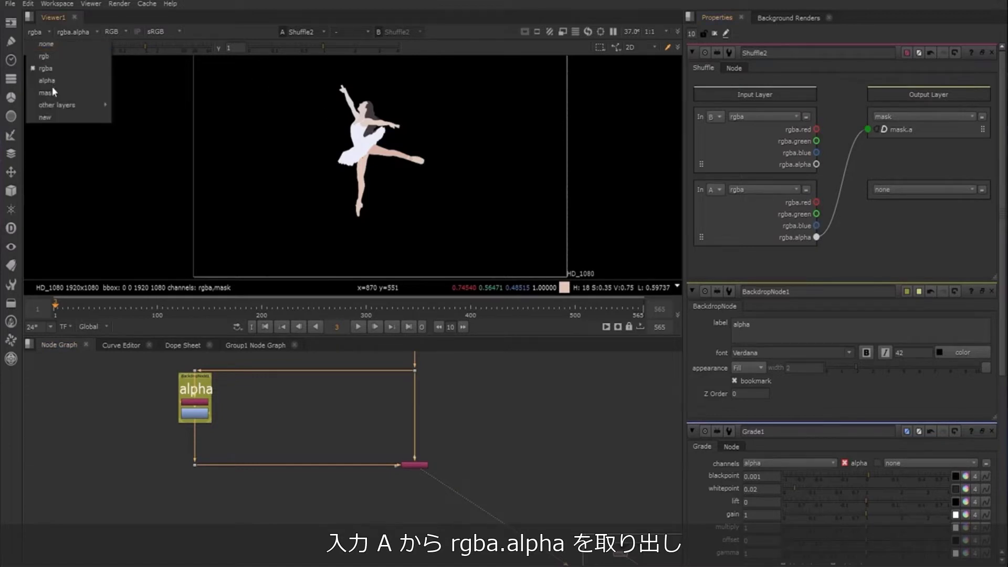
pyautogui.click(47, 92)
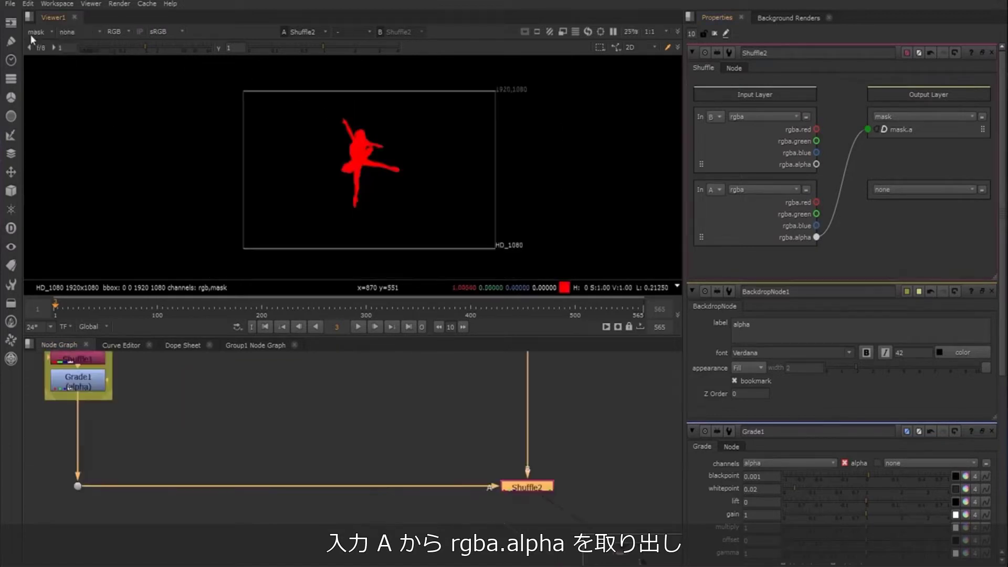
pyautogui.click(30, 33)
pyautogui.click(58, 73)
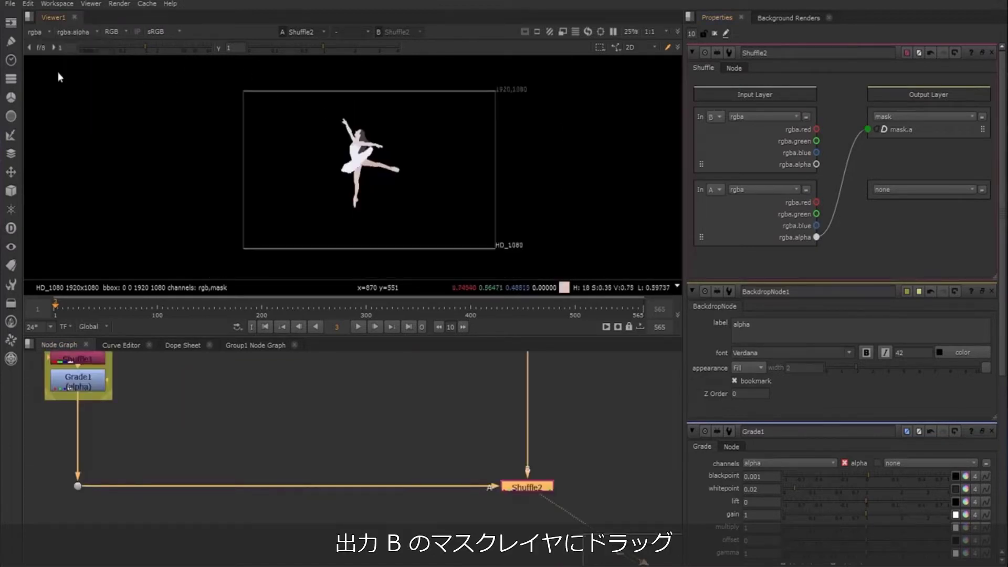
# Step: Label the second Shuffle "mask ( alpha )" and close all open node properties
pyautogui.click(734, 68)
pyautogui.click(772, 88)
pyautogui.write('mask ( alpha )')
pyautogui.click(577, 433)
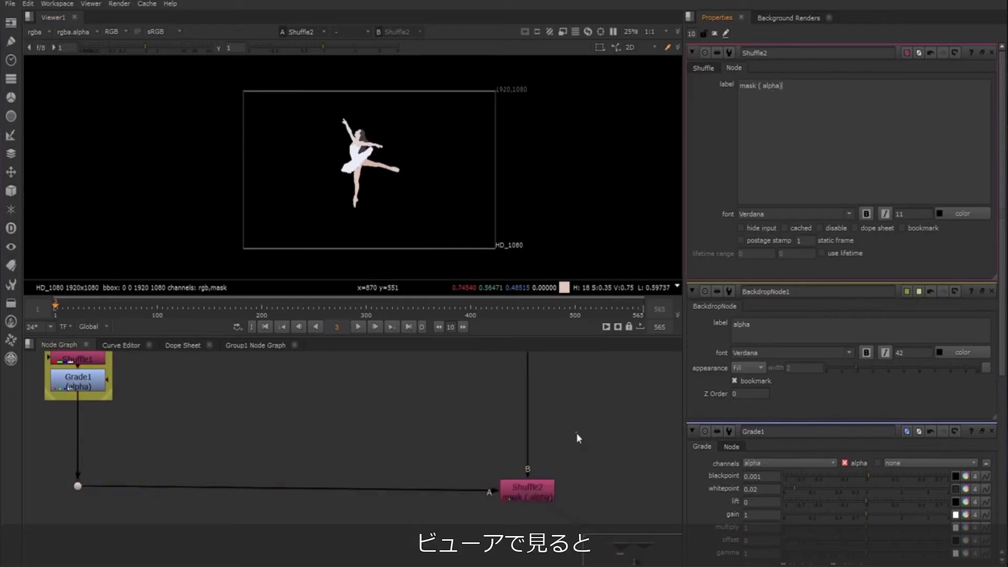
pyautogui.click(715, 34)
# Step: Insert a Dot in the connection leading to the alpha Backdrop and branch a further Dot from it, placed below the mask connection
pyautogui.scroll(-4, 282, 411)
pyautogui.scroll(3, 292, 389)
pyautogui.keyDown('ctrl'); pyautogui.moveTo(284, 358); pyautogui.dragTo(306, 358); pyautogui.keyUp('ctrl')
pyautogui.click(307, 403)
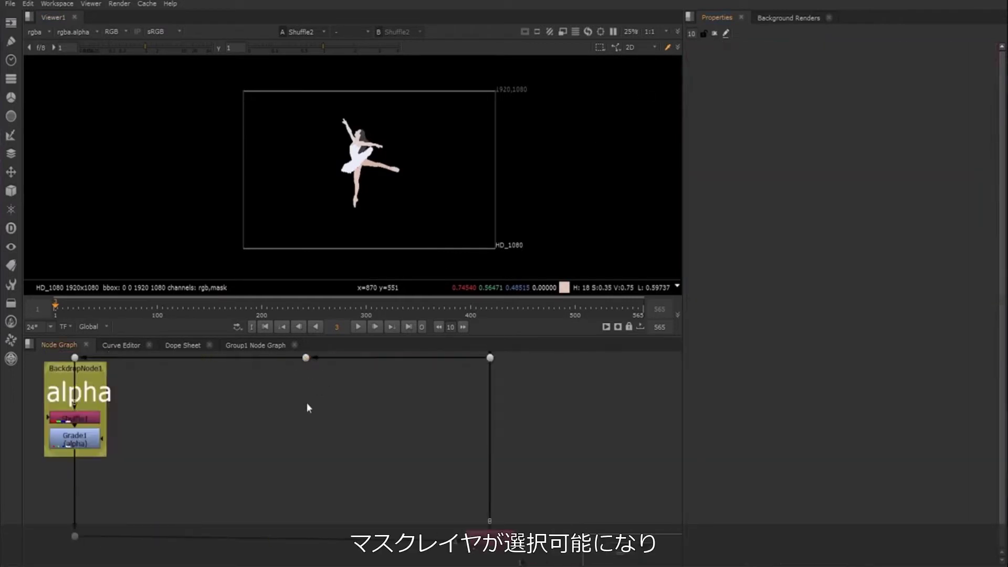
pyautogui.click(306, 358)
pyautogui.press('.')
pyautogui.moveTo(306, 448); pyautogui.dragTo(324, 372, button='middle')
pyautogui.moveTo(321, 372); pyautogui.dragTo(332, 525)
pyautogui.moveTo(331, 525); pyautogui.dragTo(365, 418, button='middle')
pyautogui.scroll(8, 340, 166)
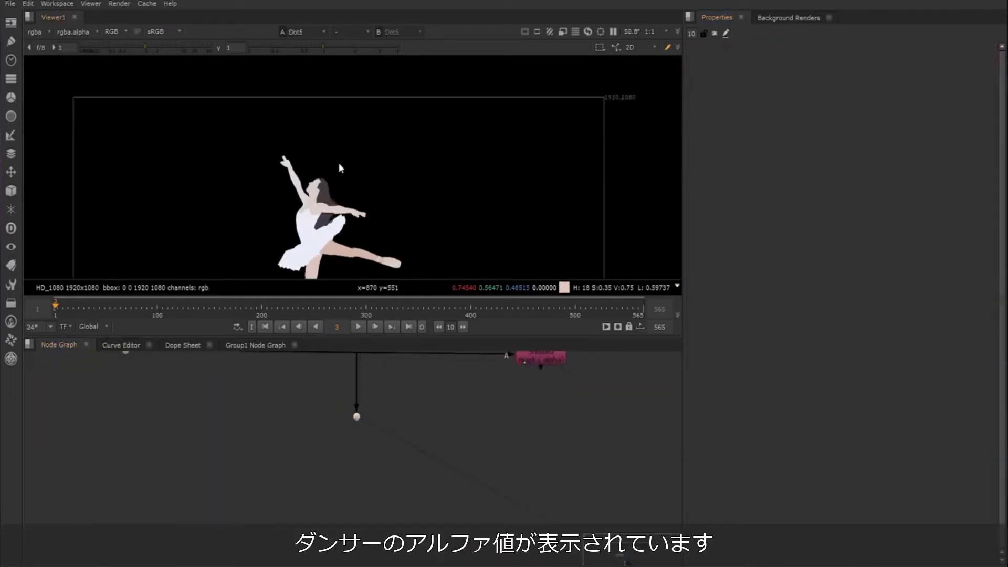
# Step: Build the hair matte by splitting the new branch into a ChromaKeyer with Invert and a Shuffle with Grade, inside a Hair Backdrop
pyautogui.scroll(2, 356, 420)
pyautogui.press('.')
pyautogui.press('Tab')
pyautogui.write('chroma')
pyautogui.press('Return')
pyautogui.moveTo(362, 449); pyautogui.dragTo(417, 392)
pyautogui.press('1')
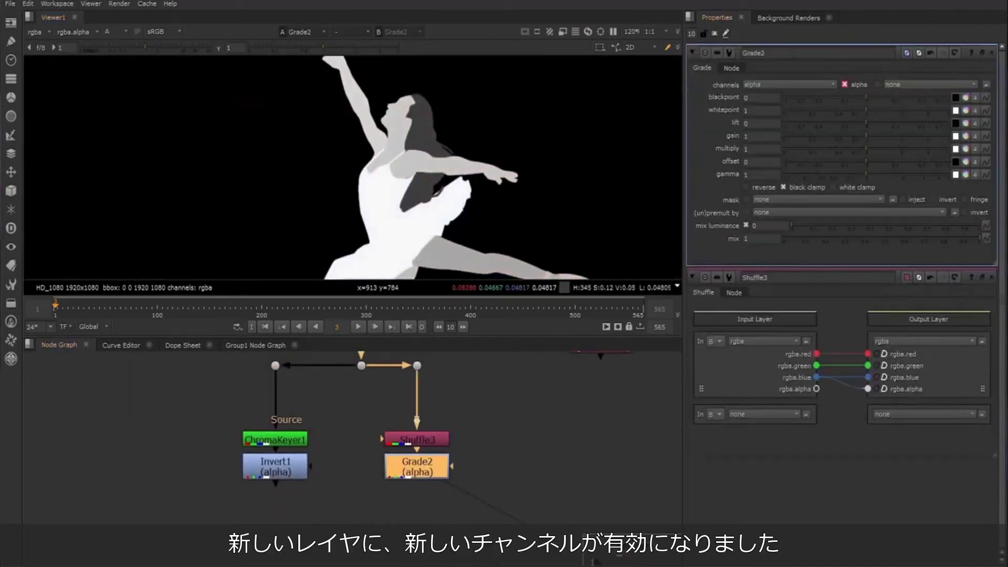
pyautogui.press('Tab')
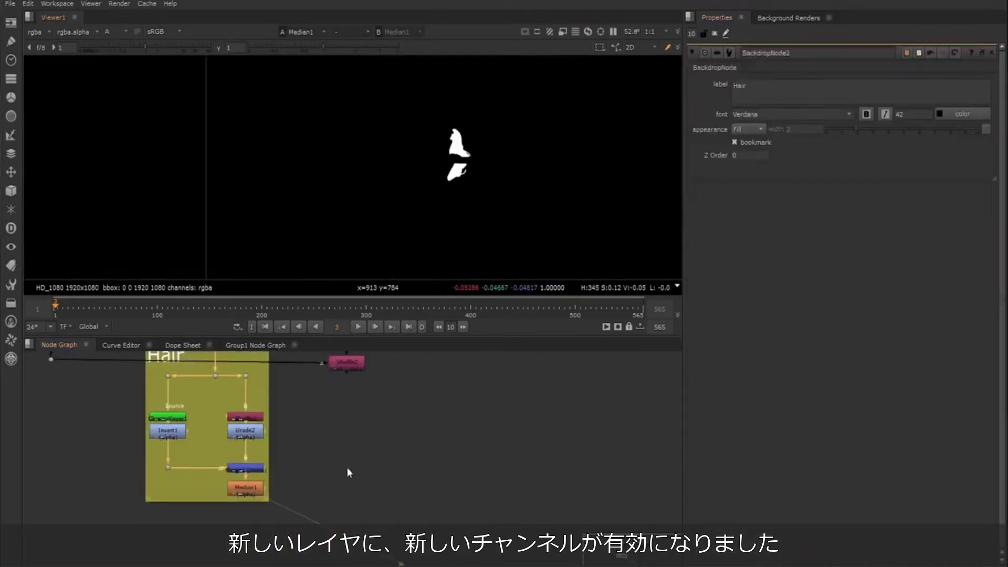
# Step: Add a Shuffle beside the Hair Backdrop with A from the Median and B from the mask Shuffle, align it on the main stream and view it
pyautogui.click(297, 484)
pyautogui.scroll(1, 298, 484)
pyautogui.moveTo(300, 469); pyautogui.dragTo(298, 491, button='middle')
pyautogui.press('Tab')
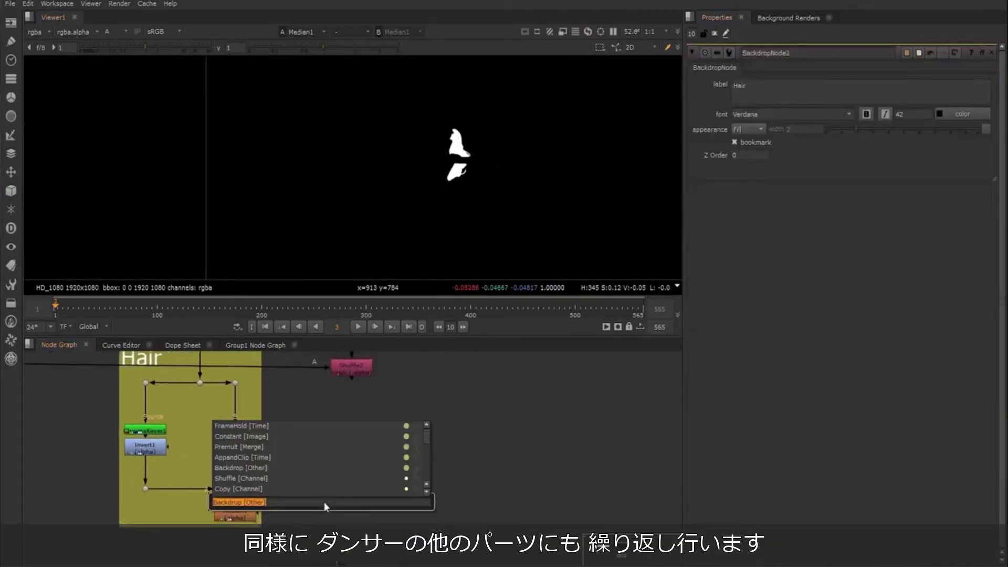
pyautogui.write('shu')
pyautogui.press('Return')
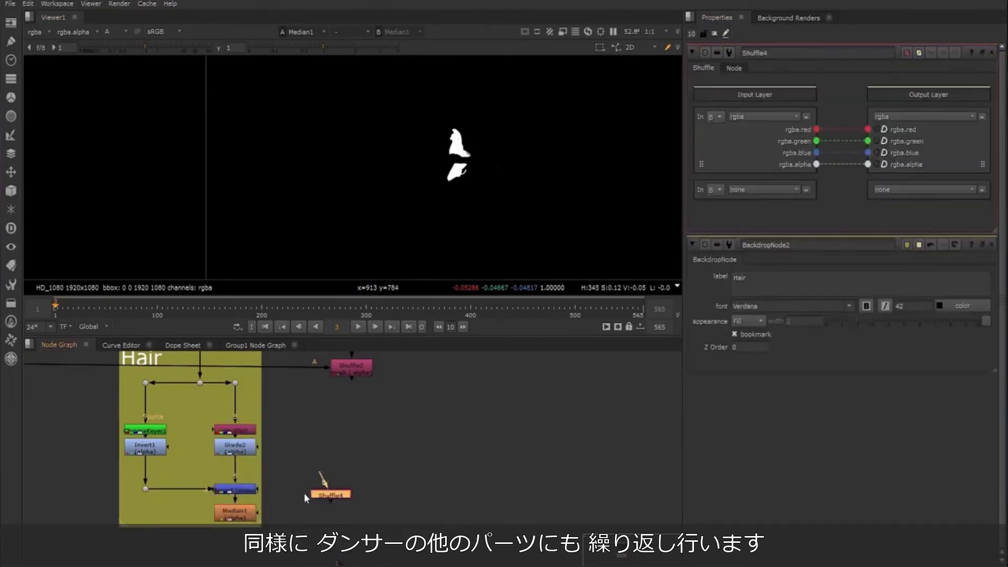
pyautogui.moveTo(295, 484); pyautogui.dragTo(256, 507)
pyautogui.moveTo(323, 495); pyautogui.dragTo(356, 372)
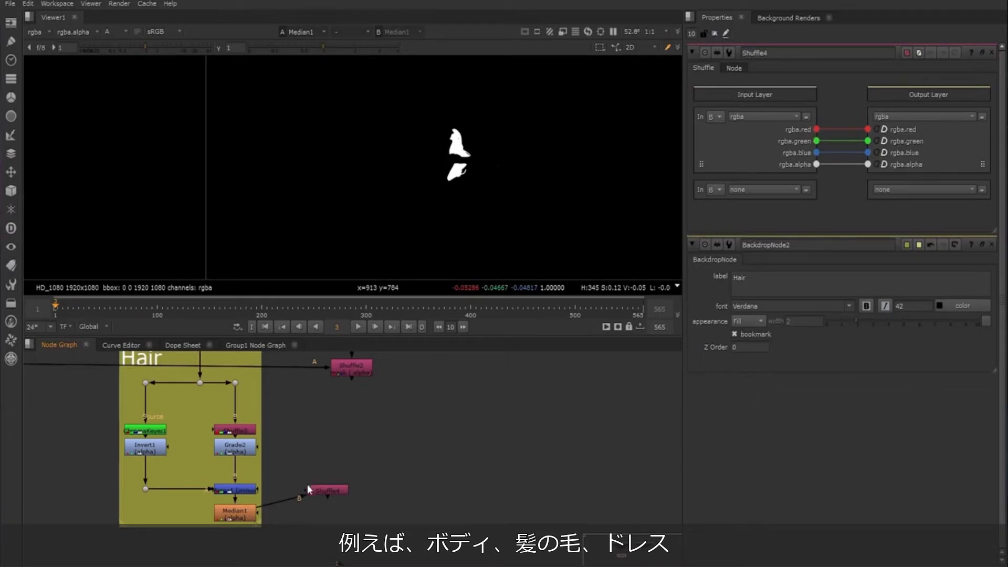
pyautogui.moveTo(321, 489); pyautogui.dragTo(352, 513)
pyautogui.press('1')
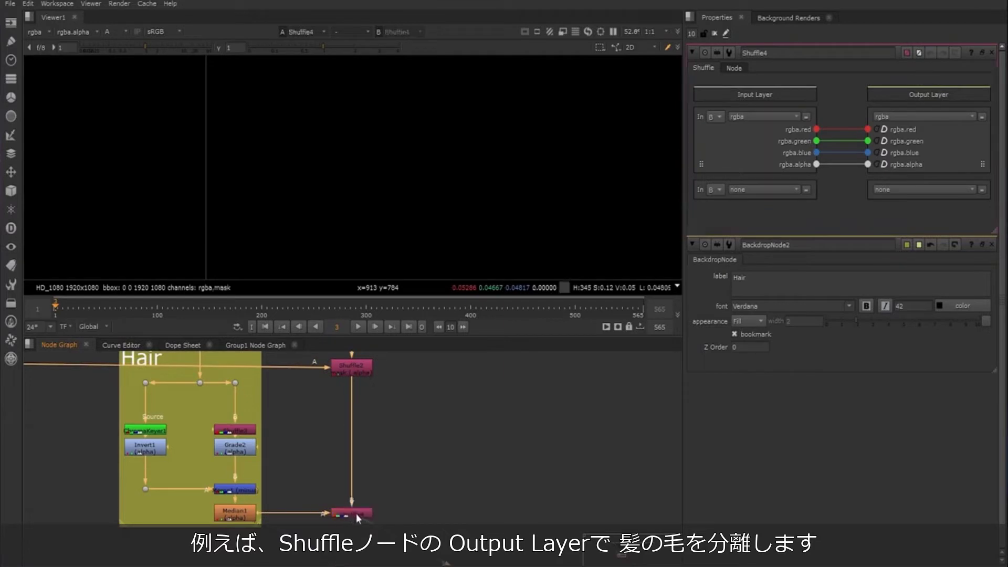
# Step: Set the hair Shuffle's first input to A
pyautogui.click(356, 513)
pyautogui.click(714, 117)
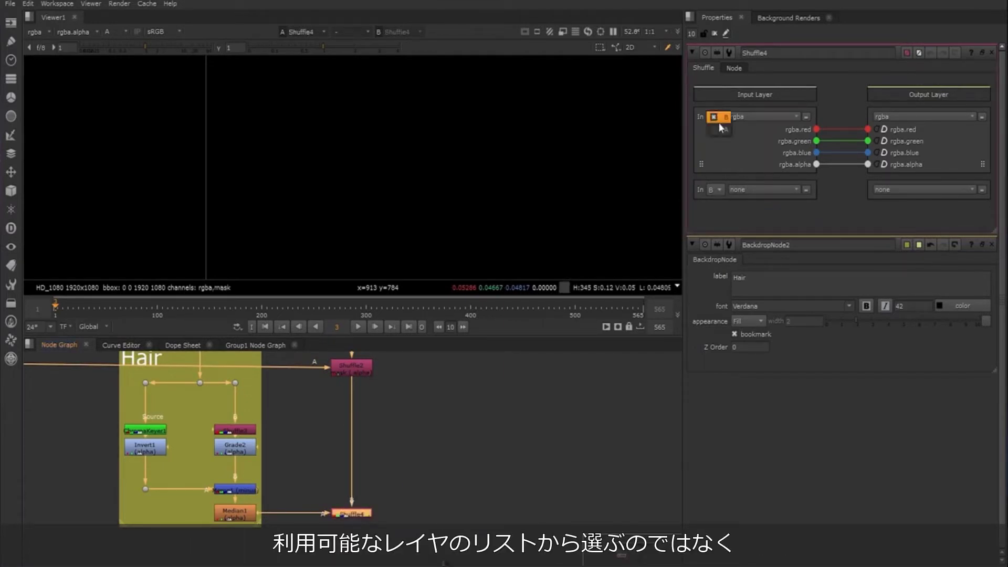
pyautogui.click(722, 130)
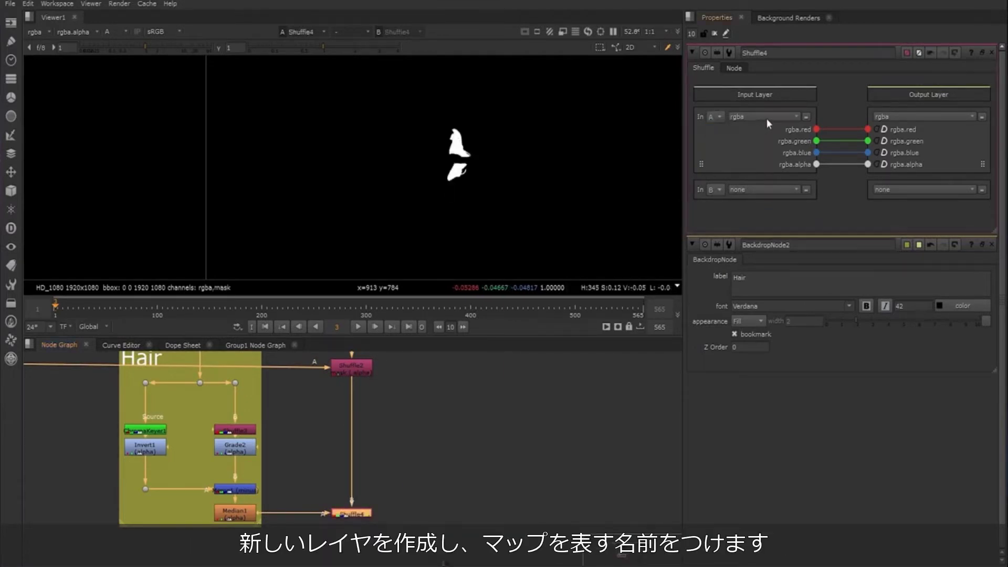
# Step: Output the hair Shuffle to a new layer named hair with rgba channels, and route input rgba.alpha to hair.red
pyautogui.click(908, 116)
pyautogui.click(893, 324)
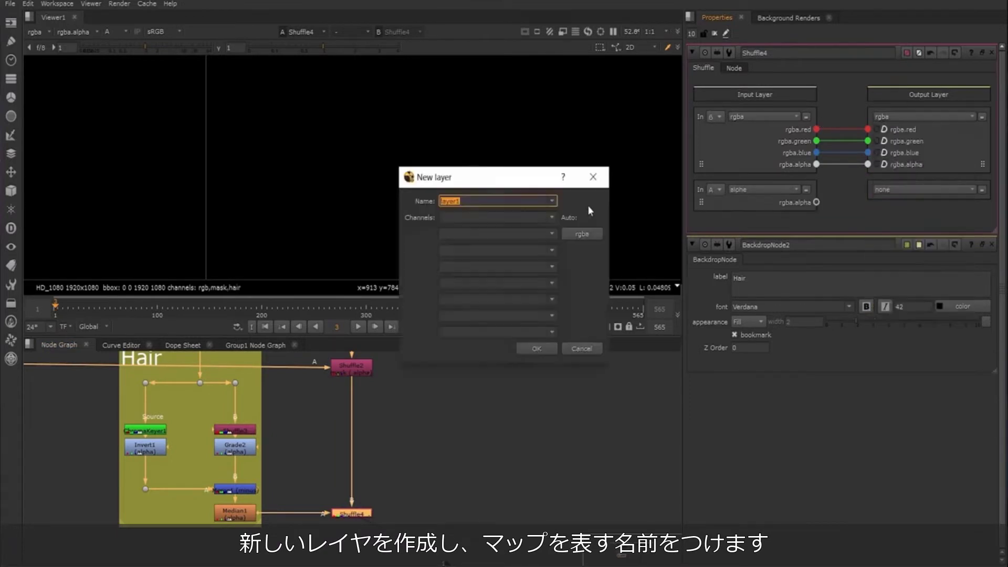
pyautogui.write('hair')
pyautogui.click(581, 234)
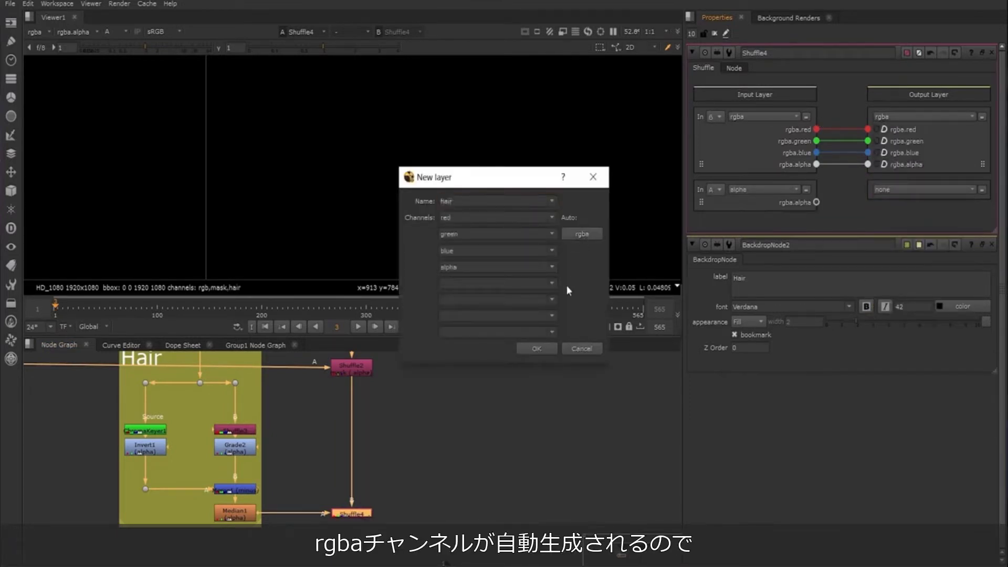
pyautogui.click(536, 349)
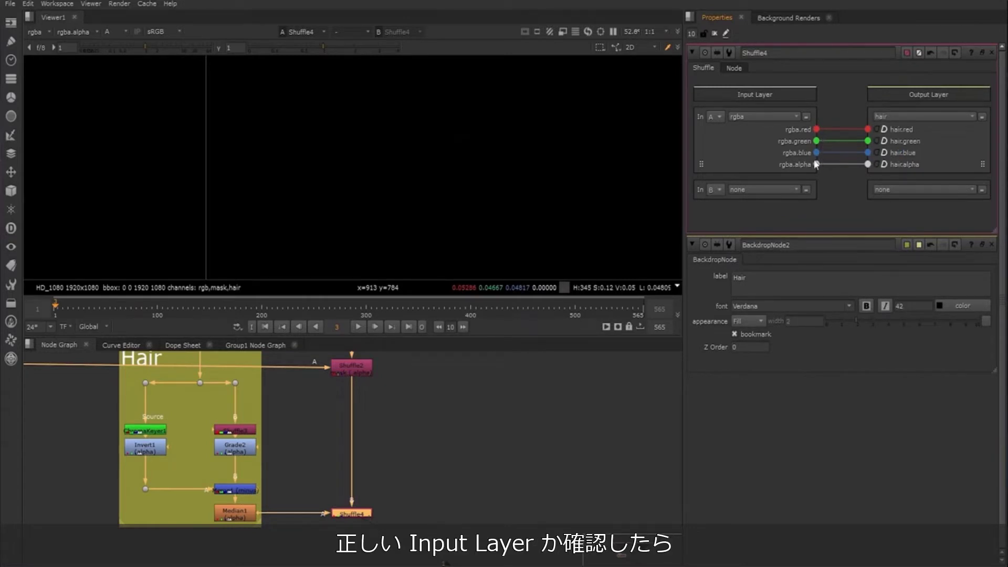
pyautogui.moveTo(817, 164); pyautogui.dragTo(867, 130)
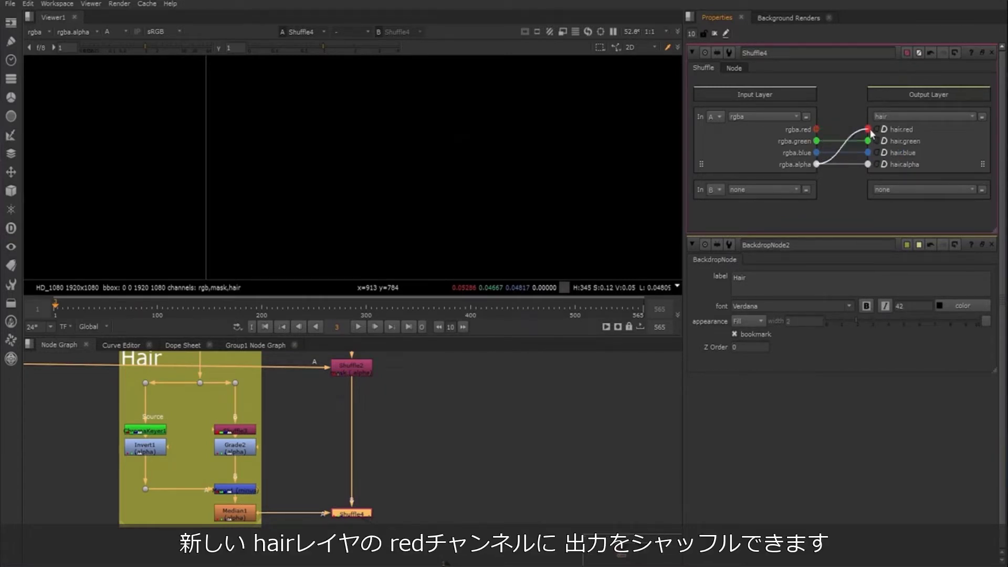
# Step: View the hair Shuffle in full colour, display its hair layer, and cycle back through the other layers to rgba
pyautogui.press('a')
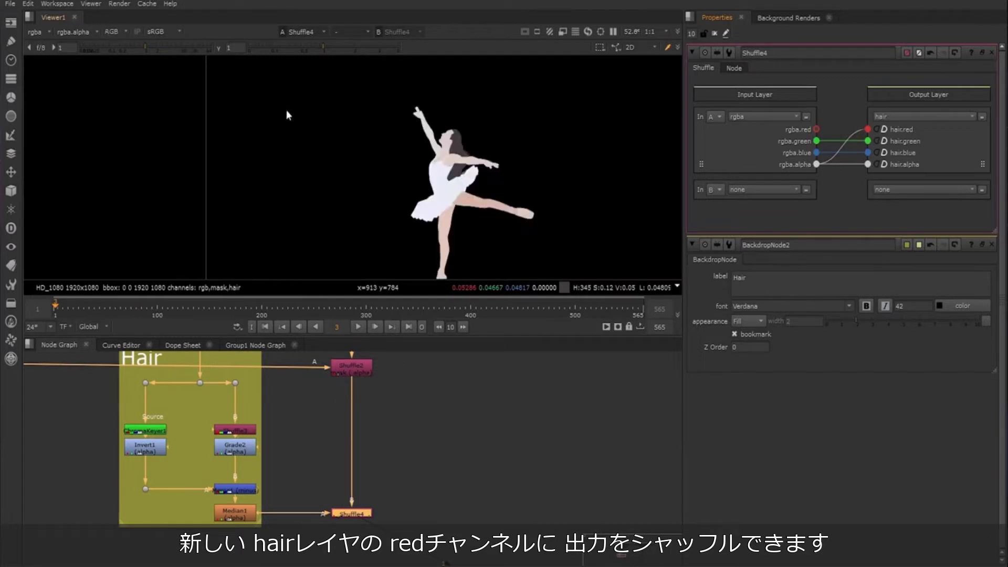
pyautogui.click(34, 32)
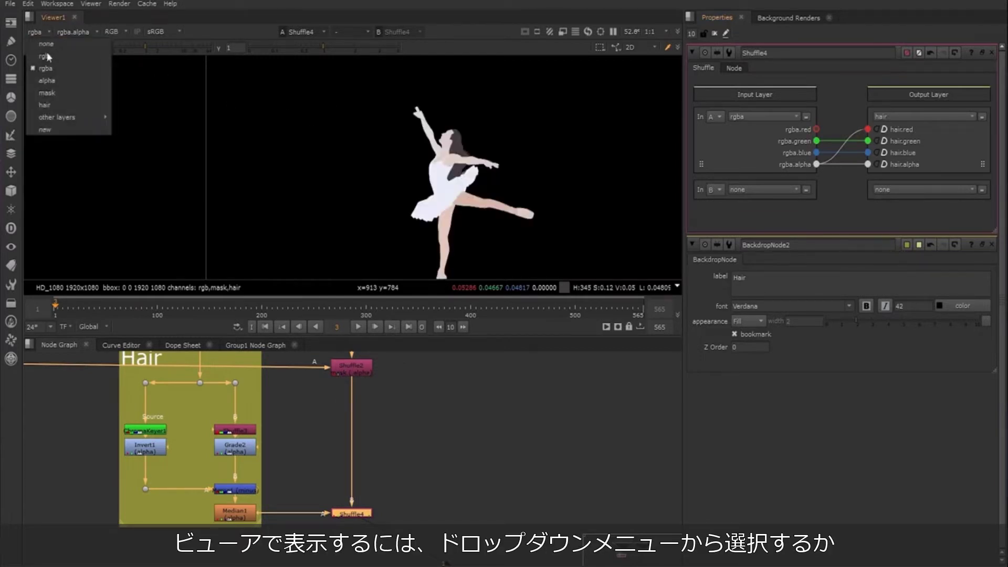
pyautogui.click(58, 106)
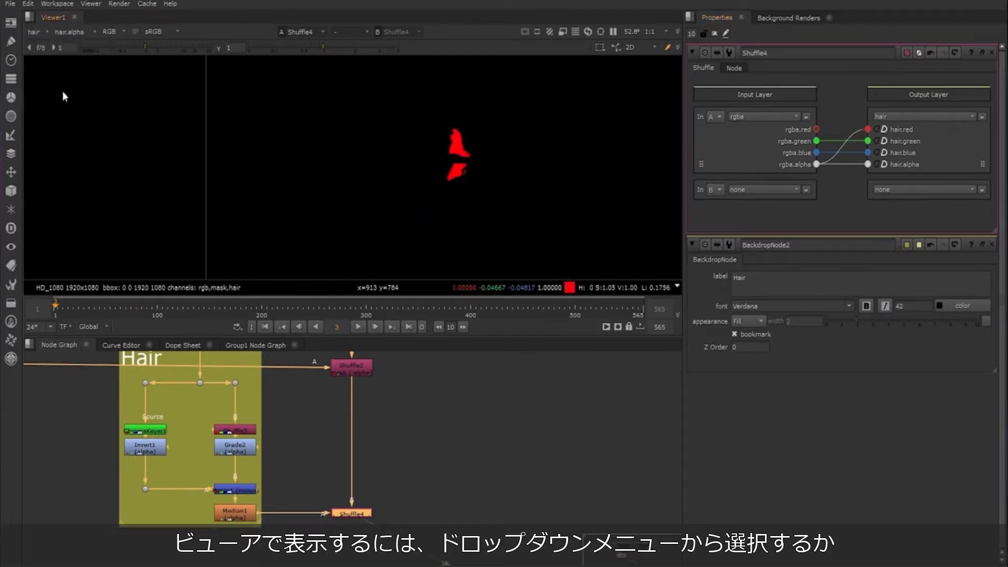
pyautogui.press('pageup')
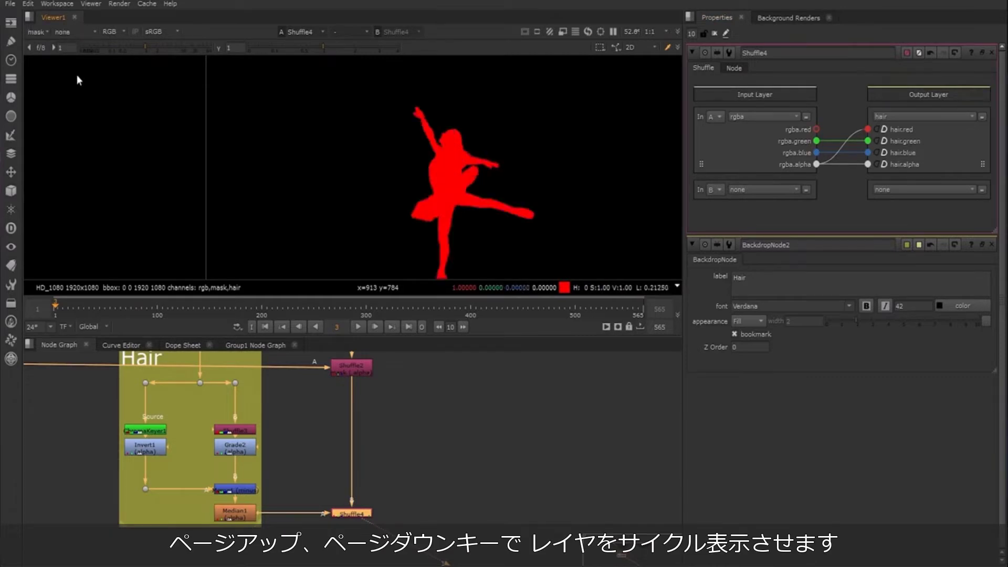
pyautogui.press('pageup')
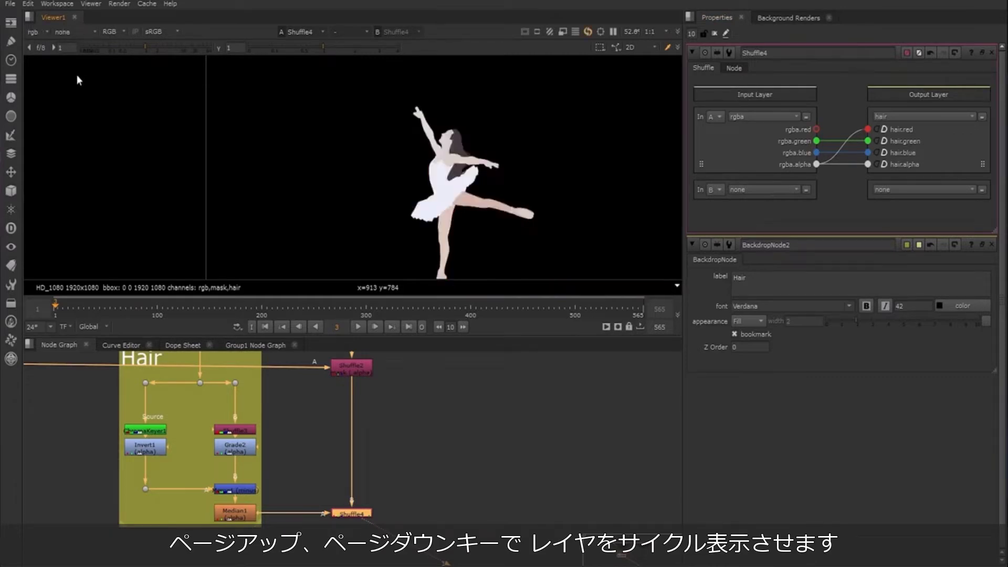
pyautogui.press('pageup')
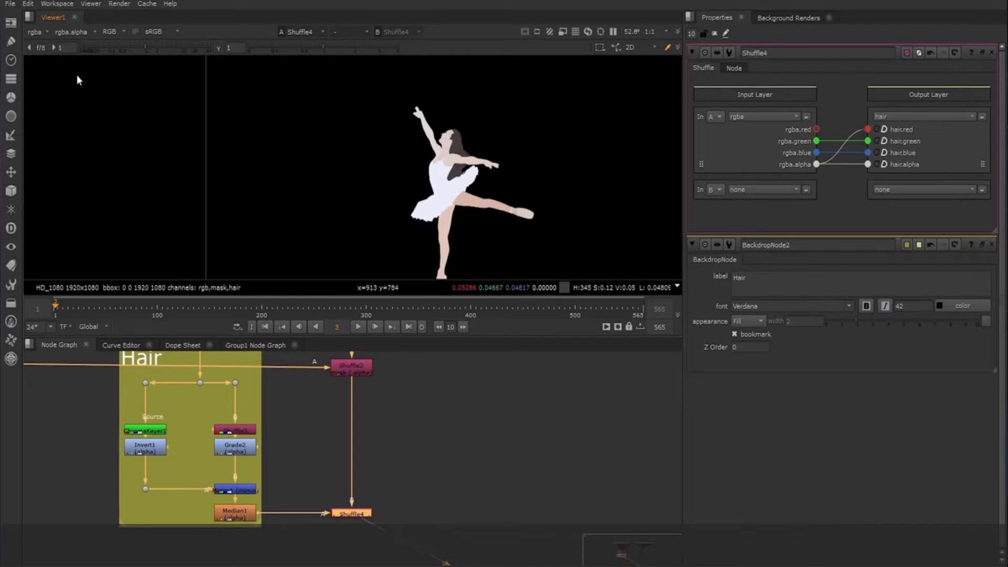
# Step: Move the Hair branch lower and away from the alpha Backdrop to make room for another branch
pyautogui.scroll(-4, 472, 472)
pyautogui.moveTo(306, 441); pyautogui.dragTo(497, 562)
pyautogui.moveTo(367, 463); pyautogui.dragTo(367, 510)
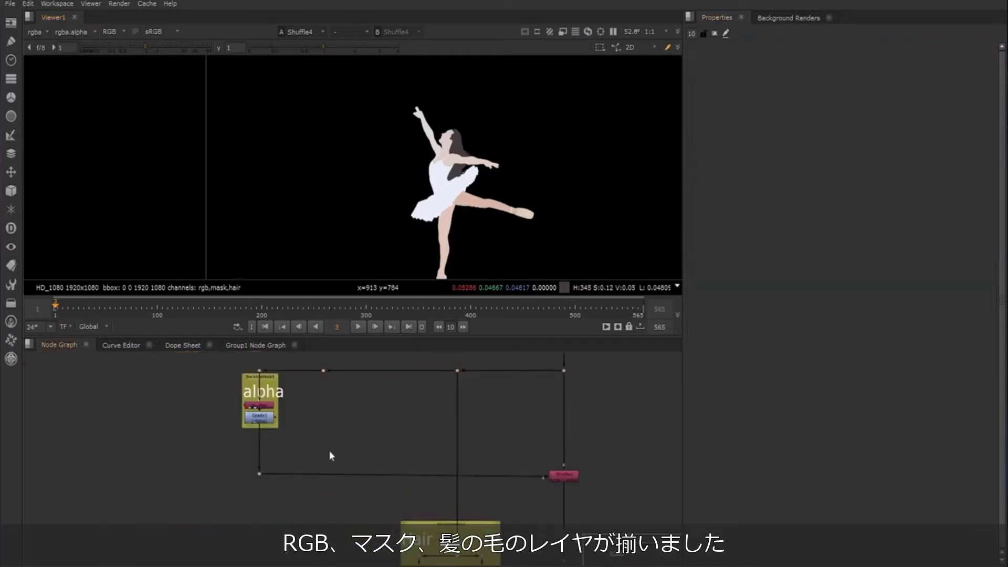
# Step: Isolate the dress with a Shuffle from rgba.blue to alpha and an alpha Grade with blackpoint 0.72 and whitepoint 0.84
pyautogui.press('1')
pyautogui.press('a')
pyautogui.scroll(4, 399, 200)
pyautogui.moveTo(816, 152); pyautogui.dragTo(868, 164)
pyautogui.press('g')
pyautogui.moveTo(866, 98); pyautogui.dragTo(891, 98)
pyautogui.moveTo(866, 111); pyautogui.dragTo(936, 98)
pyautogui.moveTo(354, 453); pyautogui.dragTo(380, 382, button='middle')
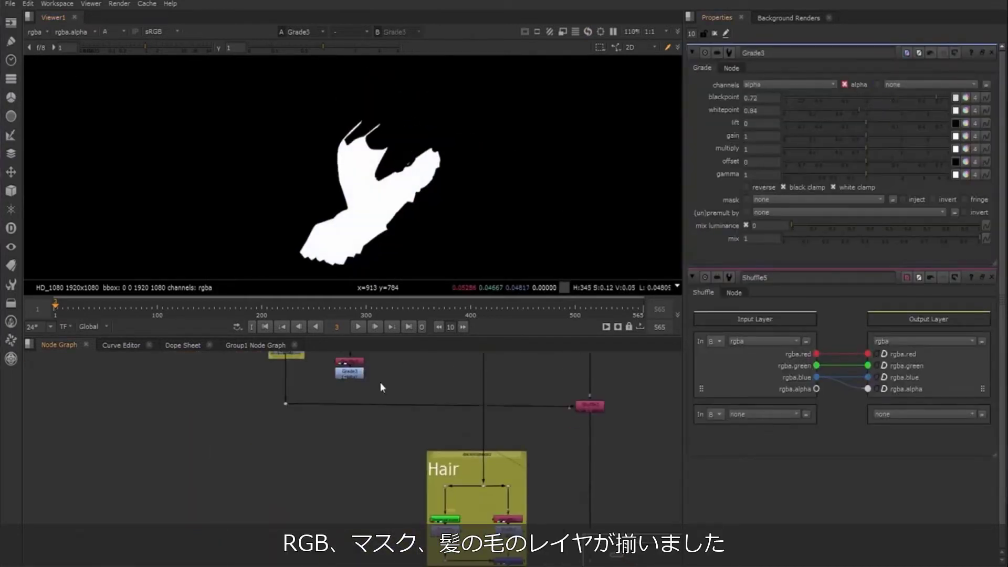
# Step: Label the dress nodes' Backdrop "dress", and route its Grade through a Dot to a new Shuffle on the main stream
pyautogui.write('dress')
pyautogui.press('.')
pyautogui.press('1')
# Step: Output the new Shuffle to a new layer named dress, route rgba.alpha to dress.red, and label the node "dress"
pyautogui.click(924, 117)
pyautogui.click(896, 340)
pyautogui.write('dress')
pyautogui.moveTo(816, 164); pyautogui.dragTo(867, 129)
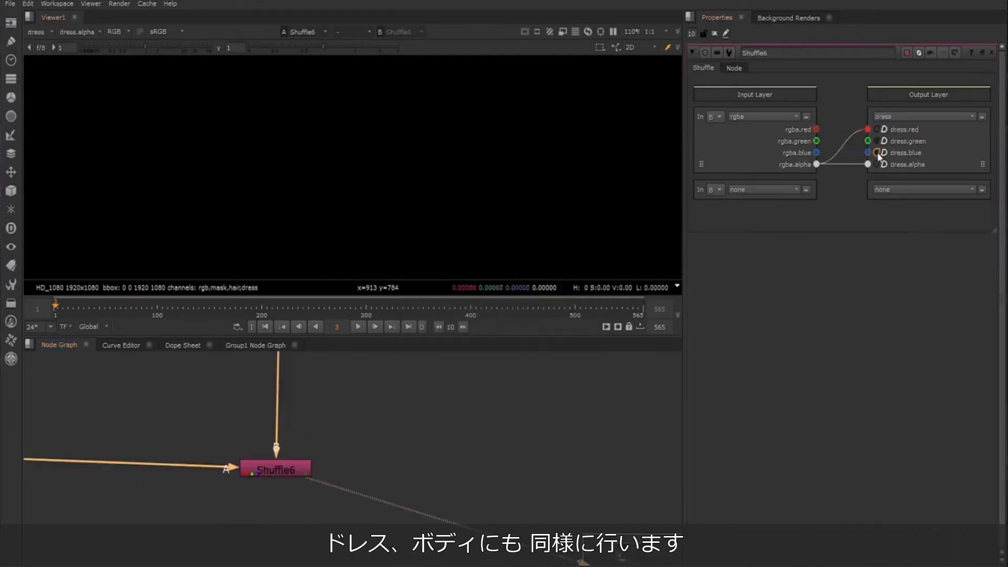
pyautogui.click(734, 68)
pyautogui.write('dress')
# Step: Merge the dress Grade's matte with the hair Median's matte for the body branch
pyautogui.scroll(-4, 303, 473)
pyautogui.scroll(3, 301, 473)
pyautogui.press('.')
pyautogui.click(315, 424)
pyautogui.press('1')
pyautogui.press('a')
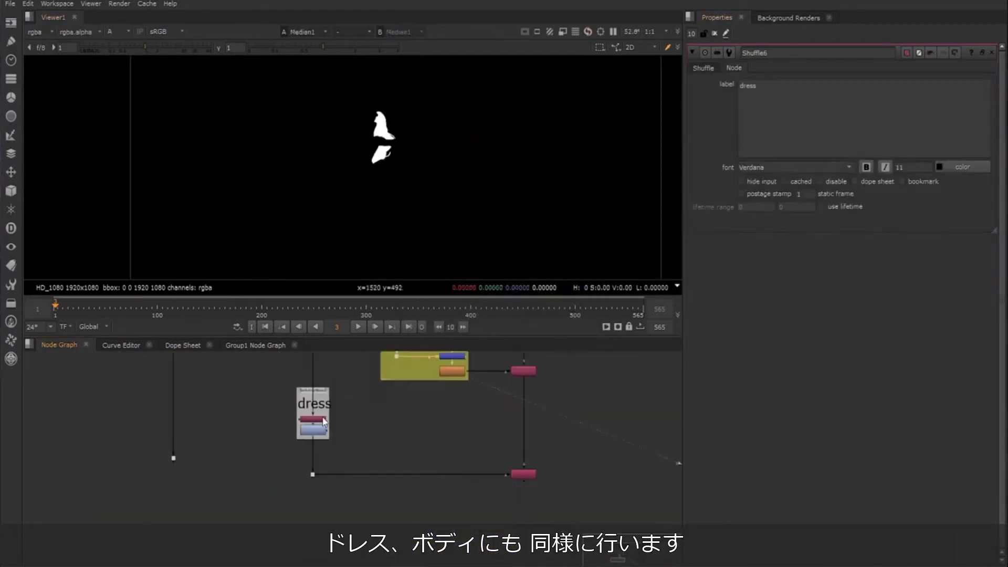
pyautogui.press('m')
pyautogui.moveTo(197, 523); pyautogui.dragTo(535, 410)
# Step: Add a second Merge with operation from to subtract the hair and dress from the alpha matte, followed by a Median, and view it
pyautogui.press('m')
pyautogui.moveTo(290, 376); pyautogui.dragTo(367, 378)
pyautogui.doubleClick(262, 409)
pyautogui.click(767, 86)
pyautogui.press('1')
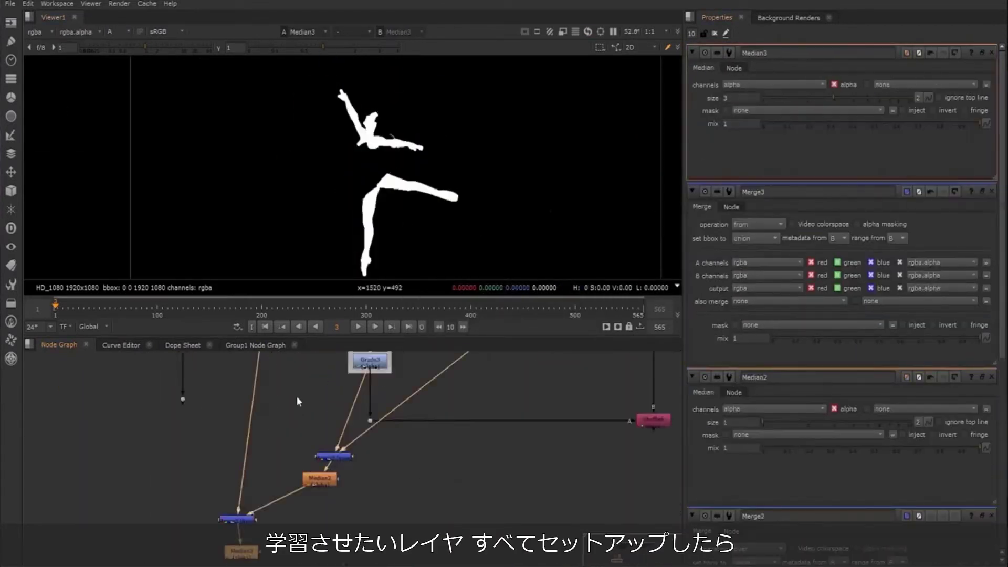
# Step: Set the size of both body-branch Medians to 1 and insert a FilterErode between the last Merge and its Median
pyautogui.scroll(-4, 296, 396)
pyautogui.moveTo(833, 422); pyautogui.dragTo(762, 422)
pyautogui.scroll(5, 394, 142)
pyautogui.click(741, 98)
pyautogui.write('1')
pyautogui.scroll(-4, 399, 142)
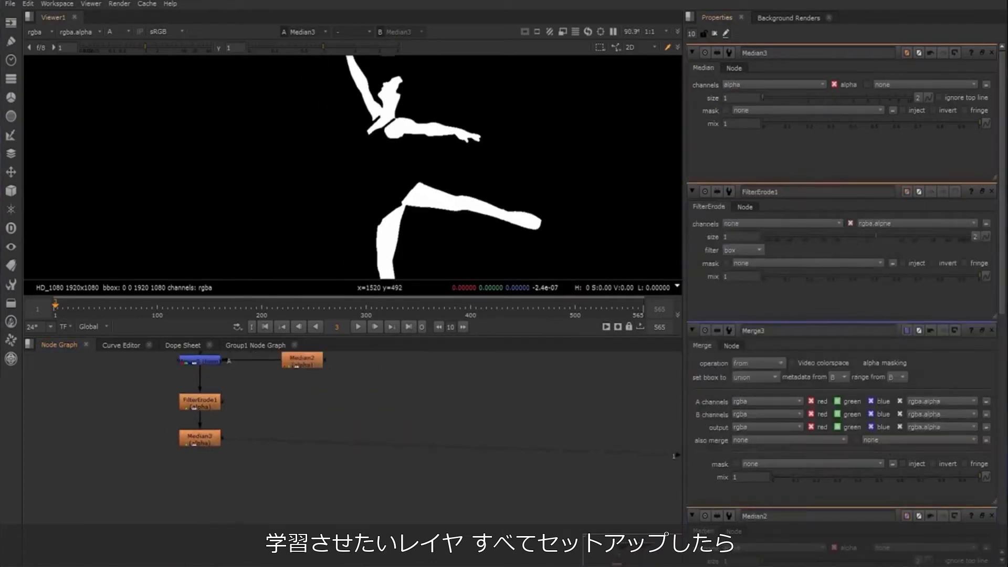
# Step: Output the body Shuffle to a new layer named body with rgba channels, and route rgba.alpha to body.red
pyautogui.press('1')
pyautogui.click(924, 116)
pyautogui.click(896, 346)
pyautogui.write('body')
pyautogui.click(581, 234)
pyautogui.click(536, 348)
pyautogui.moveTo(817, 164); pyautogui.dragTo(867, 129)
# Step: Cycle the viewer through the body Shuffle's layers to check the stored mattes
pyautogui.scroll(-4, 399, 157)
pyautogui.press('pagedown')
pyautogui.press('pagedown')
pyautogui.press('pagedown')
# Step: Add a LayerContactSheet node, connect it to the body Shuffle's output and place it below
pyautogui.scroll(-8, 433, 481)
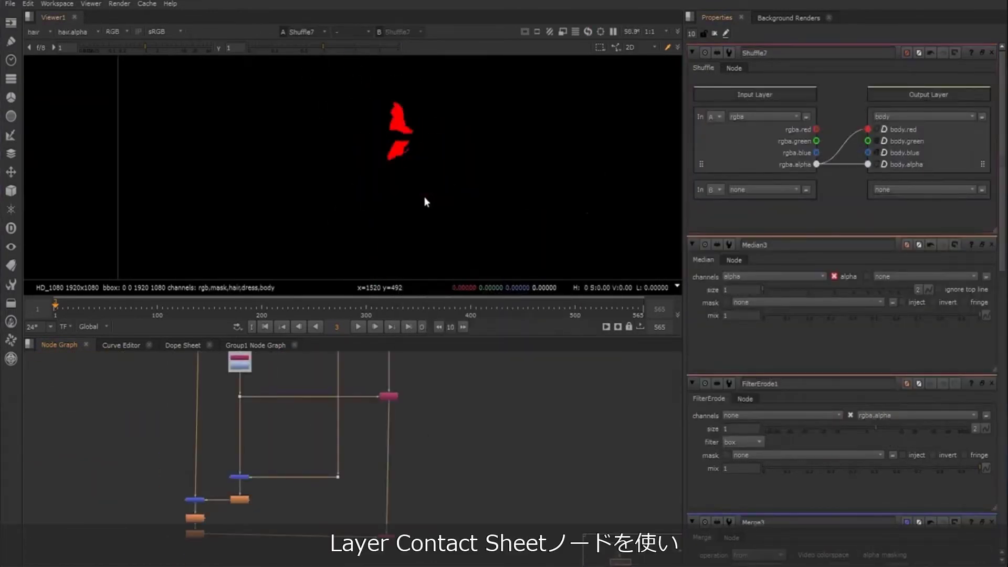
pyautogui.moveTo(399, 525); pyautogui.dragTo(409, 461, button='middle')
pyautogui.scroll(3, 449, 484)
pyautogui.press('Tab')
pyautogui.write('layer')
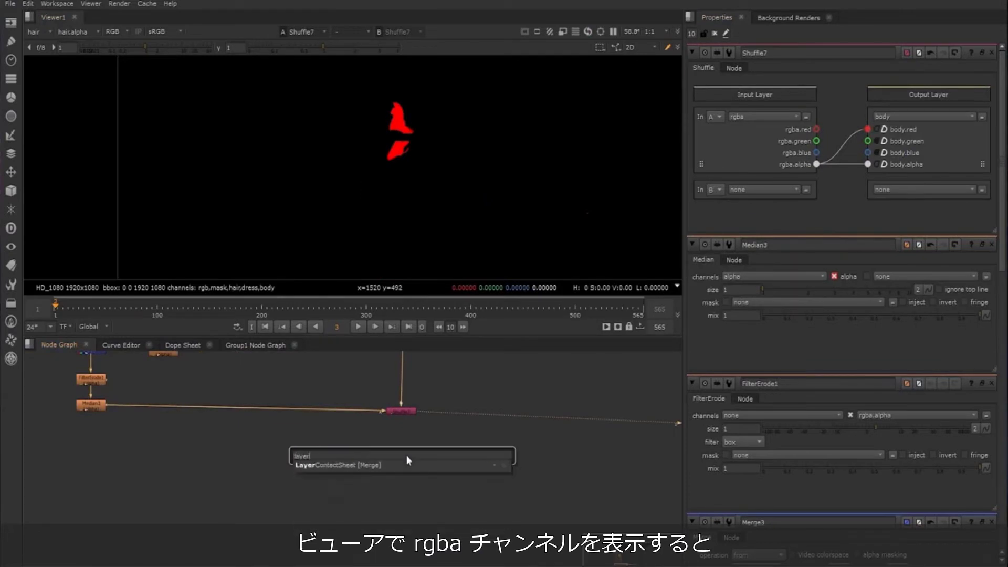
pyautogui.press('Return')
pyautogui.moveTo(402, 444); pyautogui.dragTo(415, 415)
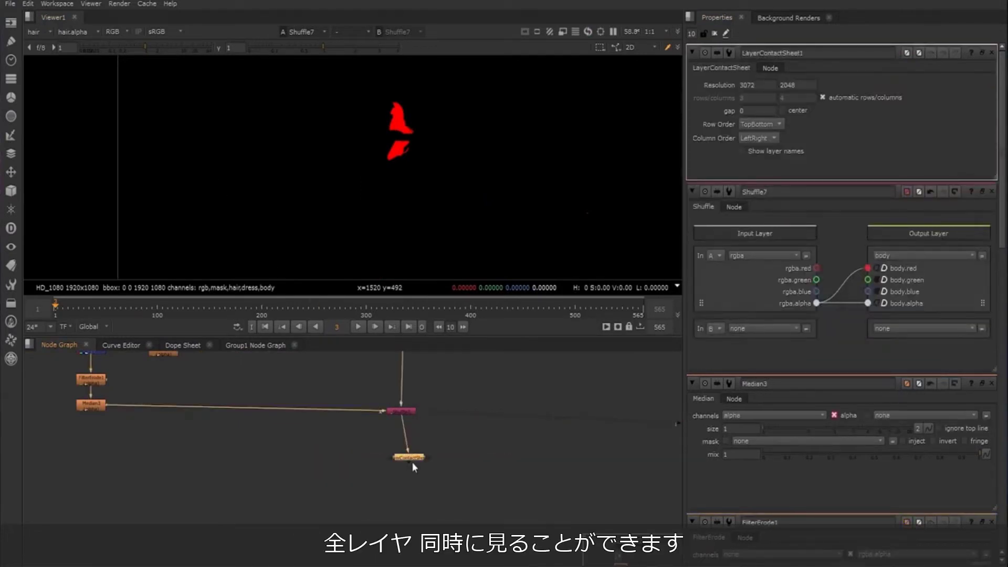
pyautogui.moveTo(412, 462); pyautogui.dragTo(343, 478)
# Step: View the LayerContactSheet with the viewer set to the rgba layer
pyautogui.press('1')
pyautogui.click(37, 32)
pyautogui.click(47, 52)
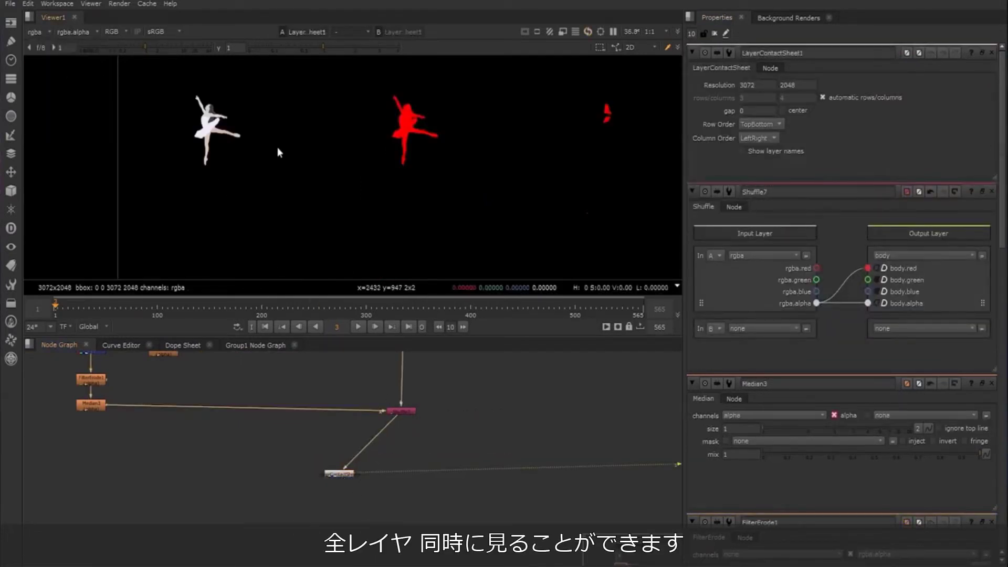
# Step: Show layer names on the contact sheet, and maximize the viewer to examine all layers together
pyautogui.click(751, 151)
pyautogui.moveTo(426, 149); pyautogui.dragTo(355, 160, button='middle')
pyautogui.press('space')
pyautogui.scroll(-3, 436, 246)
pyautogui.scroll(3, 437, 246)
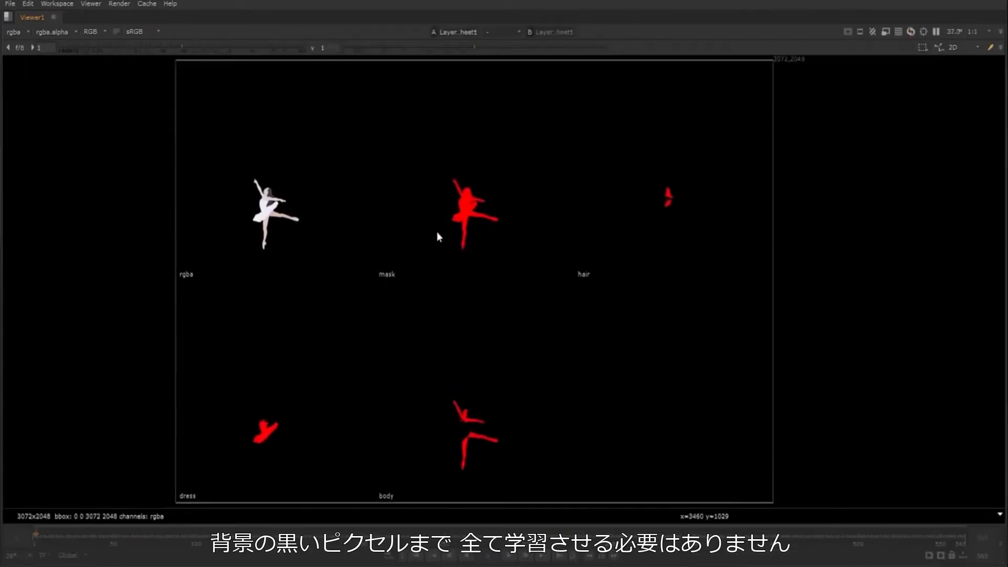
# Step: Restore the full workspace and move the LayerContactSheet node aside to free space below the body Shuffle
pyautogui.moveTo(436, 231)
pyautogui.mouseDown(button='middle')
pyautogui.moveTo(396, 220)
pyautogui.moveTo(422, 218)
pyautogui.mouseUp(button='middle')
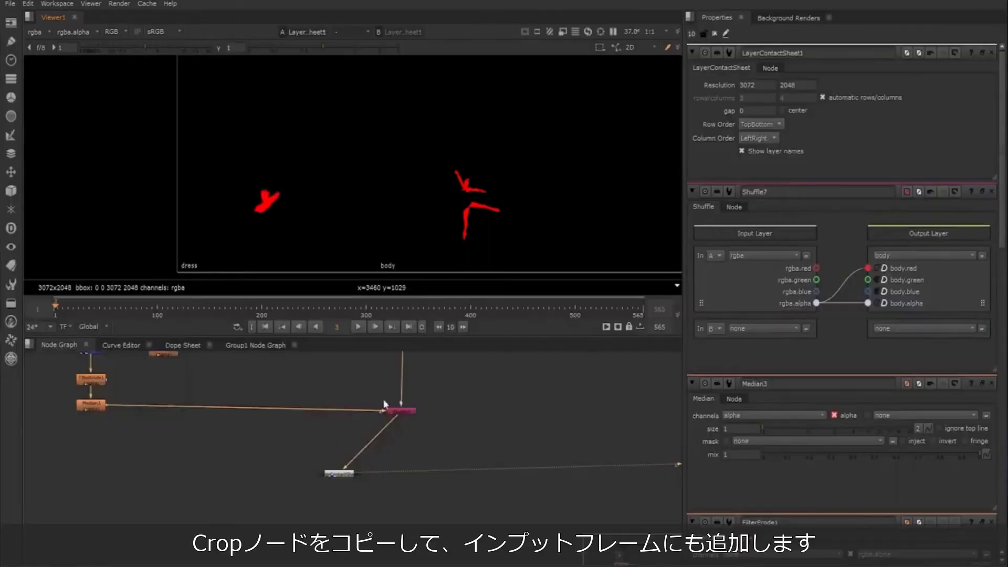
pyautogui.moveTo(344, 473); pyautogui.dragTo(317, 497)
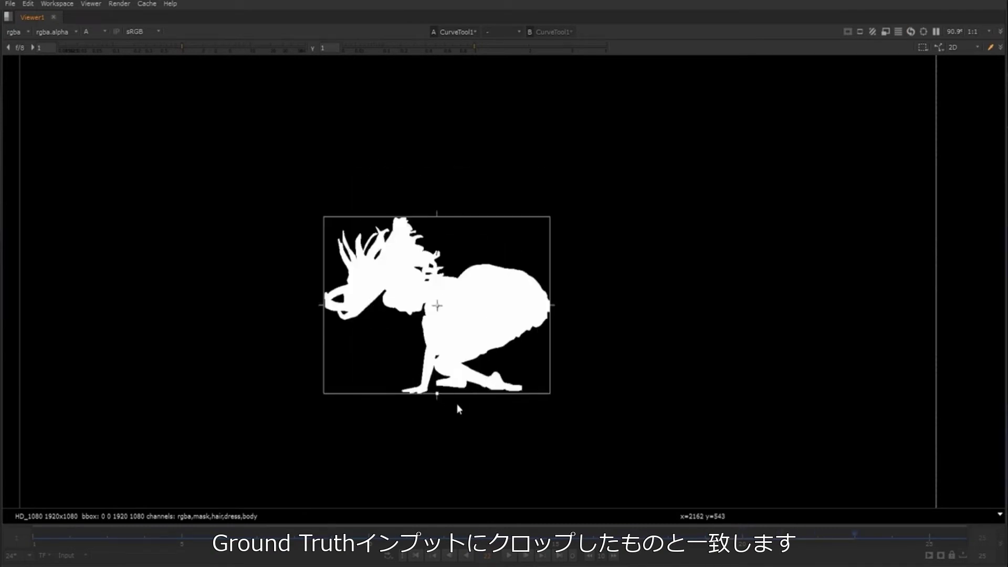
pyautogui.press('space')
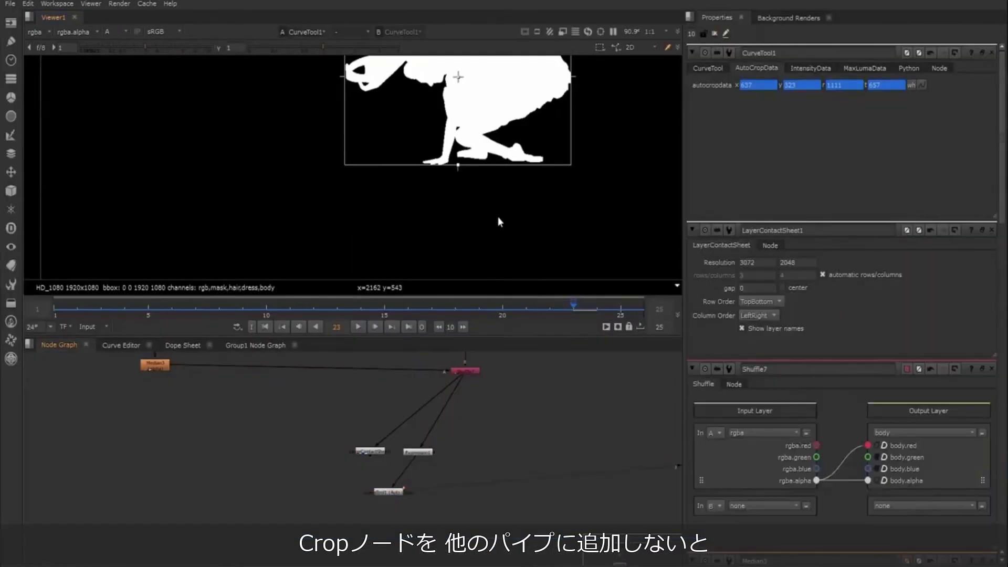
pyautogui.moveTo(380, 446); pyautogui.dragTo(326, 484, button='middle')
pyautogui.moveTo(317, 487); pyautogui.dragTo(279, 479)
pyautogui.click(452, 478)
# Step: Add a Crop node, connect it to the body Shuffle's output and place it directly below
pyautogui.moveTo(409, 485); pyautogui.dragTo(375, 482, button='middle')
pyautogui.press('Tab')
pyautogui.write('crop')
pyautogui.press('Return')
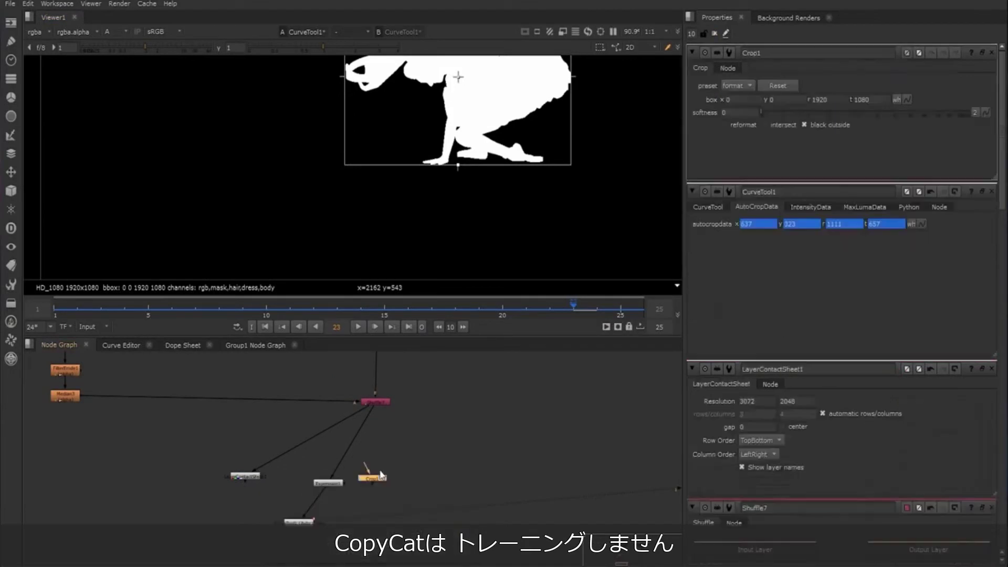
pyautogui.moveTo(373, 467); pyautogui.dragTo(374, 404)
pyautogui.moveTo(372, 478); pyautogui.dragTo(376, 491)
# Step: Transfer the CurveTool's animated autocropdata to the Crop node's box, and view the cropped result
pyautogui.keyDown('ctrl'); pyautogui.moveTo(922, 224); pyautogui.dragTo(907, 101); pyautogui.keyUp('ctrl')
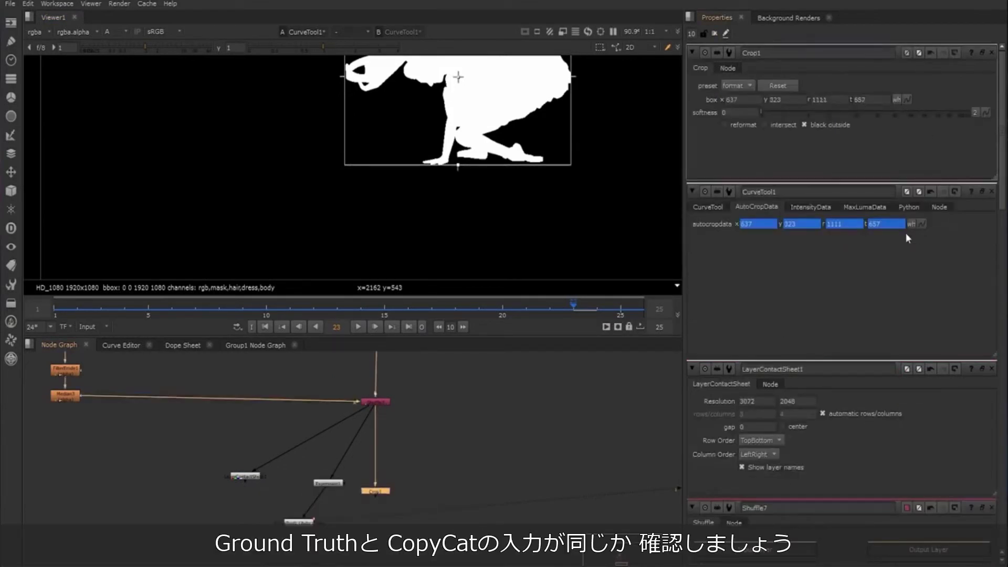
pyautogui.keyDown('ctrl'); pyautogui.moveTo(922, 224); pyautogui.dragTo(908, 100); pyautogui.keyUp('ctrl')
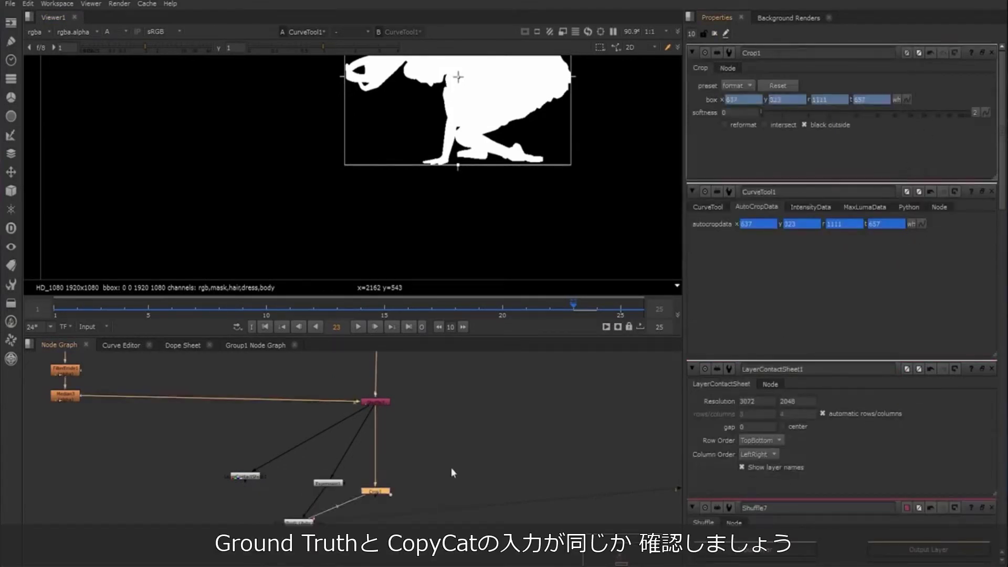
pyautogui.moveTo(379, 491); pyautogui.dragTo(374, 495)
pyautogui.press('1')
pyautogui.press('a')
pyautogui.scroll(3, 517, 126)
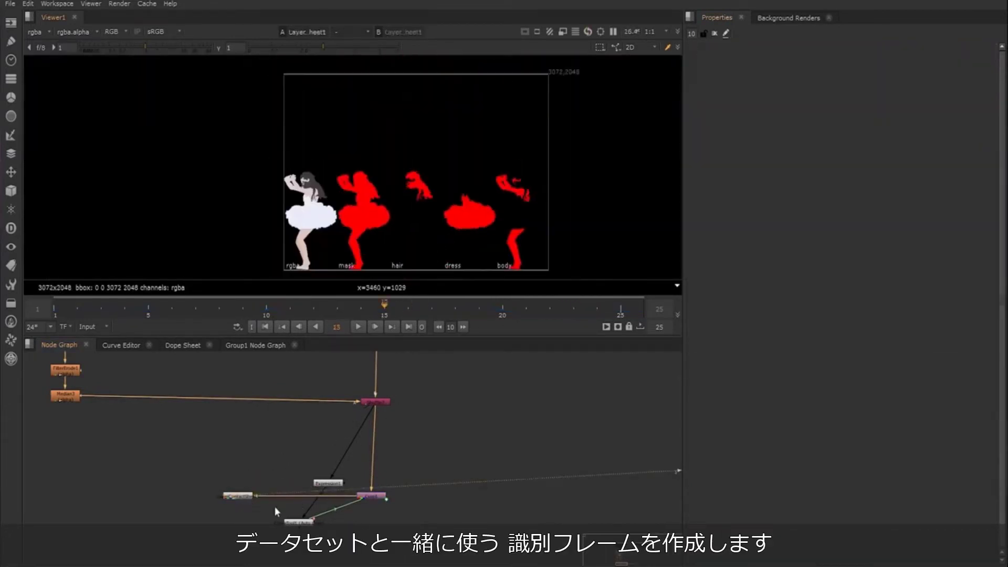
# Step: Move the LayerContactSheet to the other side of the Crop node and align the Expression node above the CurveTool
pyautogui.moveTo(243, 496); pyautogui.dragTo(471, 496)
pyautogui.moveTo(327, 482); pyautogui.dragTo(311, 460)
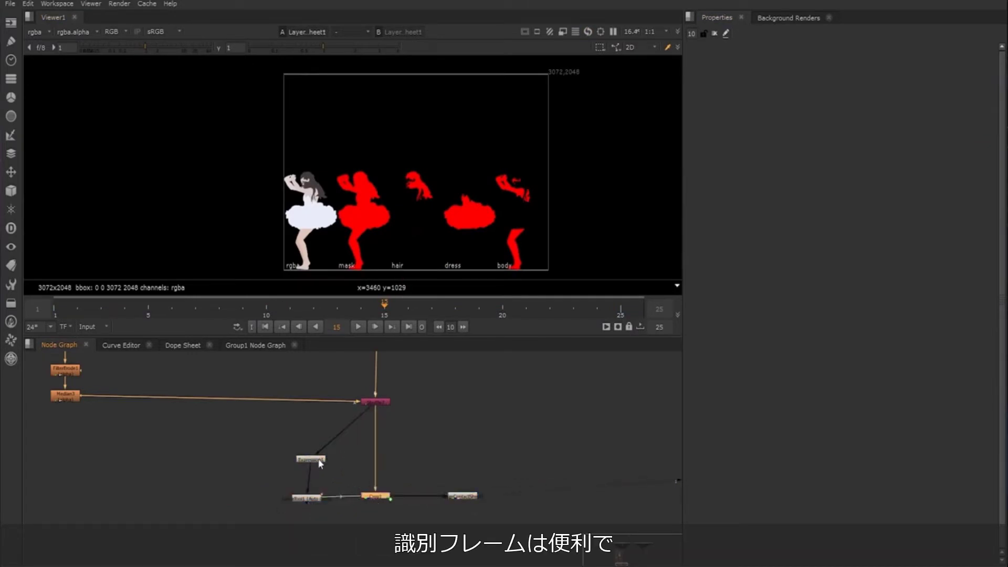
pyautogui.scroll(-2, 489, 420)
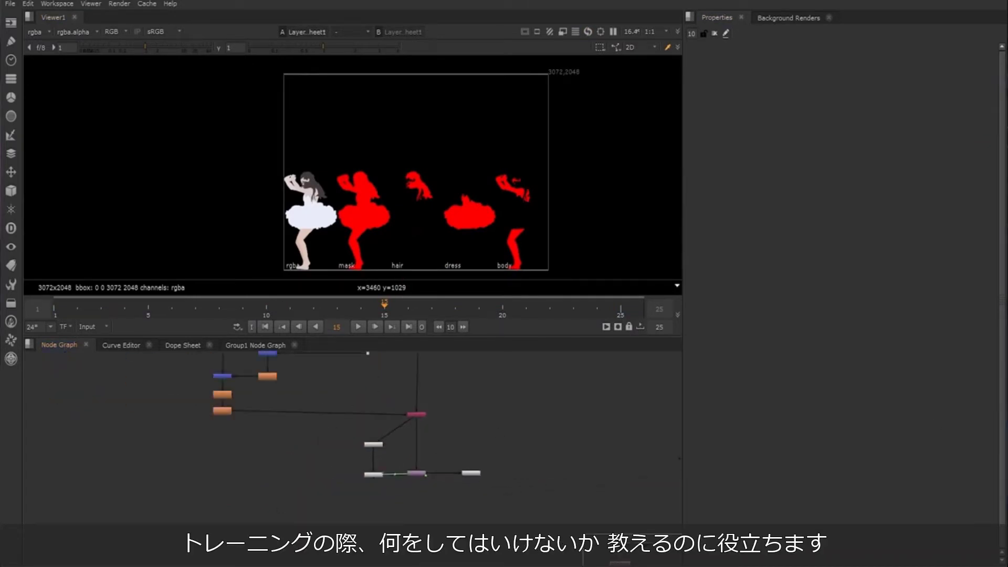
# Step: Add a copy of the Crop node below the node that joins the input frames, and view the cropped input
pyautogui.click(414, 473)
pyautogui.scroll(6, 425, 451)
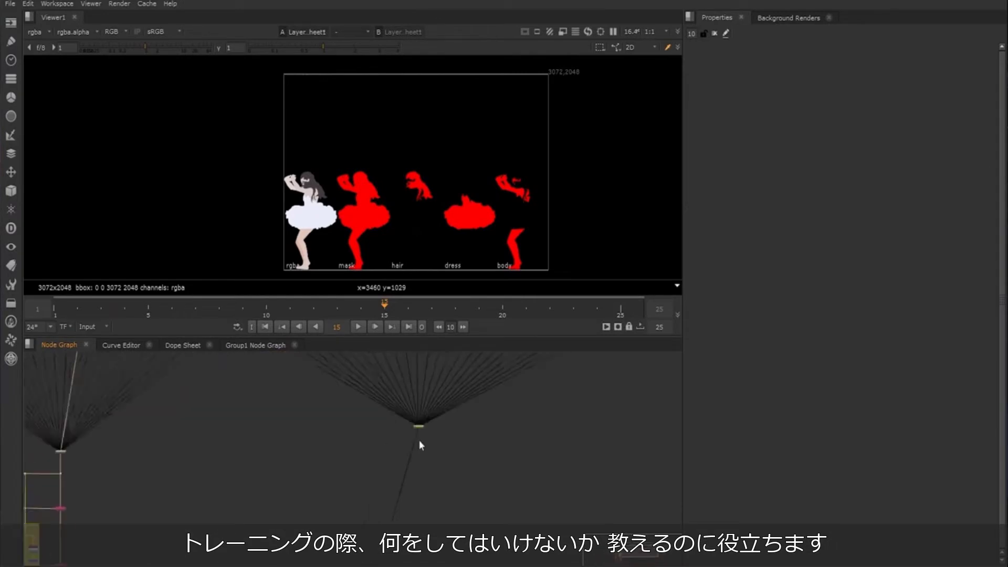
pyautogui.moveTo(423, 426); pyautogui.dragTo(422, 455)
pyautogui.press('1')
pyautogui.scroll(-5, 568, 137)
pyautogui.scroll(-6, 481, 381)
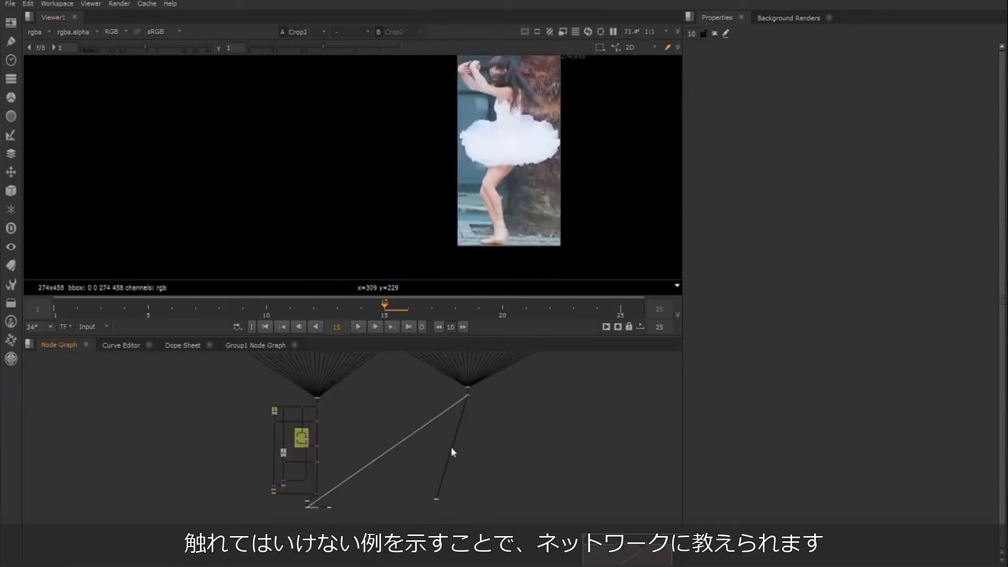
pyautogui.moveTo(438, 500); pyautogui.dragTo(470, 519)
# Step: Add a backdrop around the body matte nodes and label it "body"
pyautogui.scroll(5, 360, 426)
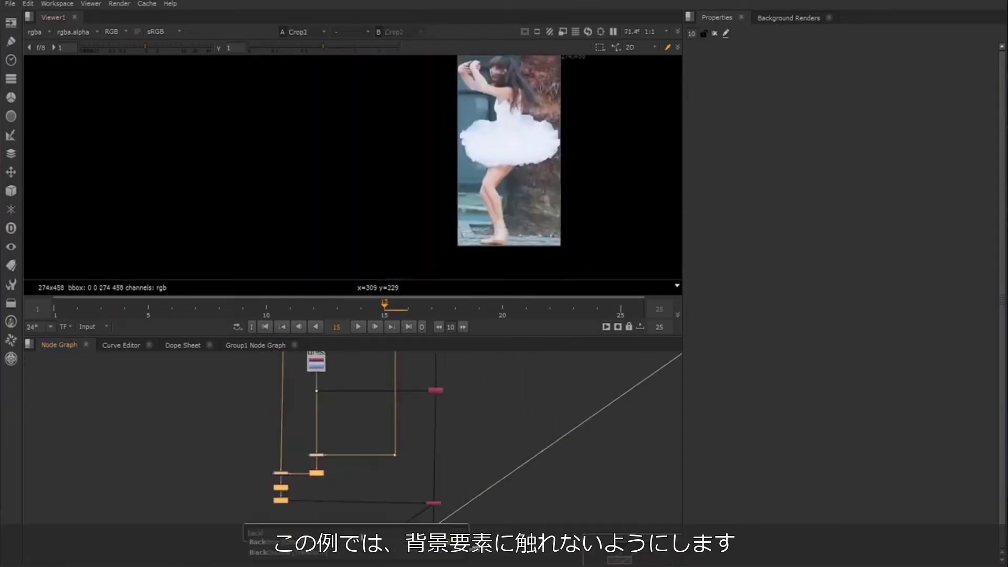
pyautogui.doubleClick(295, 446)
pyautogui.click(804, 90)
pyautogui.write('body')
pyautogui.moveTo(373, 494); pyautogui.dragTo(349, 436, button='middle')
# Step: Add a backdrop around the Expression, CurveTool and Crop nodes and label it "crop"
pyautogui.moveTo(340, 522); pyautogui.dragTo(439, 455)
pyautogui.press('Tab')
pyautogui.write('bac')
pyautogui.press('Return')
pyautogui.click(822, 90)
pyautogui.write('crop')
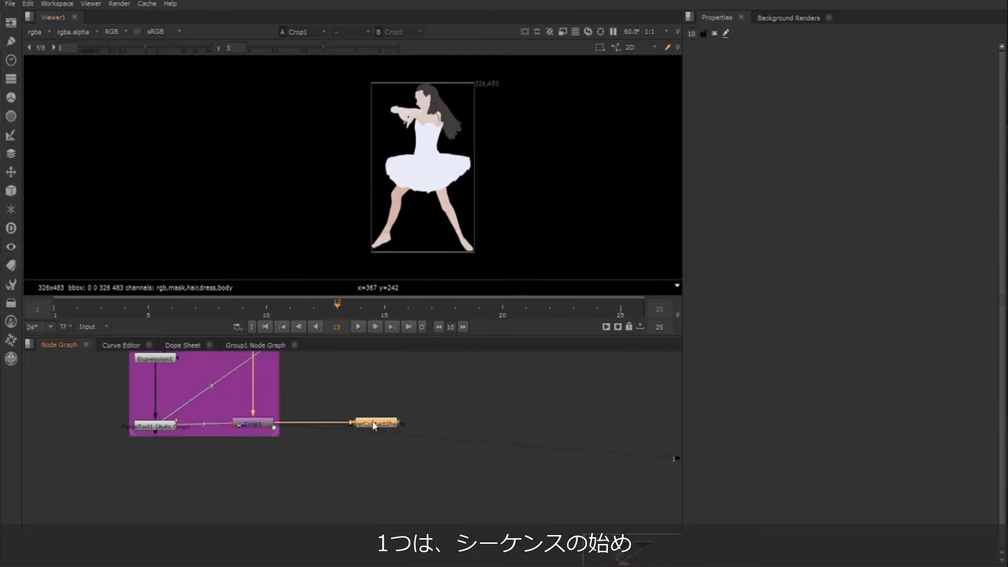
# Step: View the LayerContactSheet to examine the cropped matte layers side by side
pyautogui.press('1')
pyautogui.scroll(4, 469, 167)
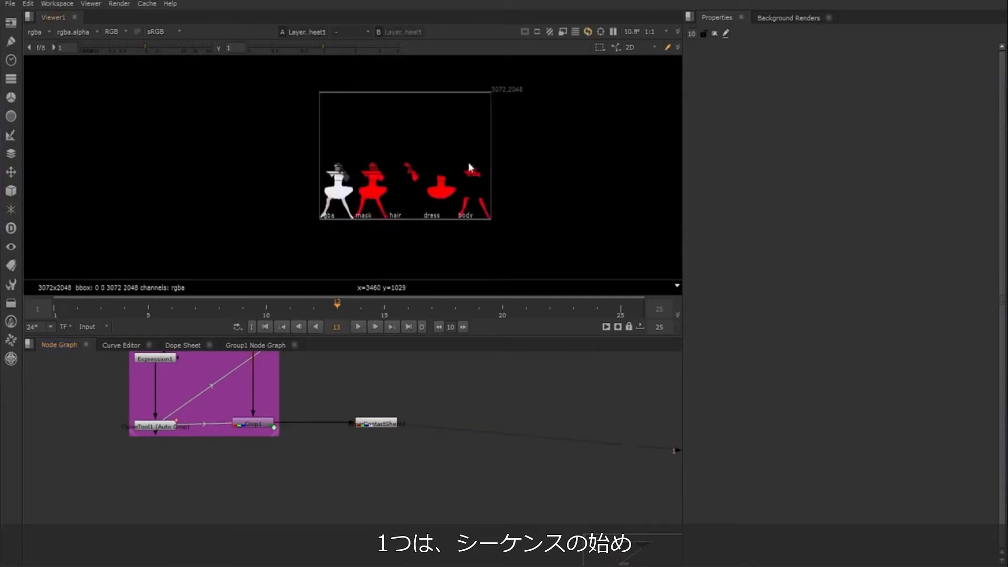
pyautogui.scroll(-6, 444, 439)
# Step: View the uncropped source footage from its Dot and move that Dot down into an empty area of the node graph
pyautogui.moveTo(451, 439); pyautogui.dragTo(314, 508, button='middle')
pyautogui.moveTo(499, 375); pyautogui.dragTo(358, 452, button='middle')
pyautogui.click(328, 403)
pyautogui.press('1')
pyautogui.scroll(1, 363, 406)
pyautogui.moveTo(317, 400); pyautogui.dragTo(318, 556)
pyautogui.moveTo(350, 370); pyautogui.dragTo(324, 418, button='middle')
pyautogui.scroll(3, 324, 418)
pyautogui.moveTo(345, 459); pyautogui.dragTo(334, 423, button='middle')
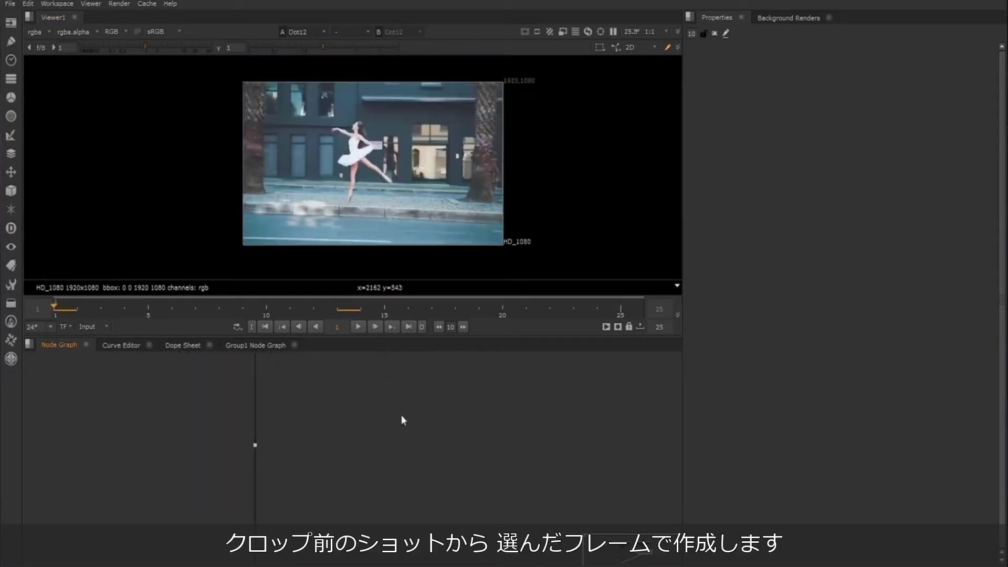
# Step: Branch a FrameHold node held at frame 1 off the source footage's Dot, and view it
pyautogui.press('Tab')
pyautogui.write('frame')
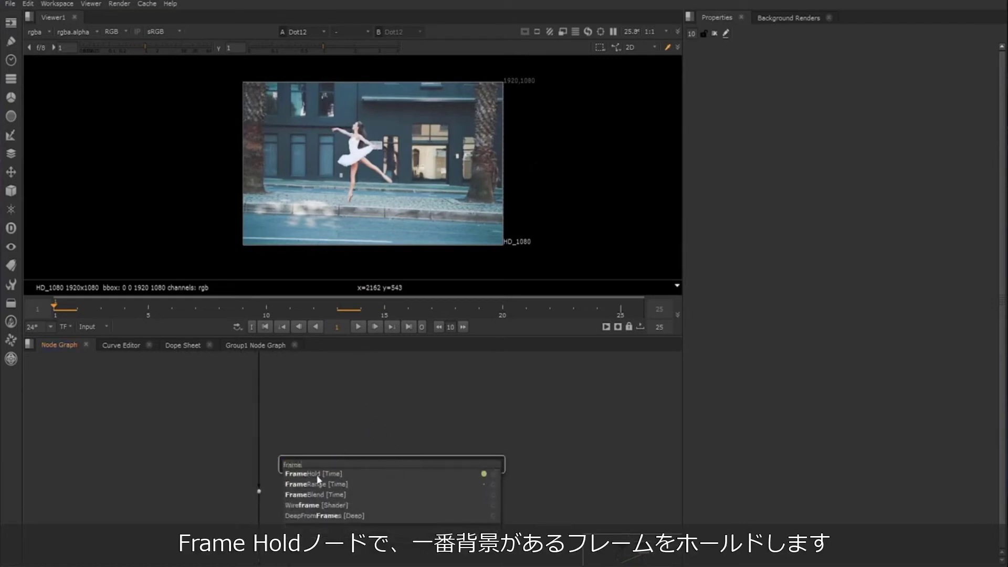
pyautogui.click(317, 476)
pyautogui.moveTo(384, 453); pyautogui.dragTo(258, 491)
pyautogui.moveTo(410, 463); pyautogui.dragTo(441, 491)
pyautogui.press('1')
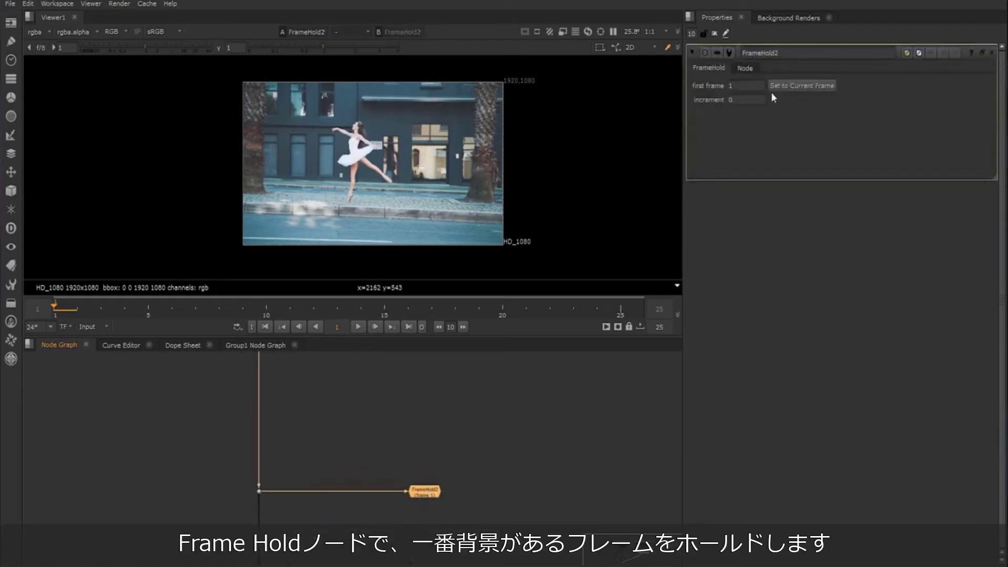
# Step: View the first flat-colour dancer frame among the ground truth Read nodes
pyautogui.click(138, 457)
pyautogui.scroll(-8, 329, 435)
pyautogui.moveTo(288, 464); pyautogui.dragTo(420, 509, button='middle')
pyautogui.scroll(5, 142, 419)
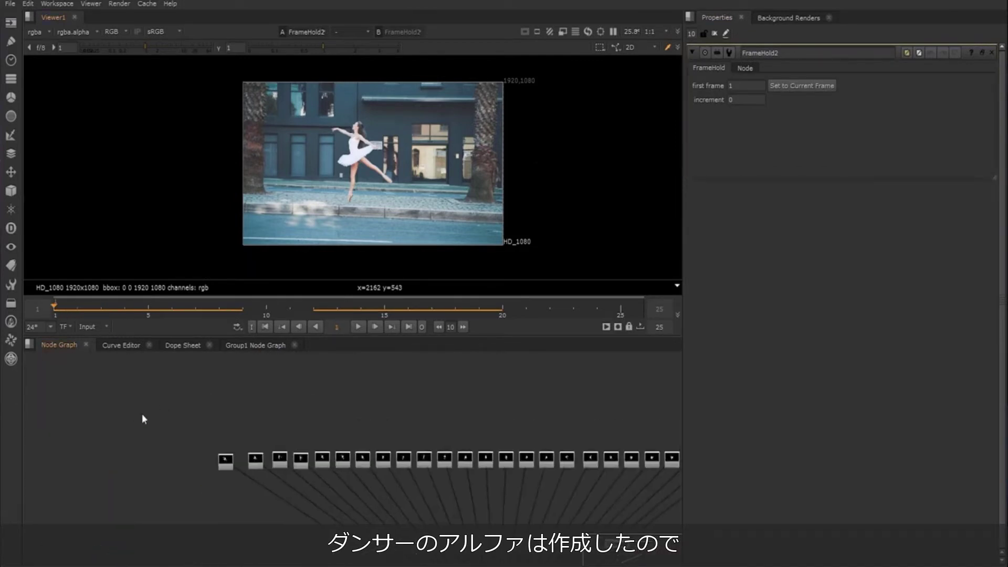
pyautogui.scroll(3, 158, 441)
pyautogui.moveTo(207, 416); pyautogui.dragTo(293, 478)
pyautogui.press('1')
# Step: View the output of the Grade node inside the alpha backdrop
pyautogui.moveTo(462, 420); pyautogui.dragTo(400, 214, button='middle')
pyautogui.scroll(-5, 200, 474)
pyautogui.moveTo(257, 462); pyautogui.dragTo(206, 399, button='middle')
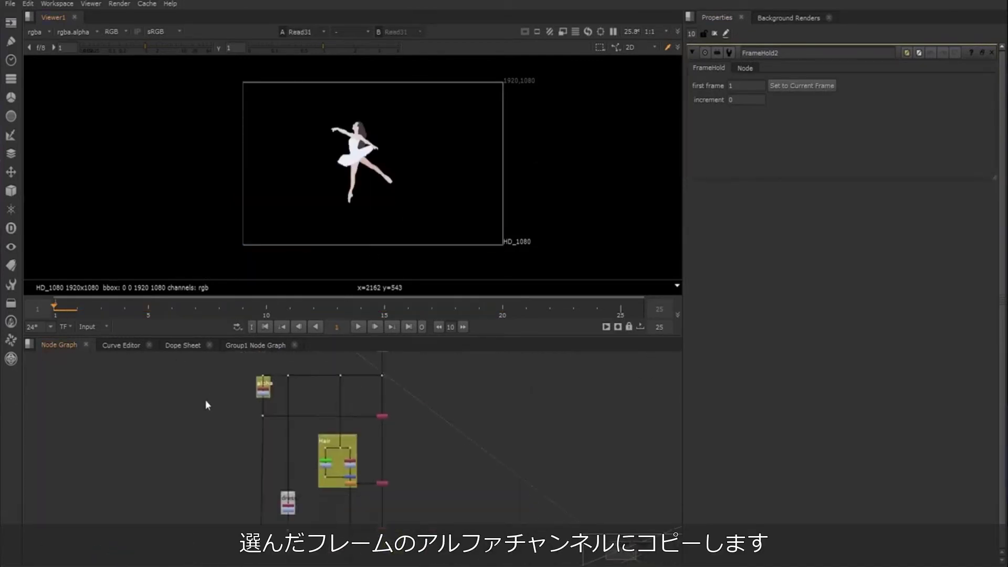
pyautogui.scroll(5, 254, 386)
pyautogui.click(286, 419)
pyautogui.press('1')
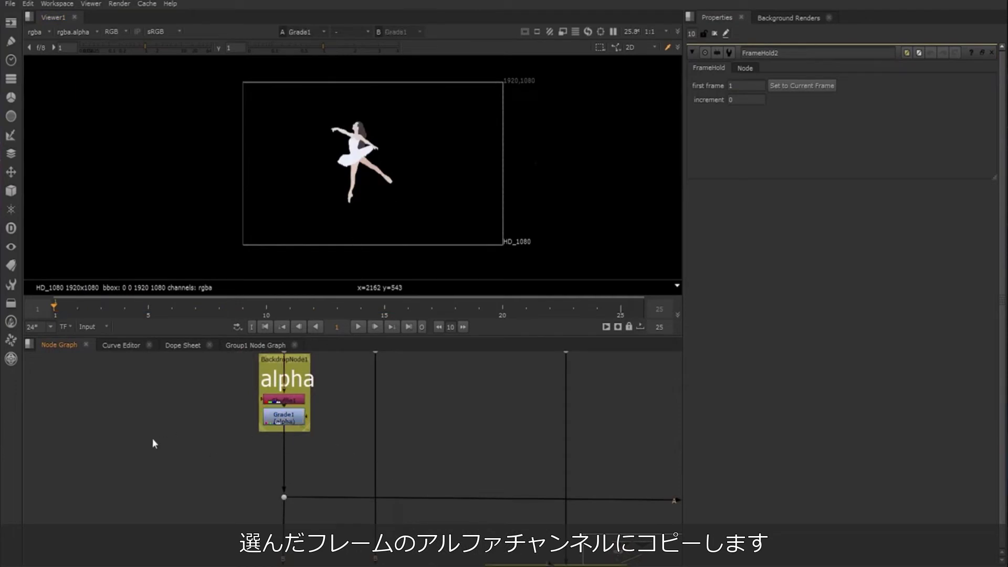
# Step: Add a PostageStamp node connected to the Grade node in the alpha backdrop
pyautogui.moveTo(214, 385); pyautogui.dragTo(175, 429, button='middle')
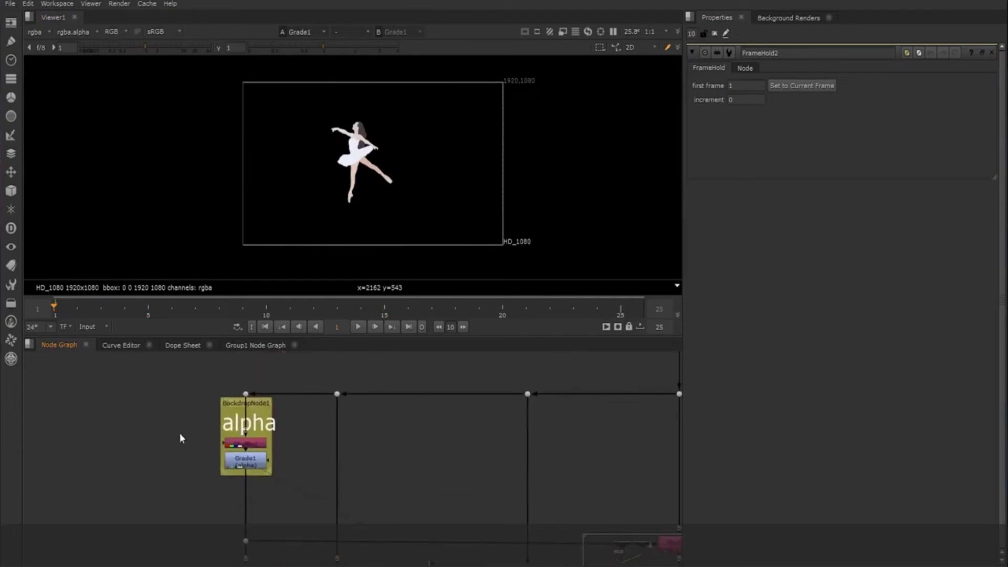
pyautogui.press('Tab')
pyautogui.write('pos')
pyautogui.press('Return')
pyautogui.moveTo(150, 450); pyautogui.dragTo(243, 460)
# Step: Place the PostageStamp beside the new FrameHold node and hide its input
pyautogui.scroll(-4, 178, 407)
pyautogui.moveTo(164, 435); pyautogui.dragTo(589, 437)
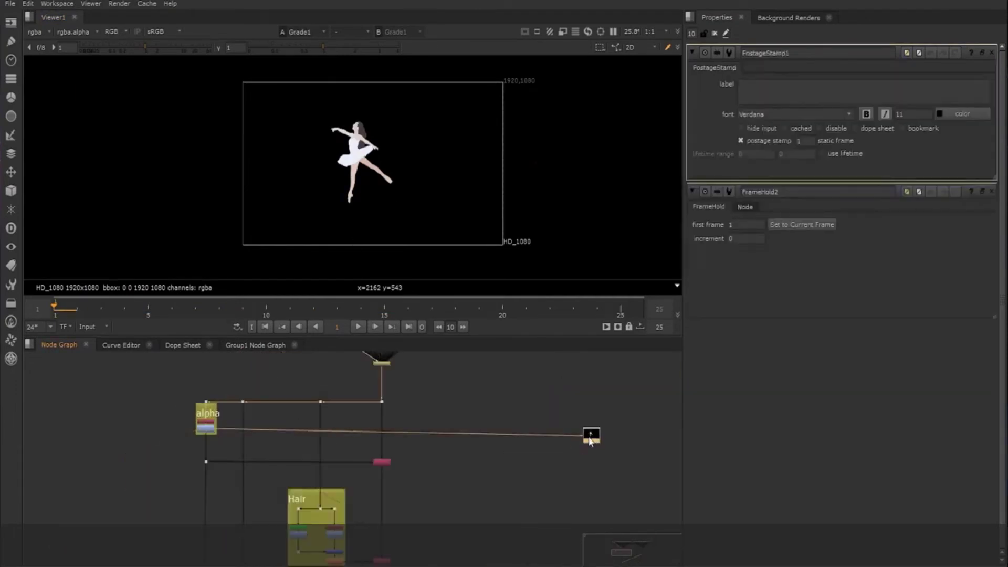
pyautogui.scroll(-5, 589, 440)
pyautogui.moveTo(589, 440); pyautogui.dragTo(181, 422, button='middle')
pyautogui.moveTo(181, 422); pyautogui.dragTo(353, 416)
pyautogui.scroll(3, 384, 404)
pyautogui.moveTo(385, 386); pyautogui.dragTo(417, 503, button='middle')
pyautogui.scroll(4, 417, 503)
pyautogui.click(755, 130)
pyautogui.moveTo(317, 428); pyautogui.dragTo(254, 420)
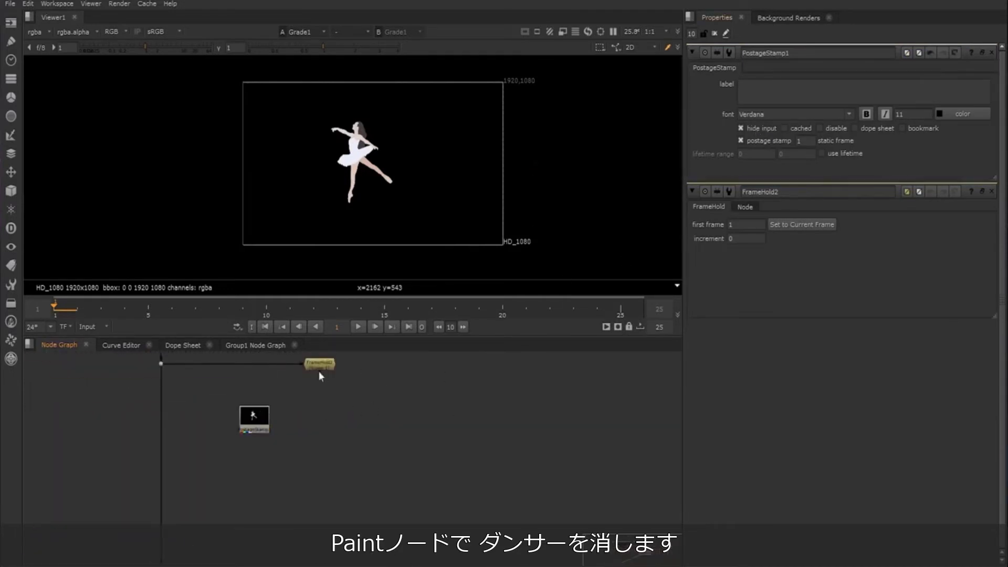
# Step: Insert a Dot in the pipe feeding the FrameHold and place the FrameHold further down beside the PostageStamp
pyautogui.keyDown('ctrl'); pyautogui.click(377, 364); pyautogui.keyUp('ctrl')
pyautogui.moveTo(318, 370); pyautogui.dragTo(376, 430)
pyautogui.moveTo(296, 449); pyautogui.dragTo(322, 431, button='middle')
pyautogui.scroll(3, 355, 448)
# Step: Add a Copy node with input A from the PostageStamp and input B from the FrameHold, aligned below the FrameHold
pyautogui.press('Tab')
pyautogui.write('cop')
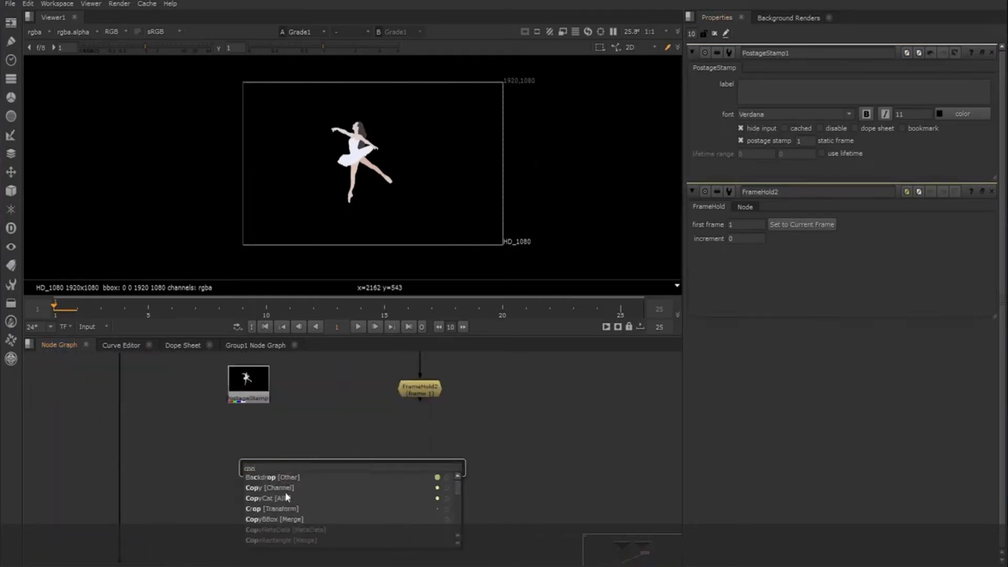
pyautogui.click(284, 489)
pyautogui.moveTo(342, 452); pyautogui.dragTo(249, 388)
pyautogui.moveTo(362, 453); pyautogui.dragTo(419, 389)
pyautogui.moveTo(364, 472); pyautogui.dragTo(431, 462)
# Step: View the Copy node's alpha channel and add a Dot to form a corner in its A pipe
pyautogui.press('1')
pyautogui.press('a')
pyautogui.keyDown('ctrl'); pyautogui.moveTo(337, 425); pyautogui.dragTo(248, 458); pyautogui.keyUp('ctrl')
pyautogui.click(430, 458)
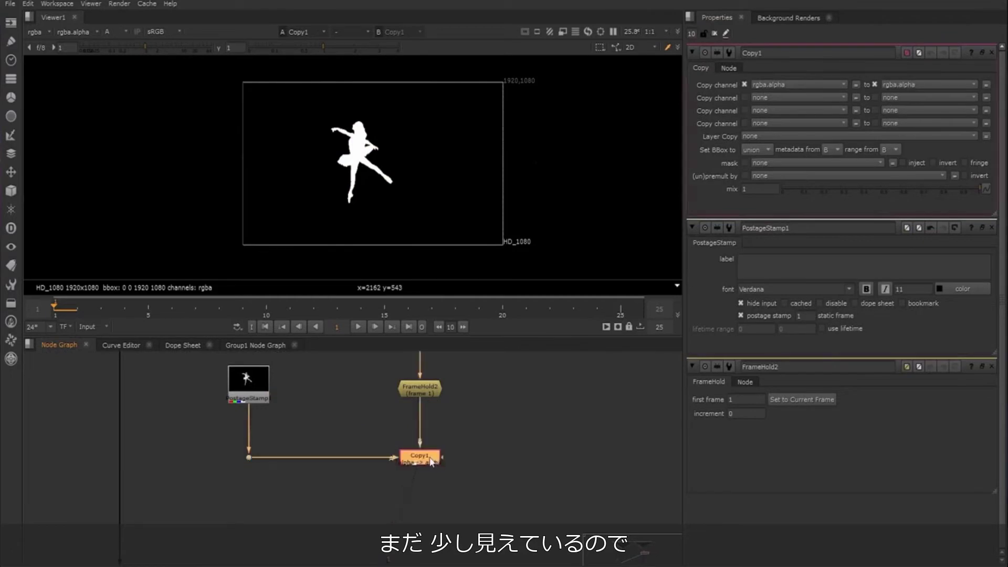
# Step: Add an Inpaint node fed by the Copy node, and view its result in colour
pyautogui.click(442, 516)
pyautogui.press('Tab')
pyautogui.write('inpa')
pyautogui.press('Return')
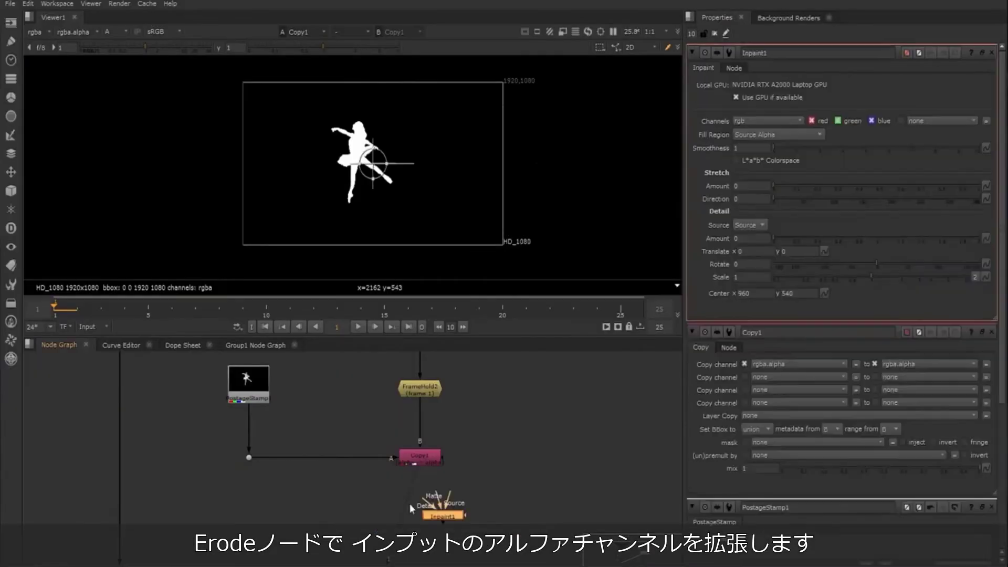
pyautogui.moveTo(436, 516); pyautogui.dragTo(414, 509)
pyautogui.press('a')
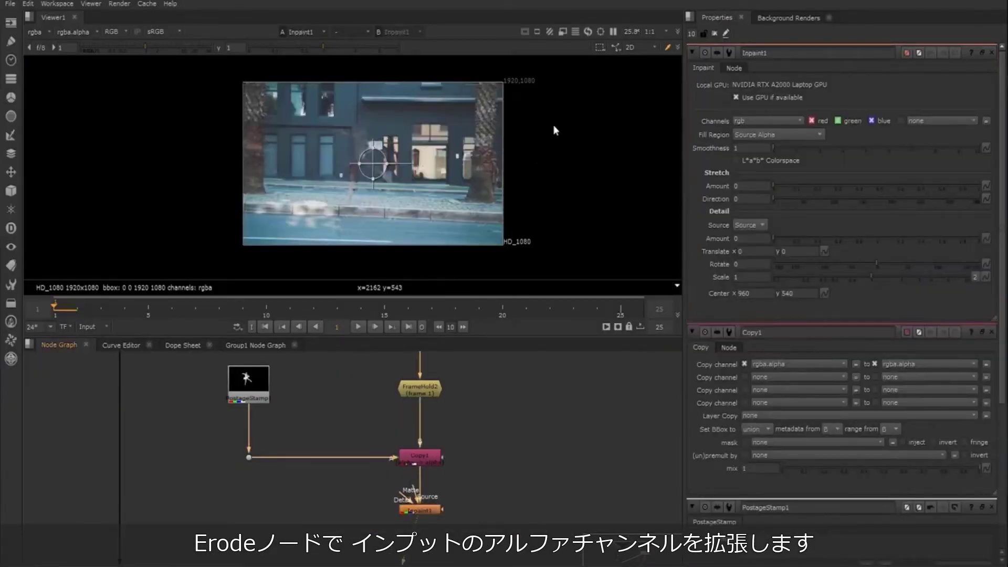
# Step: Clear the open node properties, open only the Inpaint settings, and inspect the painted-out dancer area closely
pyautogui.click(714, 34)
pyautogui.doubleClick(420, 509)
pyautogui.scroll(3, 386, 216)
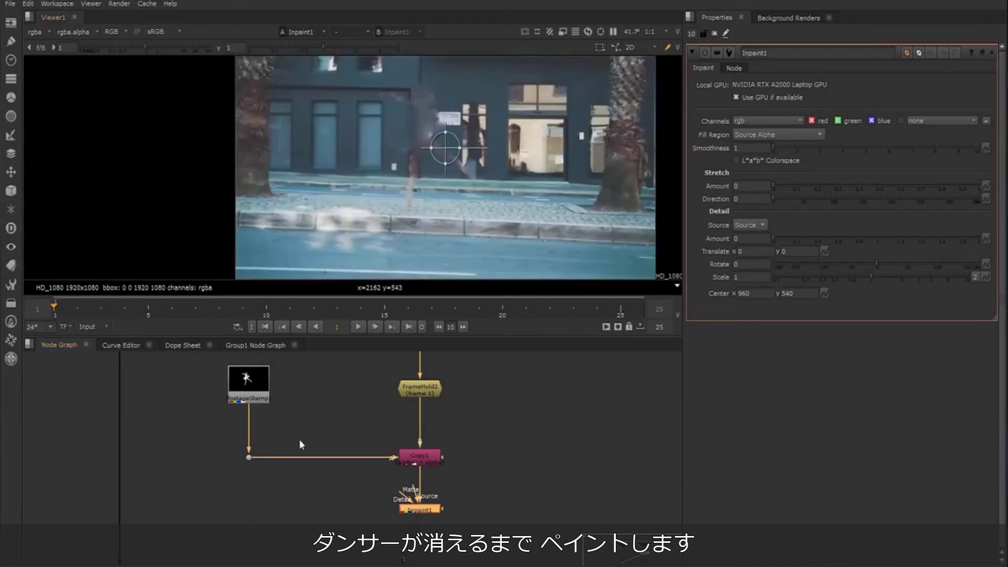
# Step: Insert a FilterErode node between the PostageStamp and the corner Dot
pyautogui.click(301, 440)
pyautogui.press('Tab')
pyautogui.write('ero')
pyautogui.click(260, 446)
pyautogui.moveTo(312, 430); pyautogui.dragTo(261, 429)
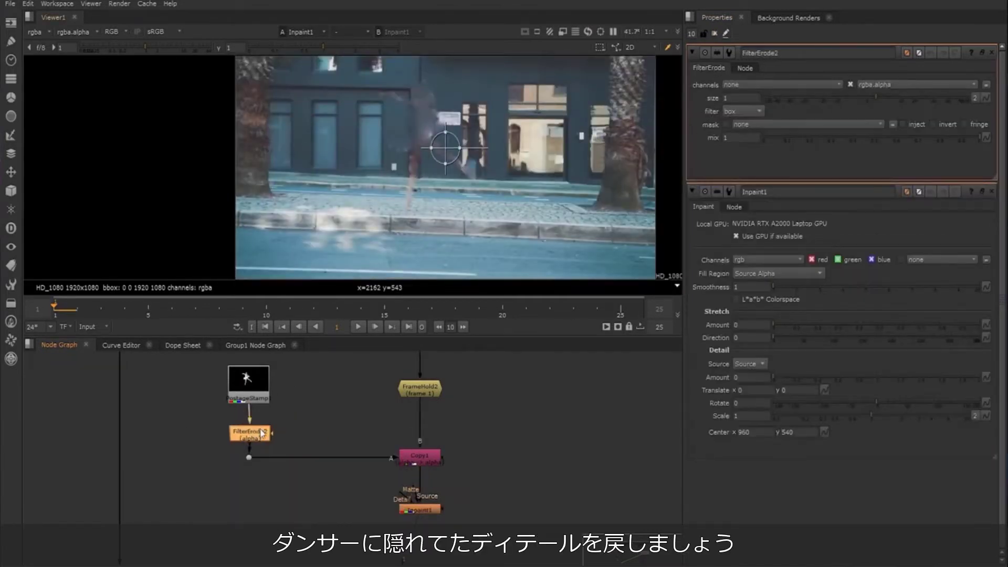
# Step: Set the FilterErode channels to alpha and lower its size to expand the dancer matte
pyautogui.click(764, 84)
pyautogui.click(748, 142)
pyautogui.moveTo(874, 96); pyautogui.dragTo(840, 98)
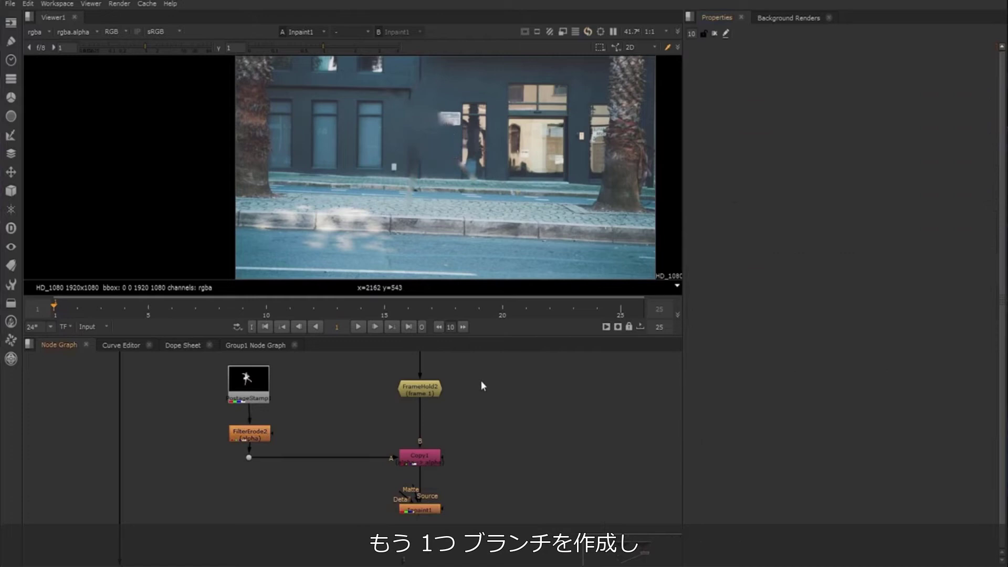
# Step: Branch a new Dot off the source footage and go to a frame where the dancer has passed the area
pyautogui.moveTo(483, 386); pyautogui.dragTo(404, 457, button='middle')
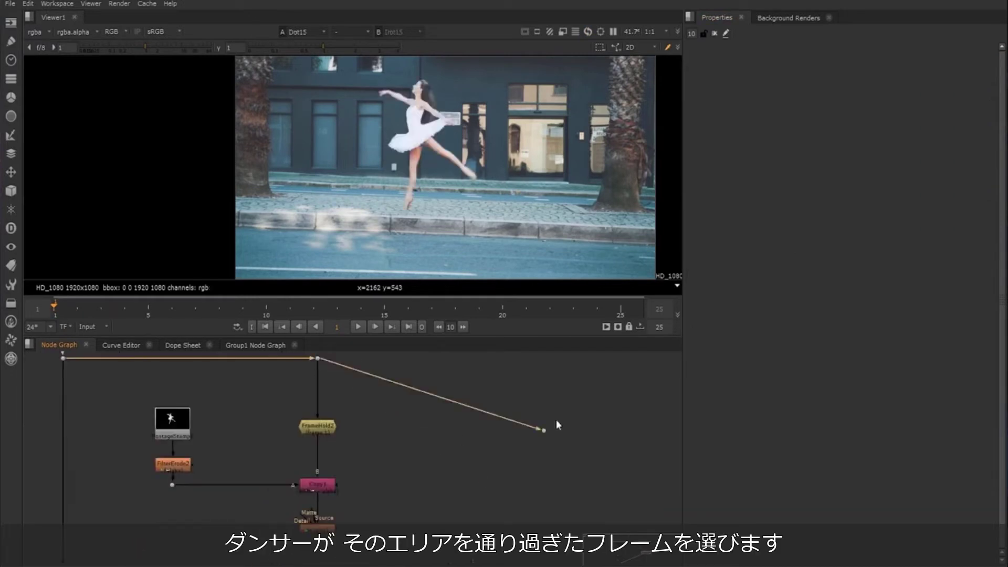
pyautogui.moveTo(557, 425); pyautogui.dragTo(599, 363)
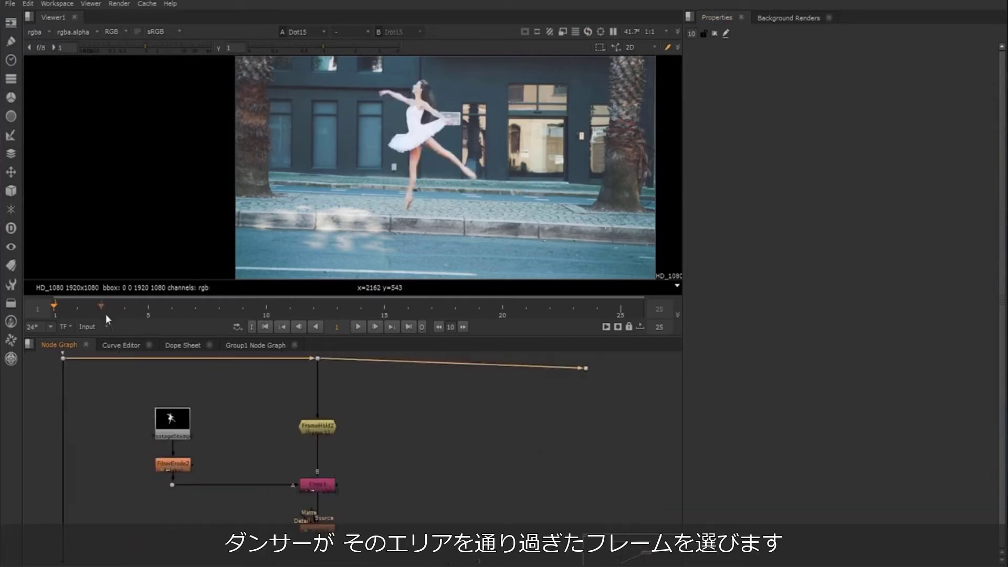
pyautogui.moveTo(105, 310); pyautogui.dragTo(220, 309)
# Step: Add a second FrameHold node below the new Dot
pyautogui.click(567, 425)
pyautogui.press('Tab')
pyautogui.write('frame')
pyautogui.press('Return')
pyautogui.moveTo(612, 413); pyautogui.dragTo(585, 432)
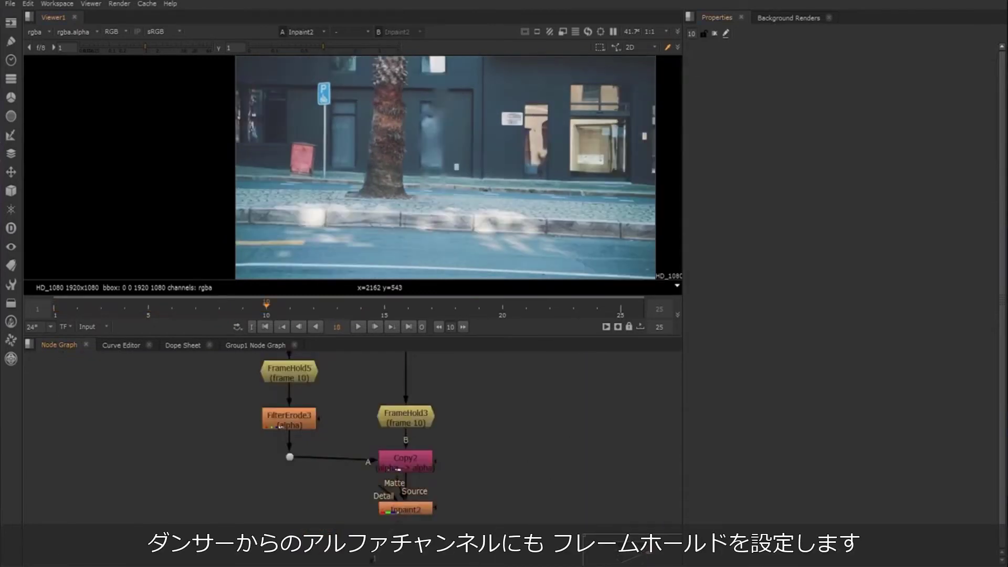
# Step: Add a Roto node after the second branch's Inpaint node
pyautogui.moveTo(442, 437); pyautogui.dragTo(535, 357, button='middle')
pyautogui.scroll(1, 536, 356)
pyautogui.click(492, 433)
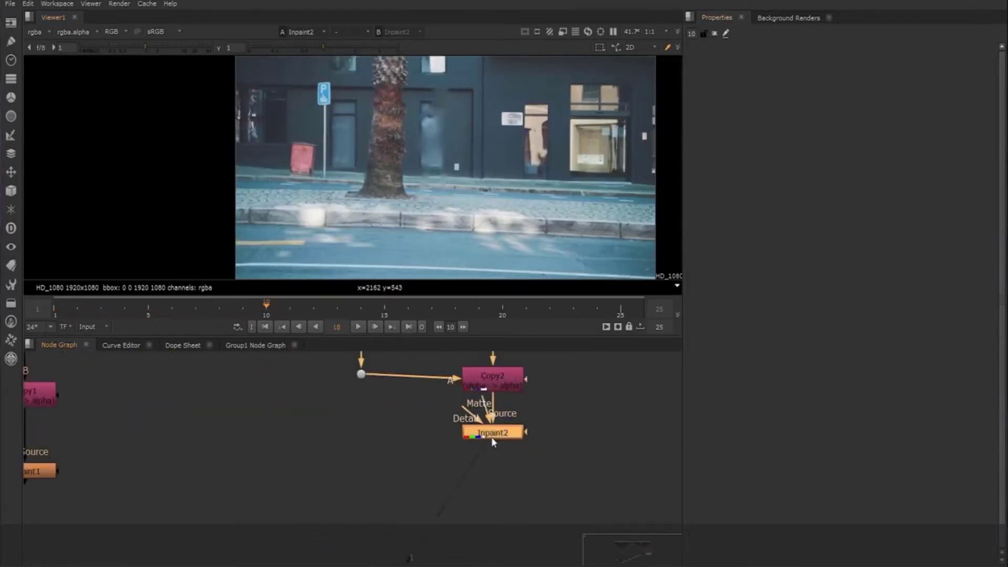
pyautogui.press('o')
# Step: Draw a four-point Bezier roto shape around the wall area beside the white sign, extending its lower corners to the kerb
pyautogui.moveTo(475, 131); pyautogui.dragTo(394, 179, button='middle')
pyautogui.click(380, 227)
pyautogui.click(377, 123)
pyautogui.click(440, 118)
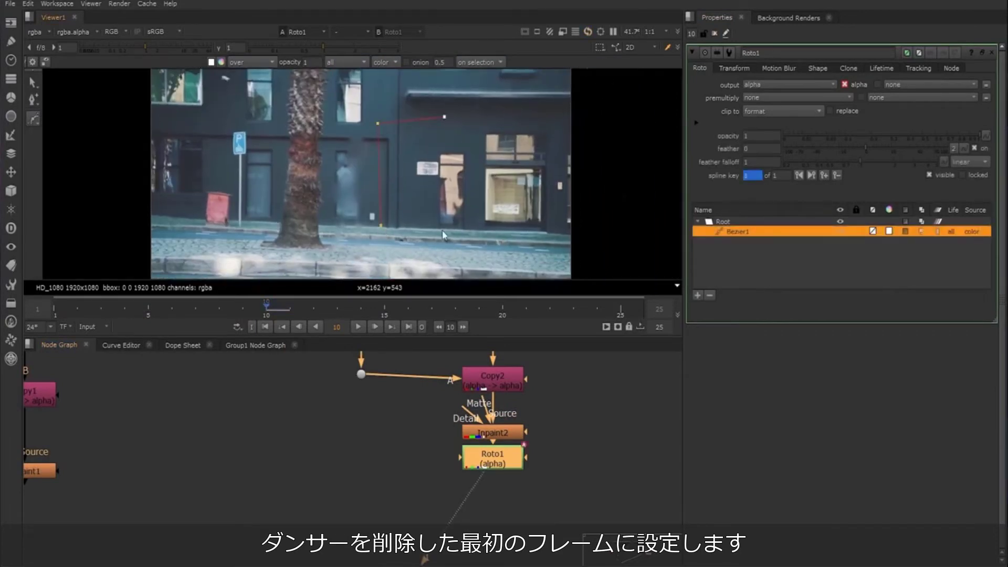
pyautogui.click(439, 229)
pyautogui.click(380, 227)
pyautogui.moveTo(440, 118); pyautogui.dragTo(440, 125)
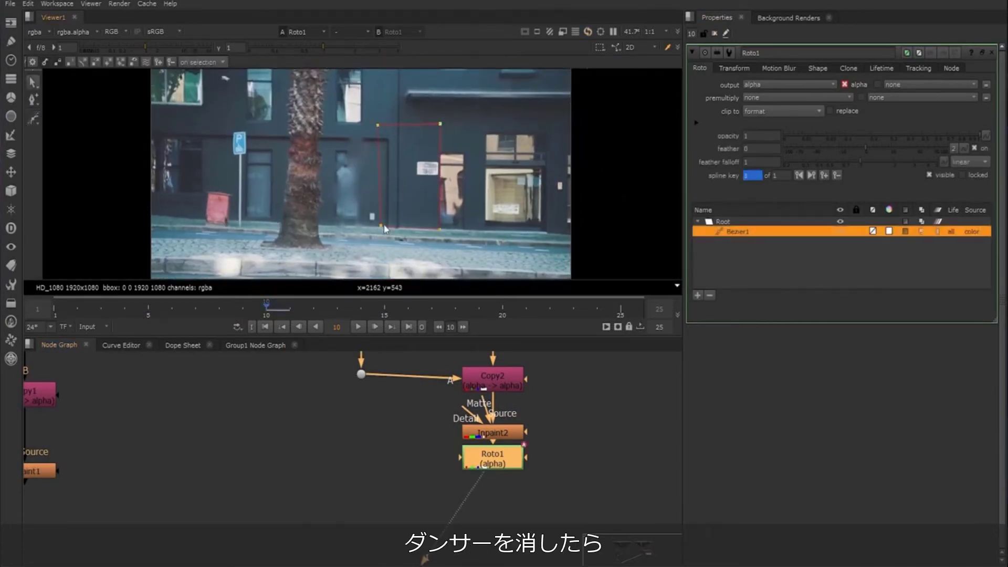
pyautogui.moveTo(381, 226); pyautogui.dragTo(381, 261)
pyautogui.moveTo(440, 229); pyautogui.dragTo(440, 266)
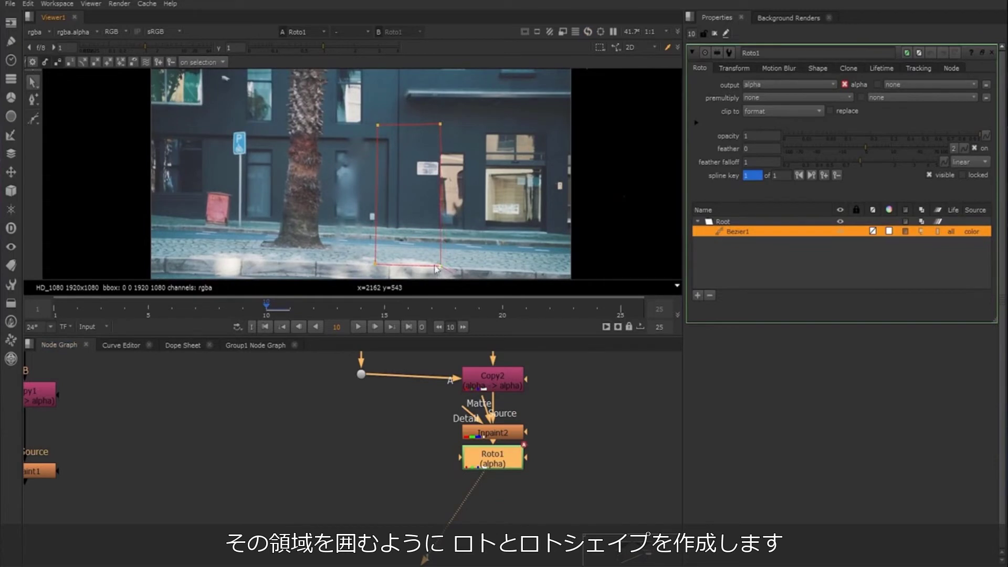
# Step: Add a Premult node after the Roto node
pyautogui.moveTo(499, 466); pyautogui.dragTo(499, 473)
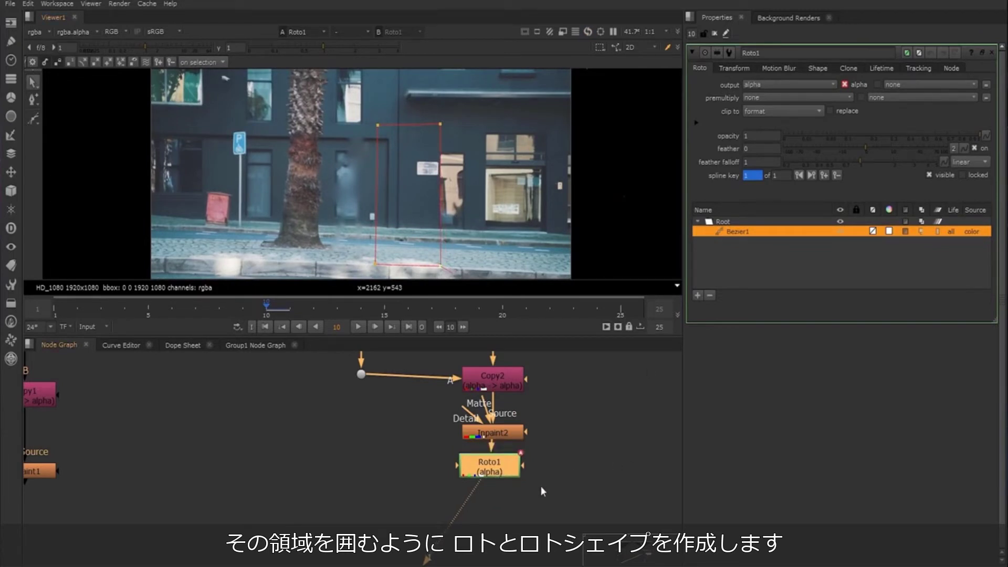
pyautogui.moveTo(540, 486); pyautogui.dragTo(537, 456, button='middle')
pyautogui.press('Tab')
pyautogui.write('pr')
pyautogui.click(455, 479)
# Step: Merge the premultiplied patch over the first branch's Inpaint1 clean plate with a Merge (over) node
pyautogui.press('m')
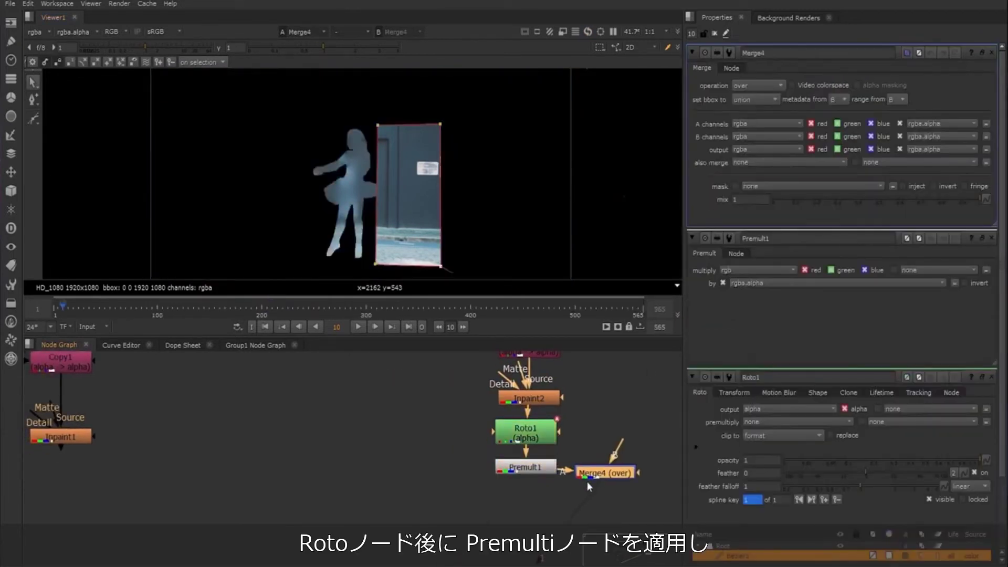
pyautogui.moveTo(586, 478); pyautogui.dragTo(345, 524)
pyautogui.moveTo(388, 479); pyautogui.dragTo(60, 436)
pyautogui.moveTo(365, 518); pyautogui.dragTo(395, 520)
pyautogui.click(462, 504)
# Step: Insert a Transform node between the Roto and Premult nodes and keep only its properties open
pyautogui.click(532, 434)
pyautogui.press('t')
pyautogui.click(991, 267)
pyautogui.click(991, 266)
pyautogui.click(991, 267)
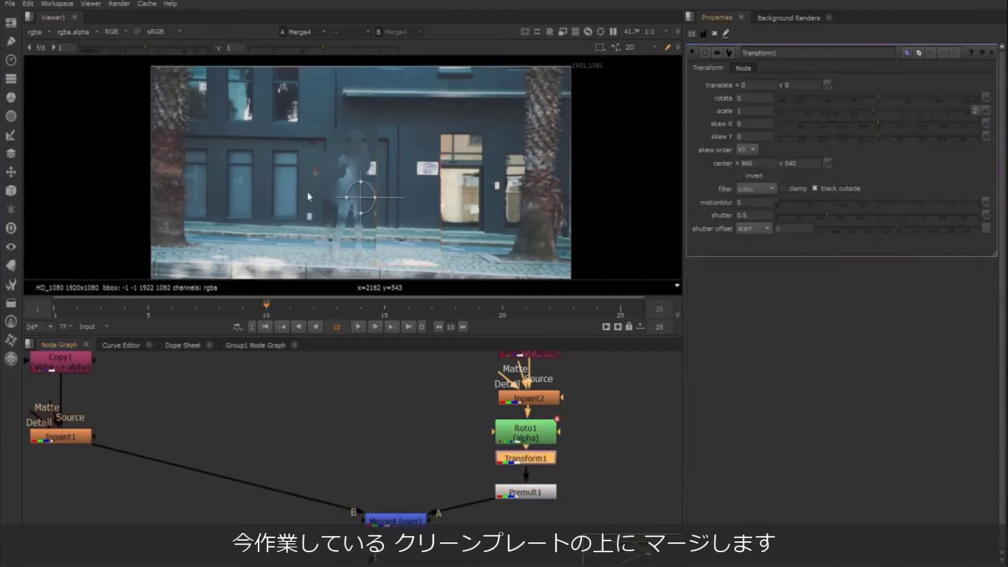
# Step: Place the Transform pivot at about 1130, 772 and shift the patch about -322 px in x and 8 px in y over the dancer's ghost
pyautogui.keyDown('ctrl'); pyautogui.moveTo(361, 197); pyautogui.dragTo(323, 140); pyautogui.keyUp('ctrl')
pyautogui.scroll(2, 372, 142)
pyautogui.moveTo(345, 139); pyautogui.dragTo(380, 136, button='middle')
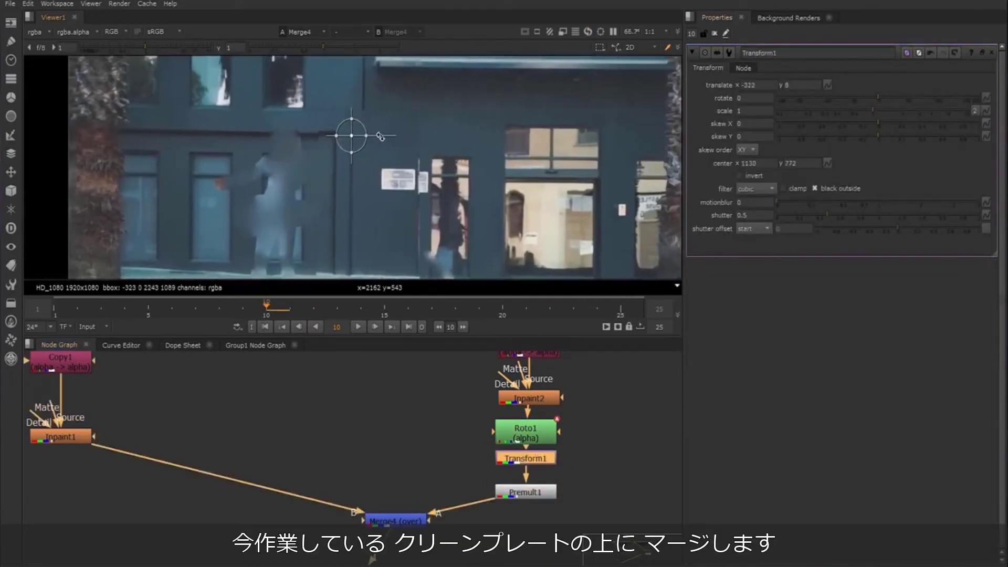
pyautogui.doubleClick(412, 519)
pyautogui.moveTo(980, 199); pyautogui.dragTo(878, 198)
pyautogui.moveTo(351, 135); pyautogui.dragTo(361, 137)
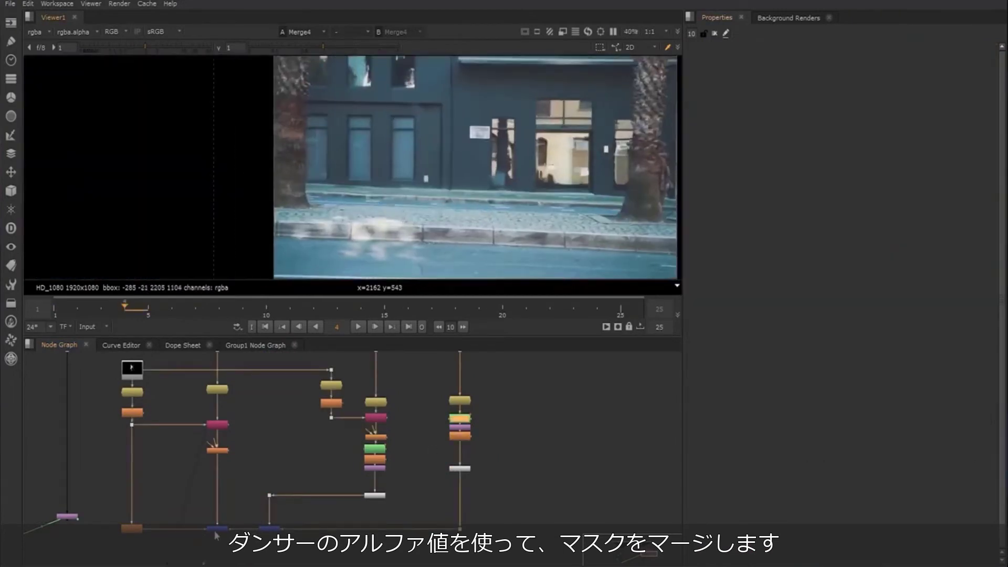
# Step: Toggle the final Merge node off and on to compare the plate with and without the detail patches
pyautogui.click(216, 530)
pyautogui.press('d')
pyautogui.press('d')
pyautogui.press('d')
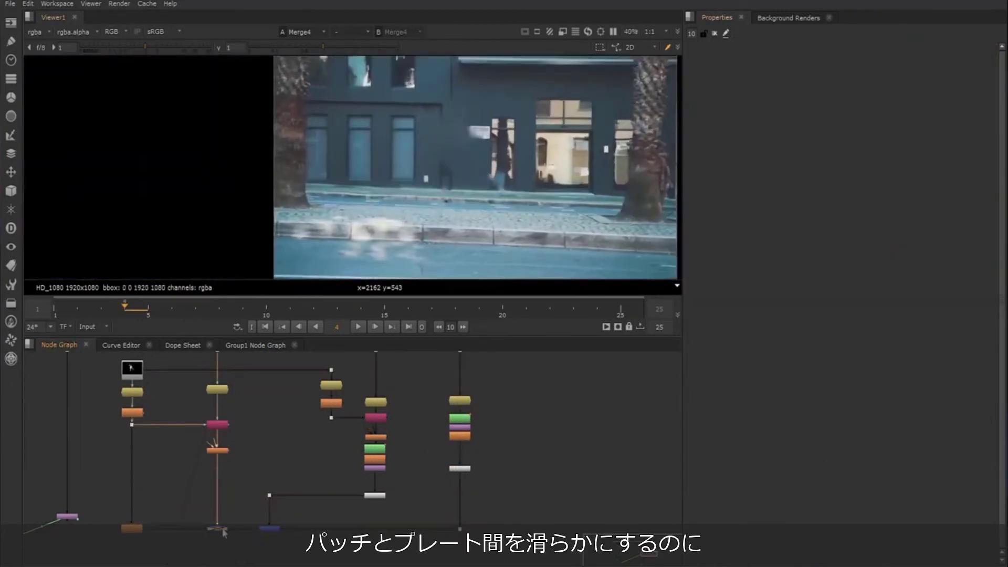
pyautogui.press('d')
# Step: Add a Crop node at the format size below the final Merge to trim the bounding box, and view its output
pyautogui.moveTo(521, 177); pyautogui.dragTo(471, 174, button='middle')
pyautogui.scroll(-3, 488, 174)
pyautogui.moveTo(211, 565); pyautogui.dragTo(265, 483, button='middle')
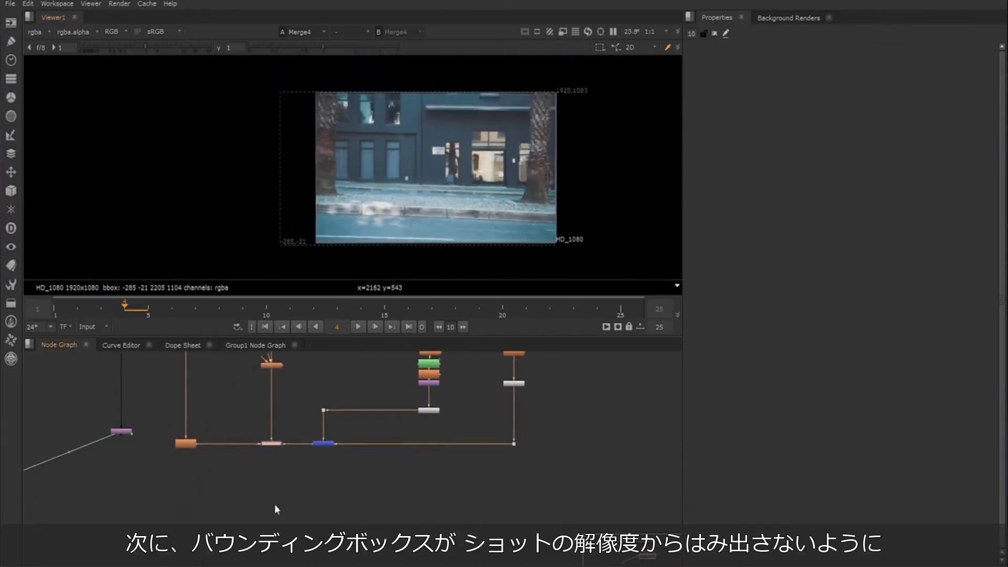
pyautogui.scroll(2, 291, 476)
pyautogui.press('Tab')
pyautogui.write('cr')
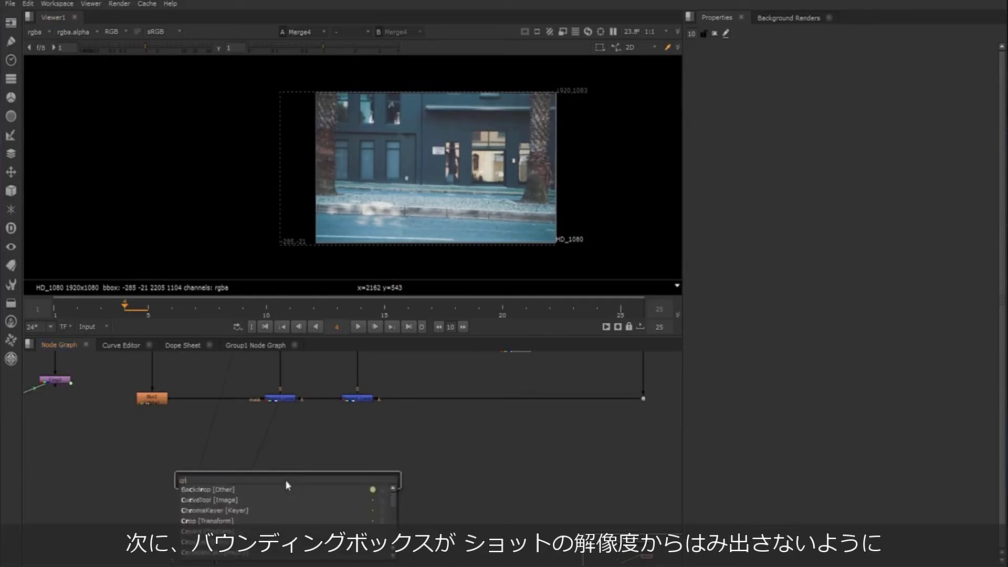
pyautogui.write('op')
pyautogui.press('Return')
pyautogui.moveTo(281, 424); pyautogui.dragTo(280, 400)
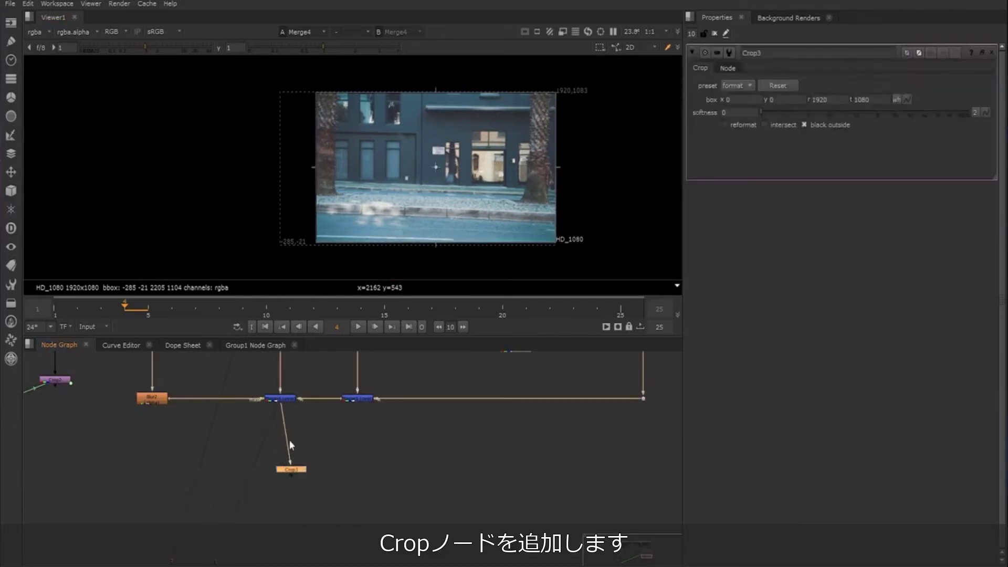
pyautogui.moveTo(296, 471); pyautogui.dragTo(283, 464)
pyautogui.press('1')
pyautogui.click(283, 471)
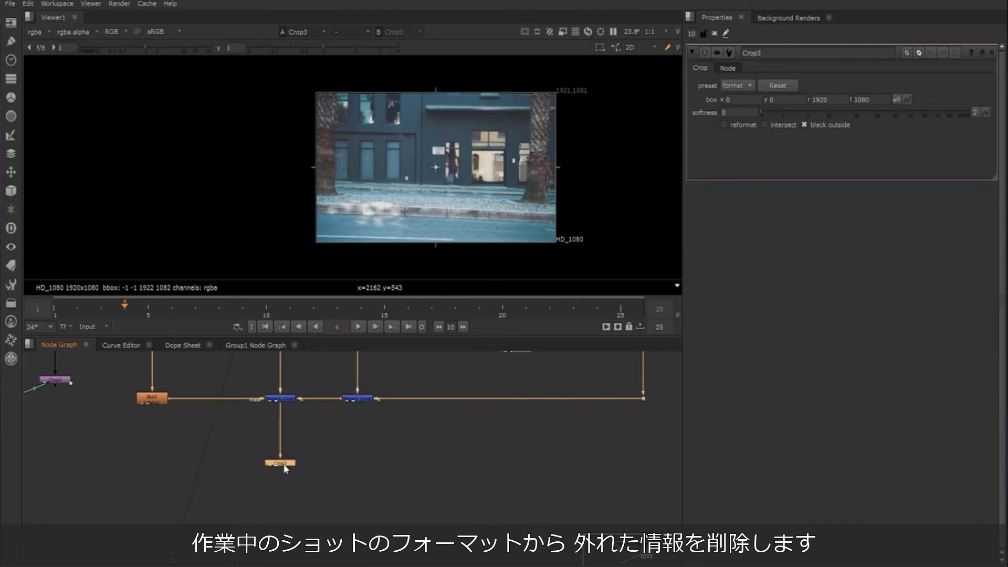
pyautogui.click(714, 34)
# Step: Group the two patch branches in a backdrop labelled "details"
pyautogui.scroll(-3, 583, 373)
pyautogui.moveTo(583, 373); pyautogui.dragTo(439, 509, button='middle')
pyautogui.moveTo(511, 353); pyautogui.dragTo(293, 554)
pyautogui.moveTo(372, 411); pyautogui.dragTo(362, 472, button='middle')
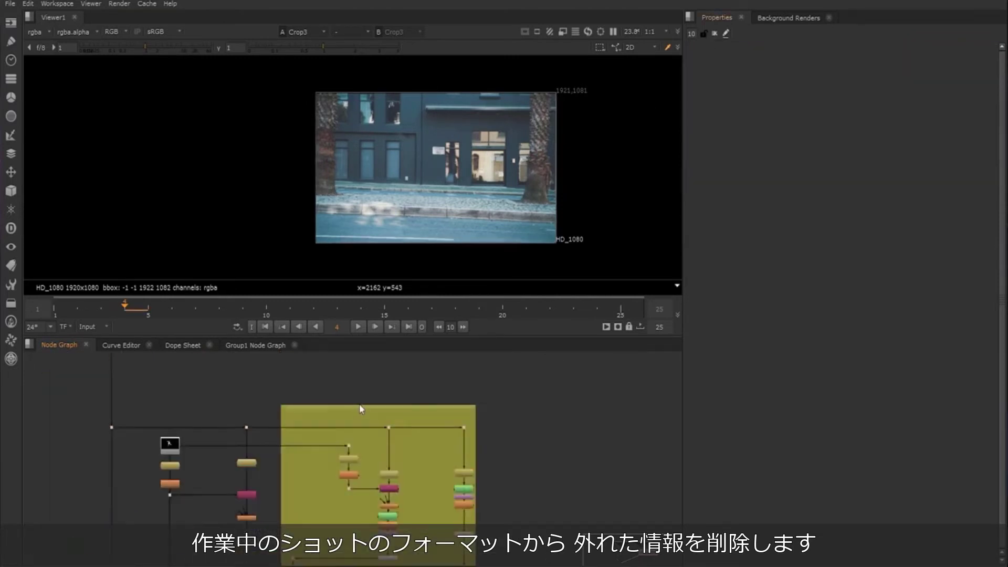
pyautogui.doubleClick(360, 409)
pyautogui.click(745, 89)
pyautogui.write('details')
# Step: Group the dancer matte and first inpaint nodes in a backdrop labelled "remove dancer" and close the open properties
pyautogui.moveTo(257, 406); pyautogui.dragTo(153, 530)
pyautogui.doubleClick(234, 400)
pyautogui.click(745, 90)
pyautogui.write('remove details')
pyautogui.click(714, 33)
pyautogui.scroll(-3, 526, 525)
pyautogui.moveTo(526, 525); pyautogui.dragTo(568, 451, button='middle')
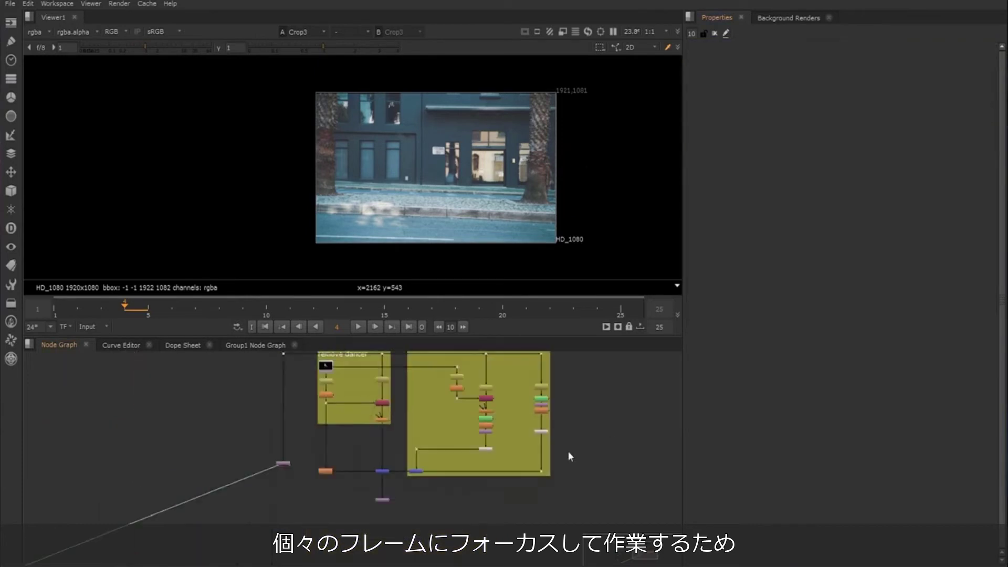
# Step: Insert a FrameRange node set to 1-1 between the final Merge and the Crop, and go to frame 1
pyautogui.scroll(6, 386, 517)
pyautogui.press('Tab')
pyautogui.write('frame')
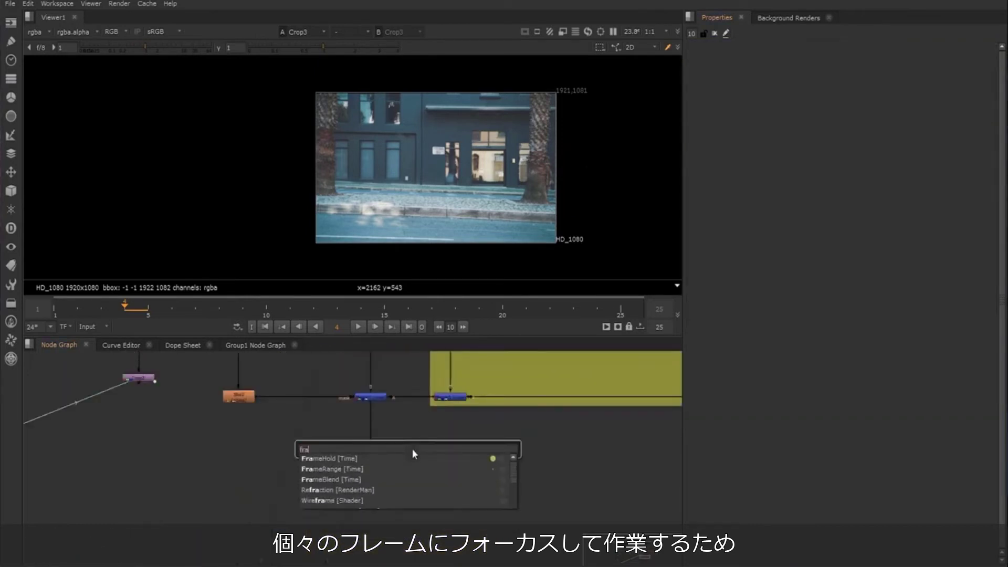
pyautogui.press('Down')
pyautogui.press('Down')
pyautogui.press('Return')
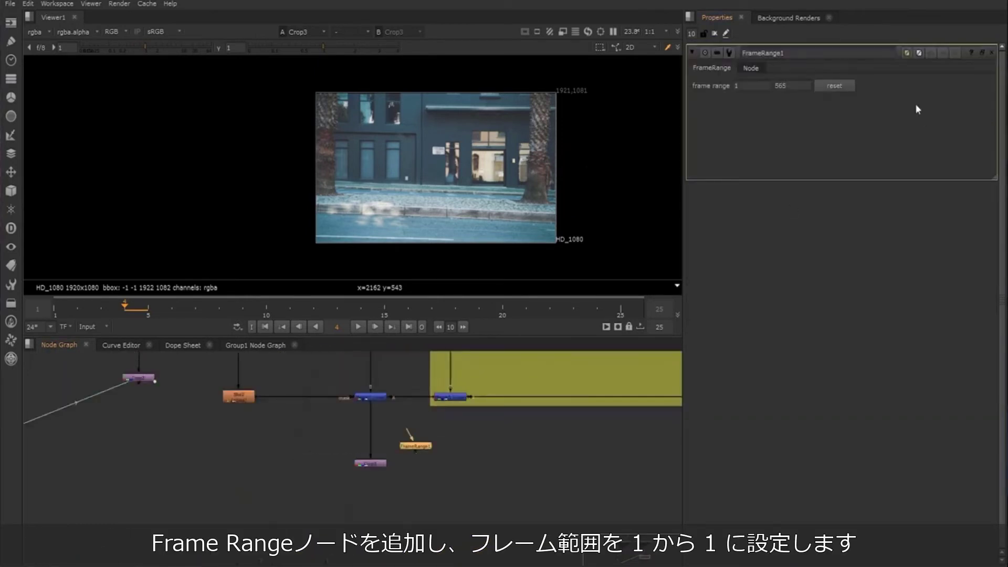
pyautogui.doubleClick(782, 85)
pyautogui.write('1')
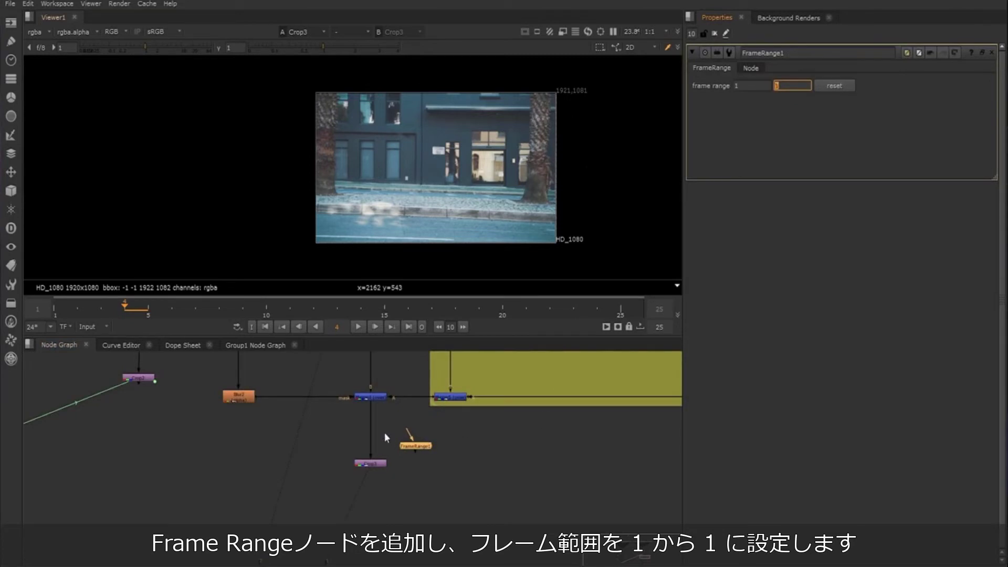
pyautogui.moveTo(416, 446); pyautogui.dragTo(370, 430)
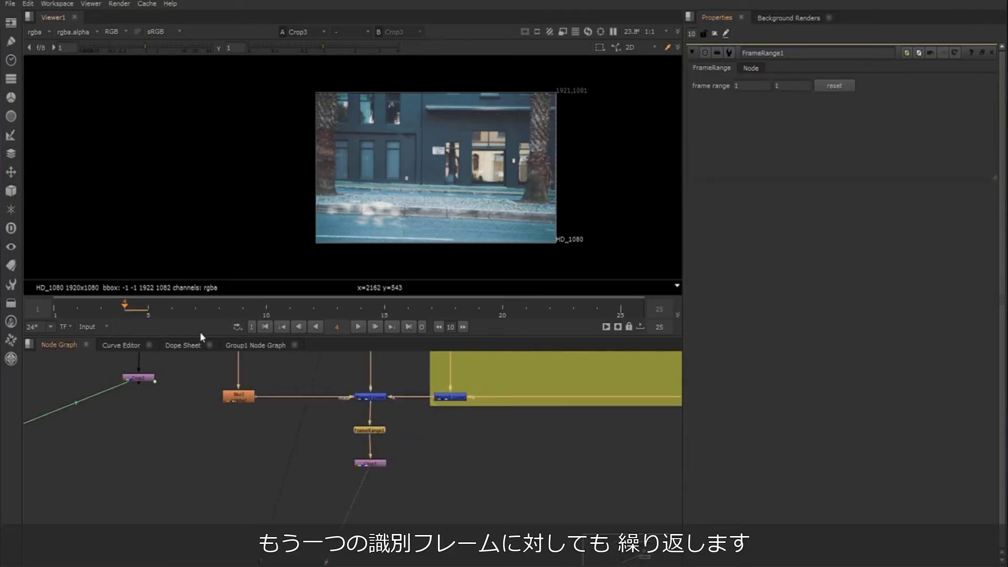
pyautogui.click(62, 311)
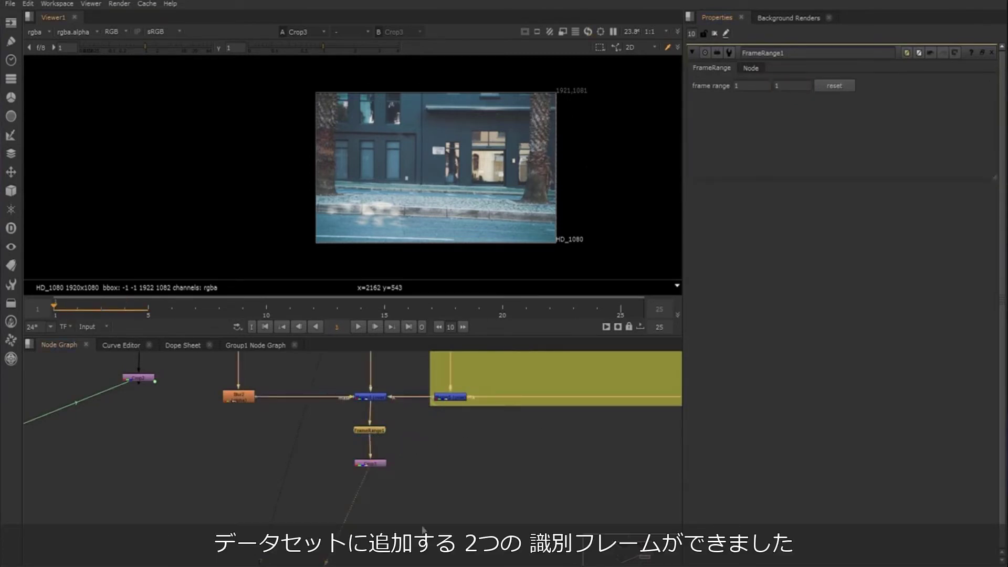
# Step: Add an AppendClip node near the two identity frame Read nodes
pyautogui.moveTo(377, 496); pyautogui.dragTo(387, 467, button='middle')
pyautogui.scroll(2, 376, 457)
pyautogui.click(385, 429)
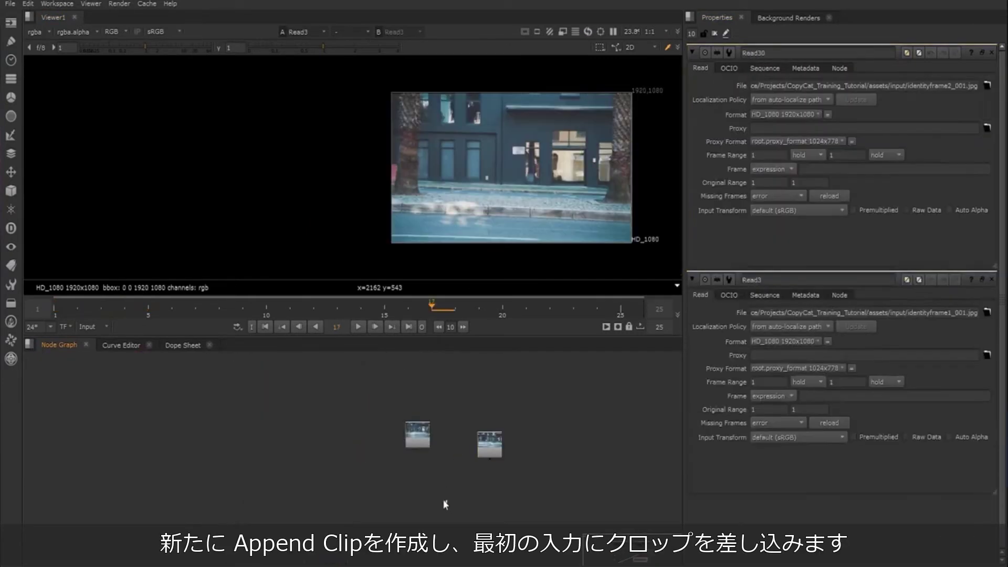
pyautogui.press('Tab')
pyautogui.write('a')
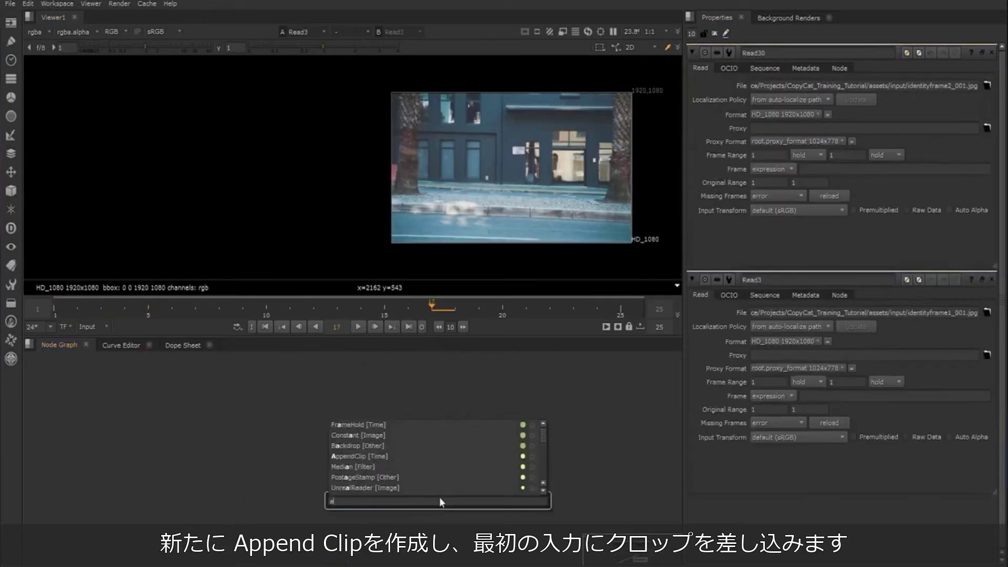
pyautogui.write('ppendClip [Time')
pyautogui.press('Return')
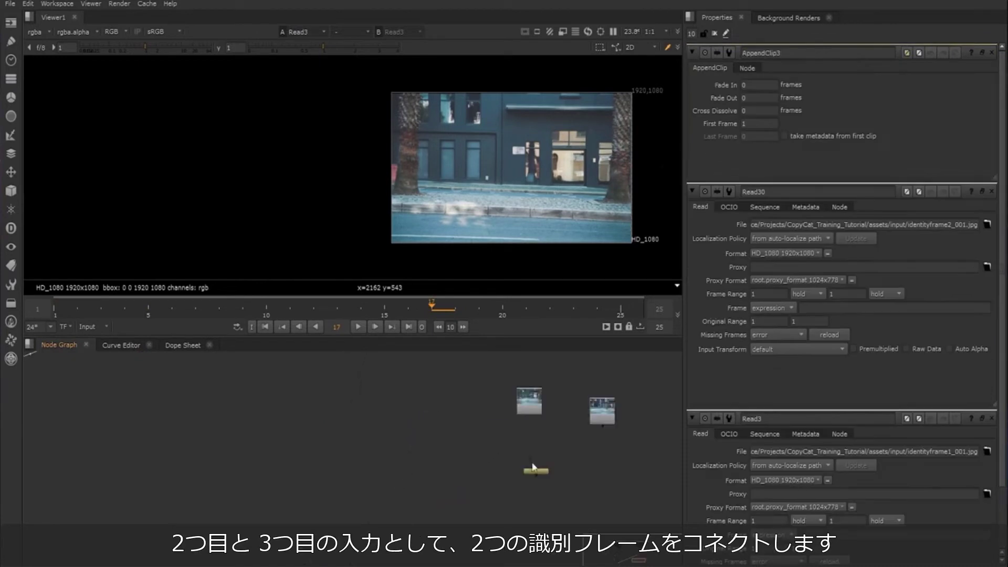
# Step: Connect the AppendClip's first input to the cropped input footage and its second and third inputs to the two identity frames
pyautogui.moveTo(533, 466); pyautogui.dragTo(439, 338)
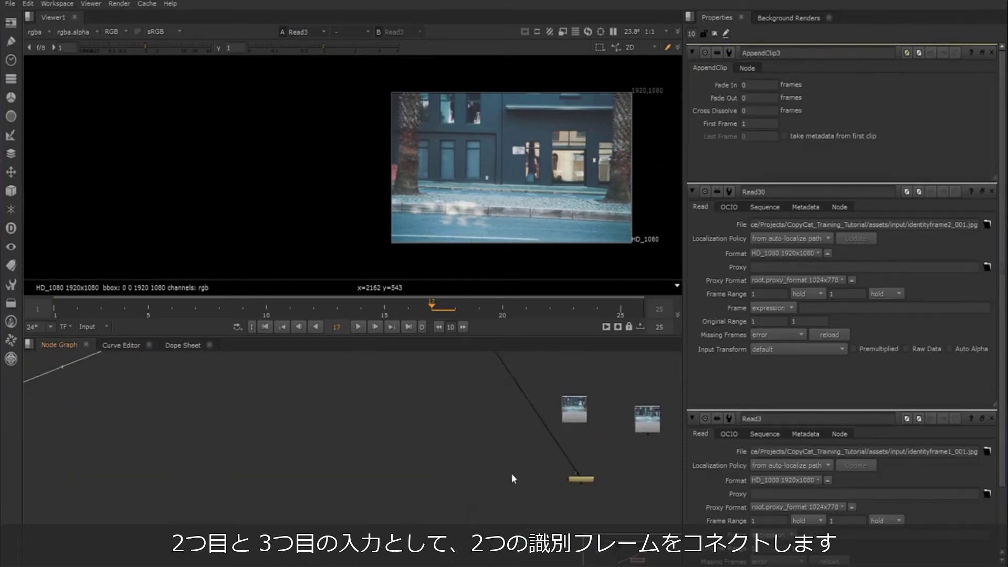
pyautogui.moveTo(580, 479); pyautogui.dragTo(545, 420)
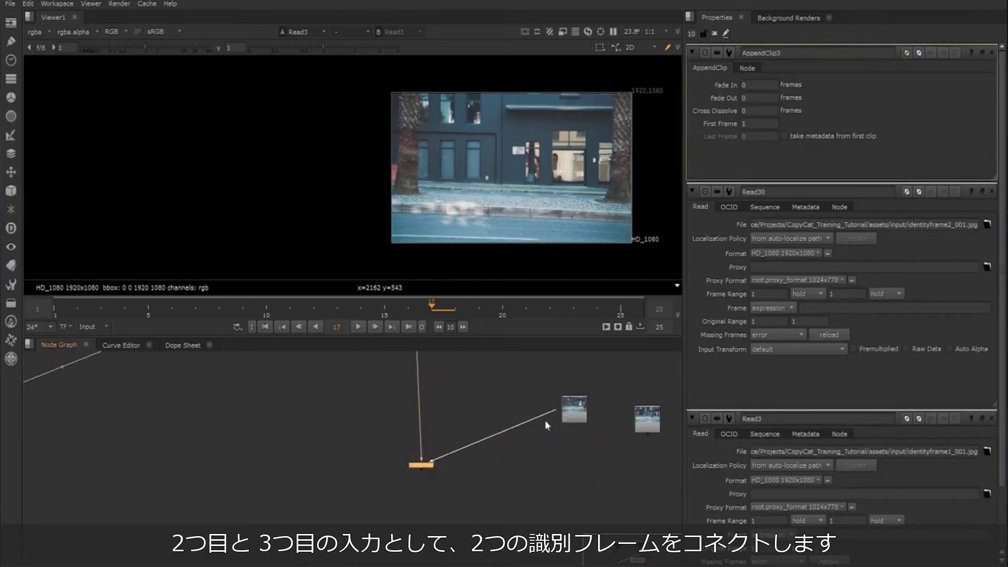
pyautogui.moveTo(407, 465); pyautogui.dragTo(649, 429)
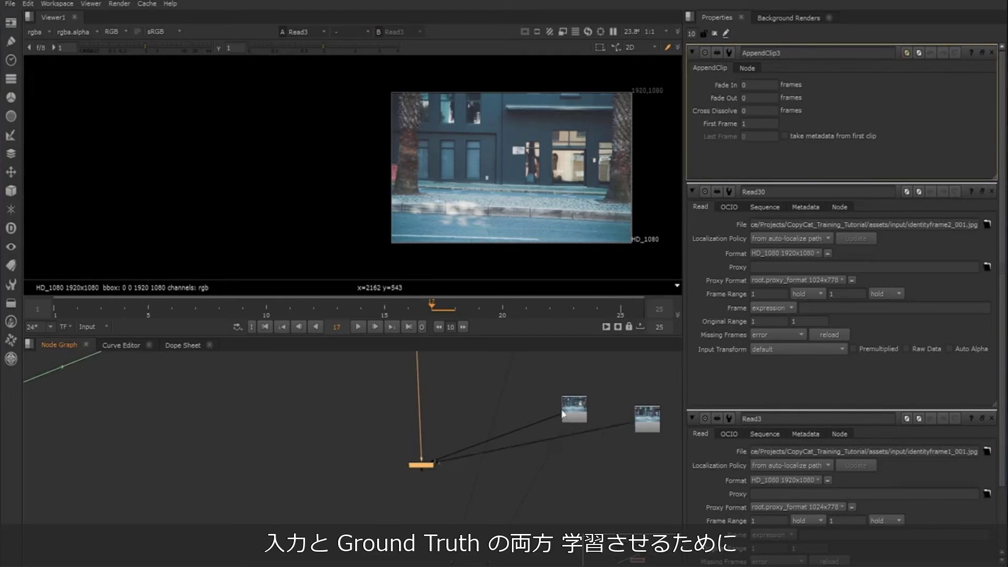
pyautogui.moveTo(562, 414)
pyautogui.mouseDown()
pyautogui.moveTo(511, 401)
pyautogui.moveTo(560, 417)
pyautogui.moveTo(556, 397)
pyautogui.mouseUp()
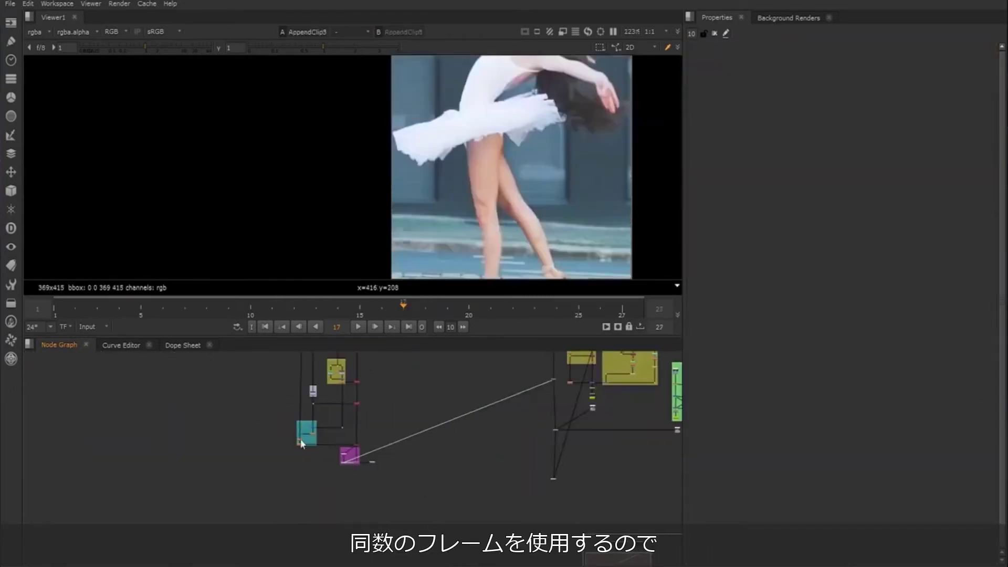
# Step: Create two black Constant nodes side by side below the ground truth crop as its identity frames
pyautogui.scroll(10, 392, 442)
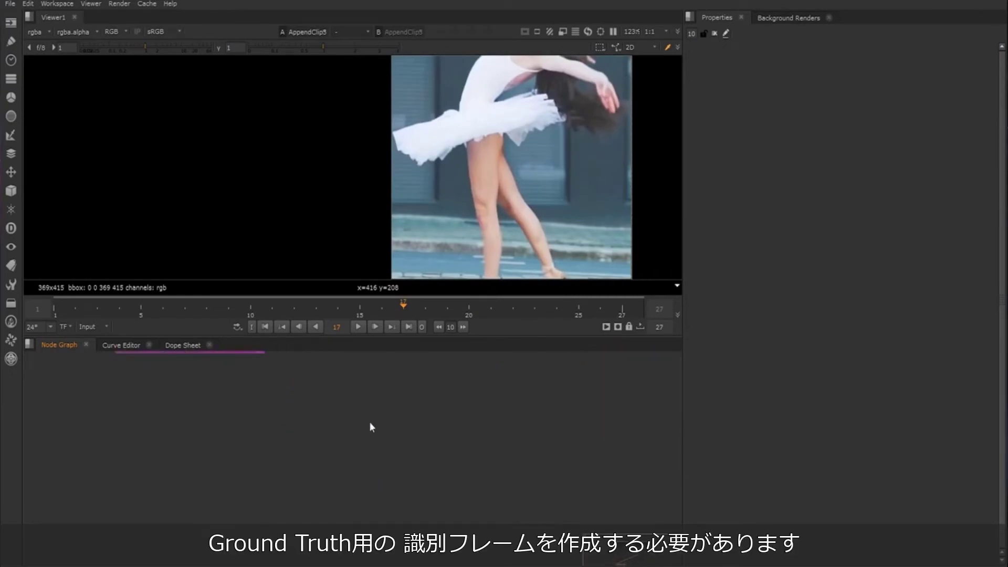
pyautogui.scroll(-10, 362, 462)
pyautogui.press('Tab')
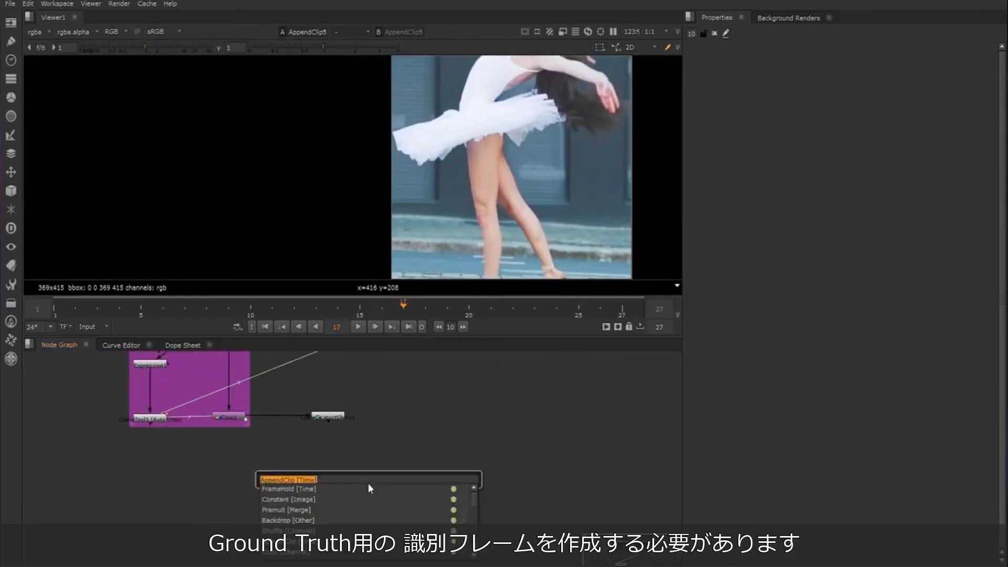
pyautogui.write('const')
pyautogui.press('Return')
pyautogui.click(440, 468)
pyautogui.press('Tab')
pyautogui.press('Return')
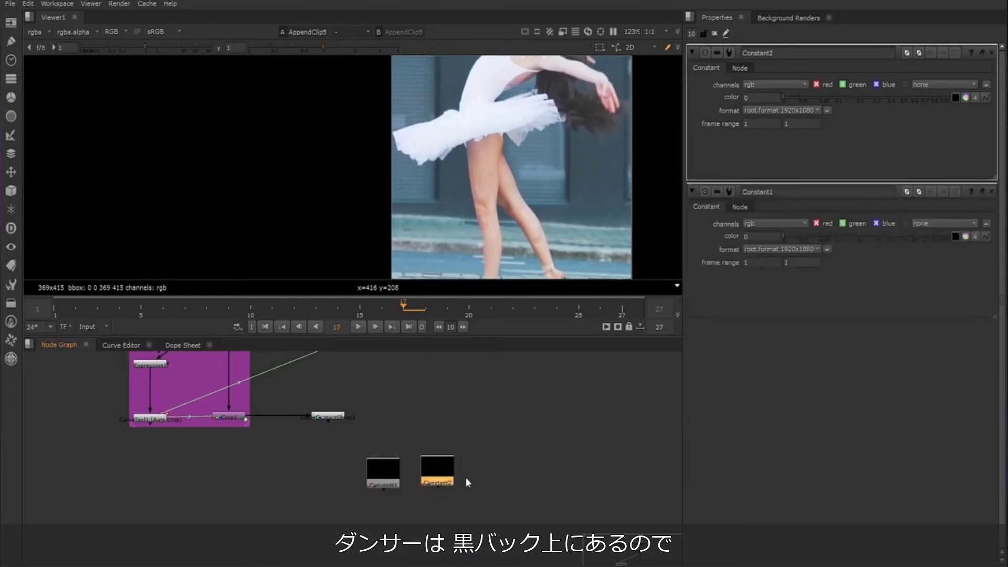
pyautogui.moveTo(441, 470); pyautogui.dragTo(445, 472)
pyautogui.click(479, 476)
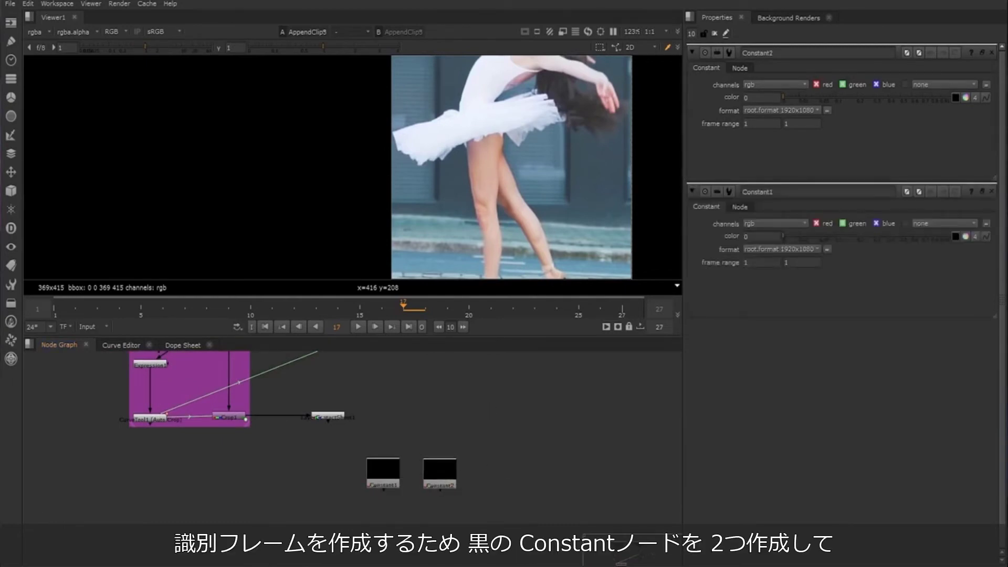
# Step: Add another AppendClip node beside the two Constant nodes
pyautogui.scroll(2, 306, 450)
pyautogui.moveTo(306, 450); pyautogui.dragTo(222, 479, button='middle')
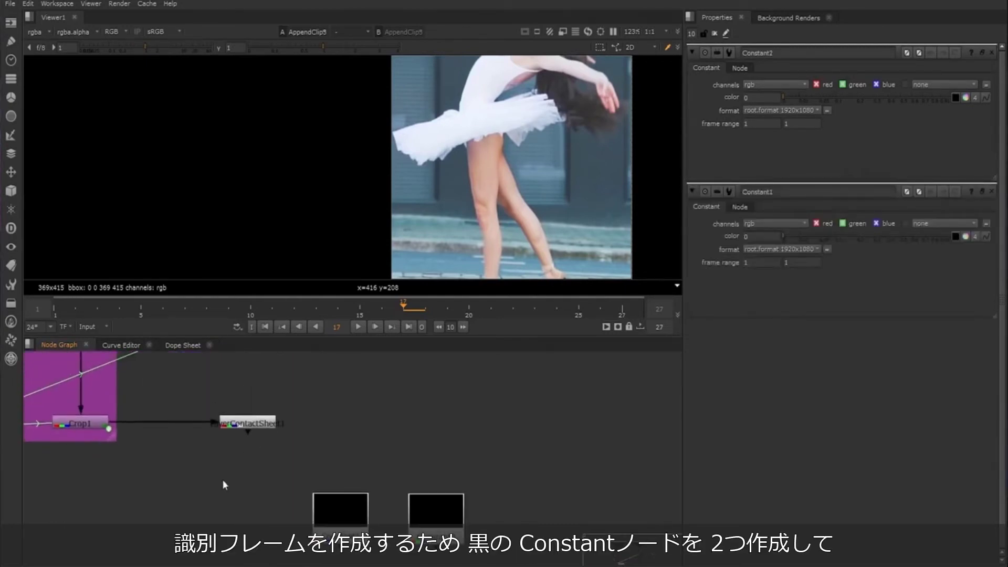
pyautogui.press('Tab')
pyautogui.write('app')
pyautogui.press('Return')
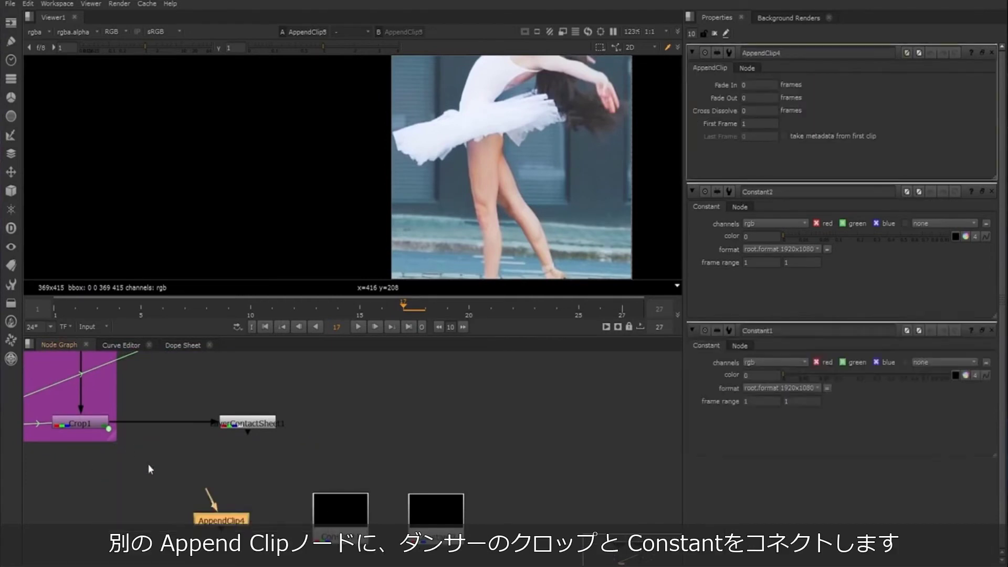
# Step: Connect the new AppendClip's inputs to Crop1, Constant1 and Constant2, in that order
pyautogui.moveTo(203, 489); pyautogui.dragTo(94, 432)
pyautogui.moveTo(192, 519); pyautogui.dragTo(326, 512)
pyautogui.moveTo(192, 520); pyautogui.dragTo(417, 525)
pyautogui.moveTo(204, 542); pyautogui.dragTo(242, 440, button='middle')
# Step: Move the AppendClip and the Constant nodes apart to make room in the ground truth branch
pyautogui.moveTo(273, 417); pyautogui.dragTo(133, 464)
pyautogui.moveTo(374, 396); pyautogui.dragTo(258, 502, button='middle')
pyautogui.moveTo(257, 501); pyautogui.dragTo(234, 459)
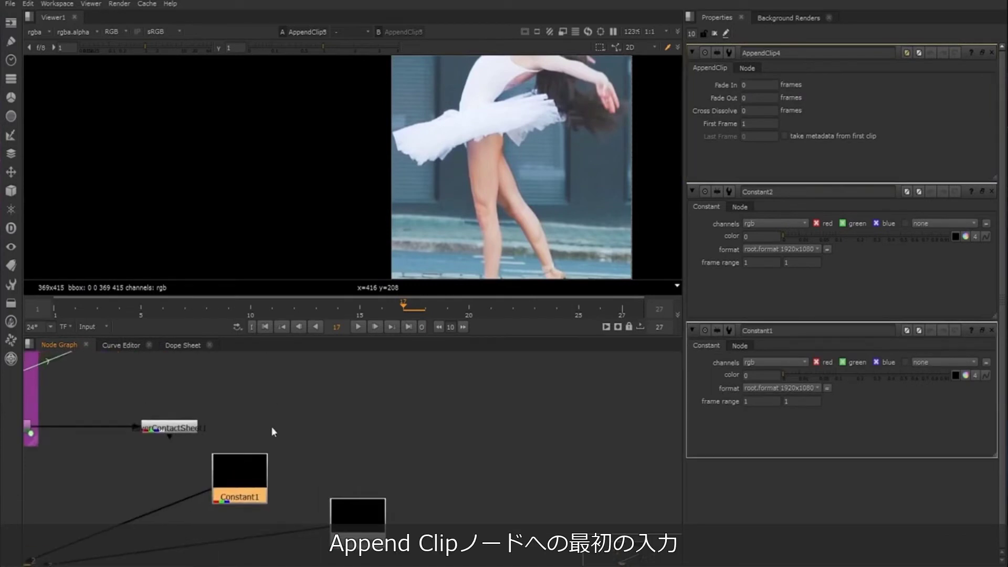
pyautogui.scroll(-5, 323, 400)
pyautogui.moveTo(417, 411); pyautogui.dragTo(235, 494)
pyautogui.click(254, 508)
pyautogui.moveTo(330, 474); pyautogui.dragTo(354, 464)
pyautogui.moveTo(326, 362); pyautogui.dragTo(280, 519, button='middle')
pyautogui.scroll(-5, 278, 520)
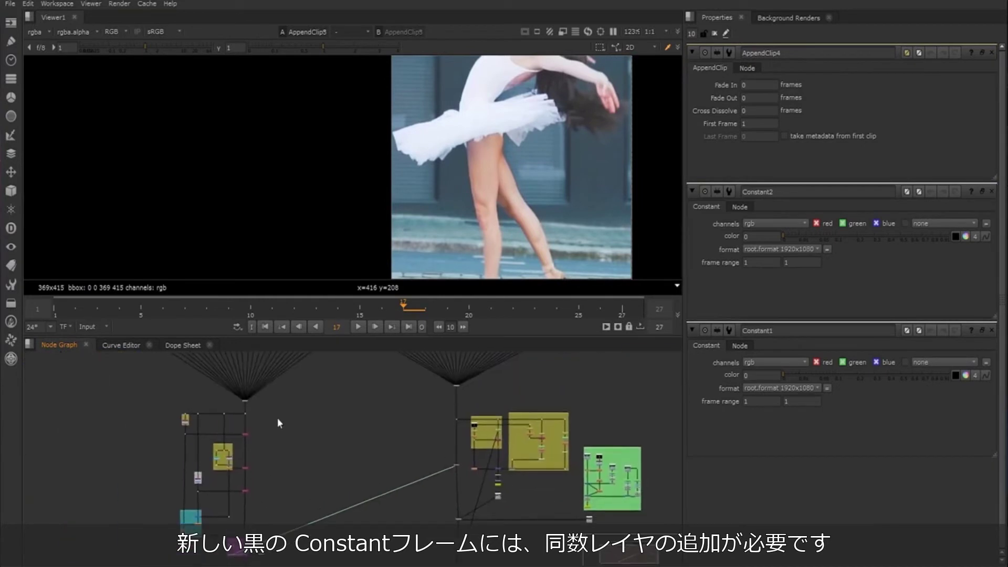
# Step: Place the chain of dancer-layer Shuffle nodes below the second Constant in the ground truth branch, ahead of the AppendClip
pyautogui.moveTo(274, 423); pyautogui.dragTo(237, 516)
pyautogui.moveTo(277, 489); pyautogui.dragTo(296, 362, button='middle')
pyautogui.scroll(5, 295, 428)
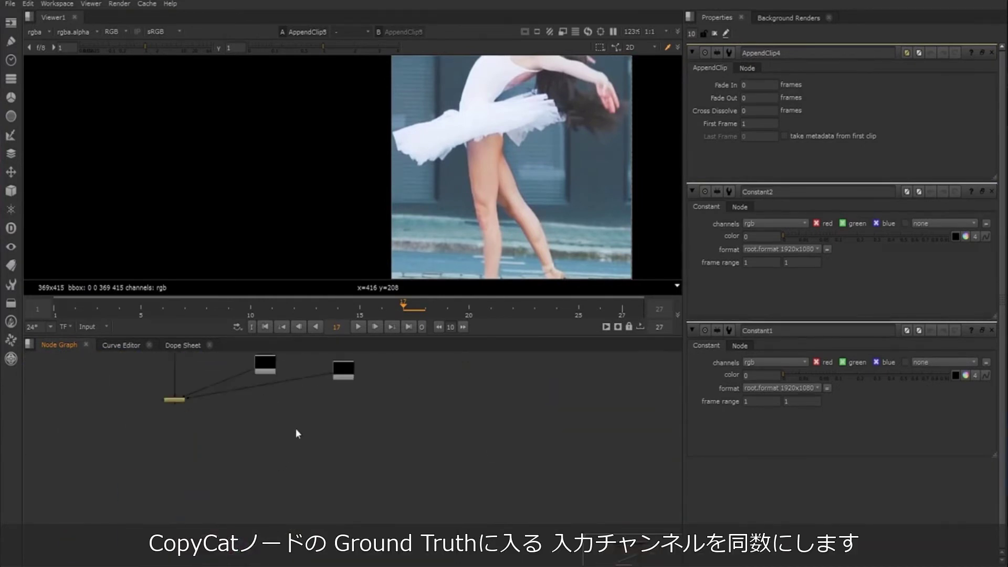
pyautogui.scroll(-4, 315, 436)
pyautogui.moveTo(311, 442); pyautogui.dragTo(310, 478)
pyautogui.moveTo(310, 478); pyautogui.dragTo(324, 398, button='middle')
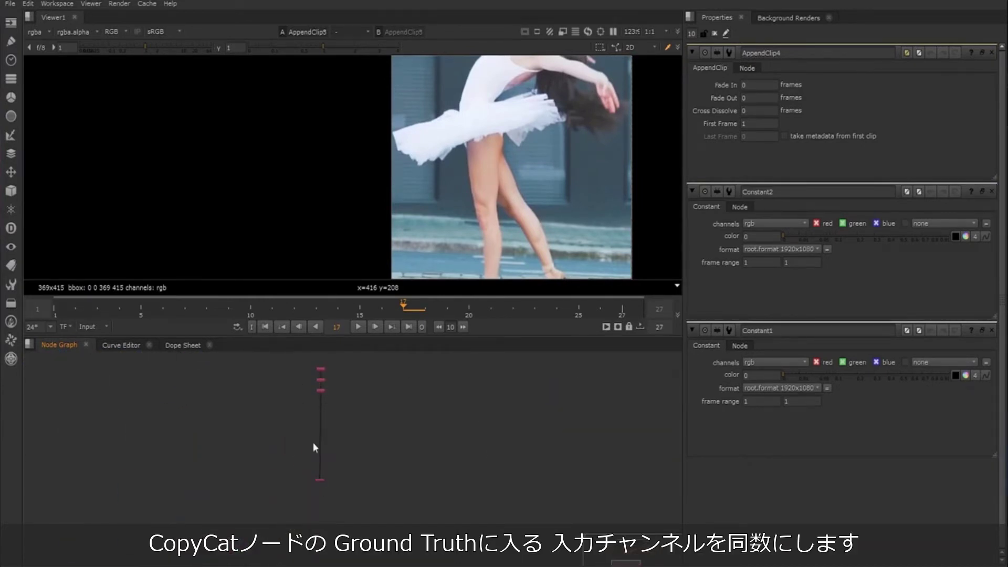
pyautogui.moveTo(316, 480); pyautogui.dragTo(335, 362)
pyautogui.scroll(4, 286, 474)
pyautogui.moveTo(312, 375); pyautogui.dragTo(280, 547, button='middle')
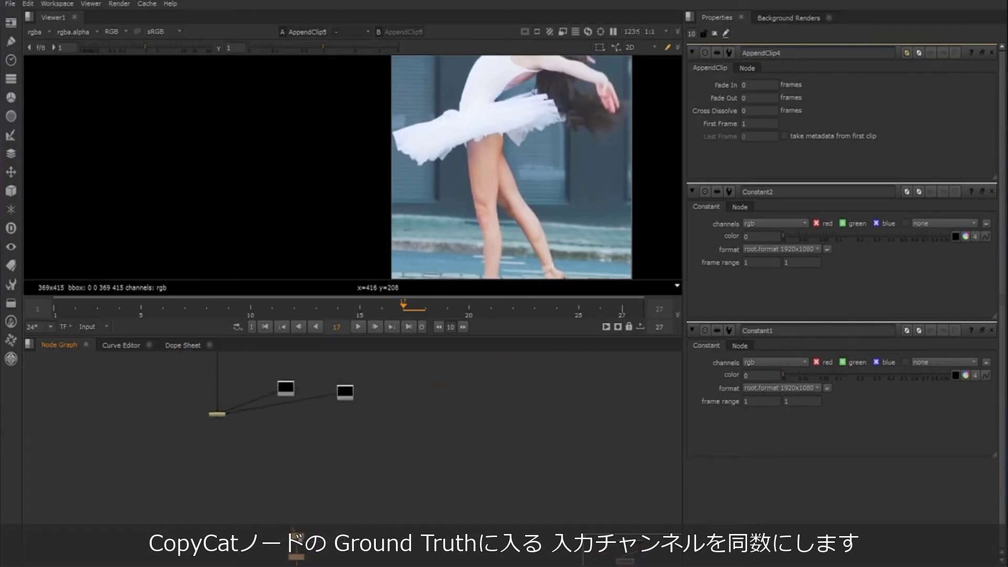
pyautogui.moveTo(297, 540); pyautogui.dragTo(347, 417)
# Step: Paste a copy of the Shuffle chain below the first Constant, move the AppendClip down, and view the Shuffle output
pyautogui.hotkey('ctrl', 'c')
pyautogui.moveTo(284, 393); pyautogui.dragTo(287, 377)
pyautogui.hotkey('ctrl', 'v')
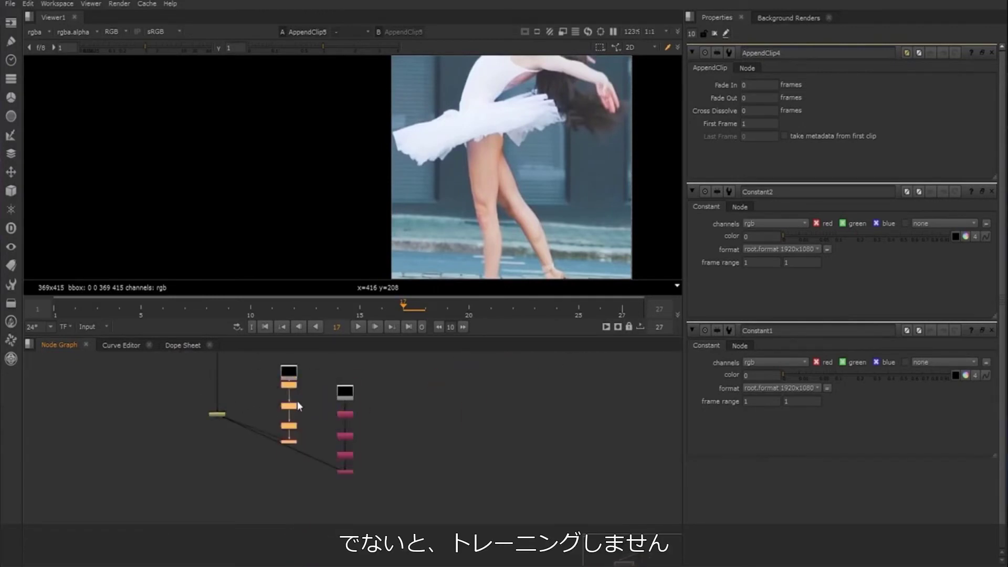
pyautogui.moveTo(219, 415); pyautogui.dragTo(228, 480)
pyautogui.press('1')
# Step: Add a Remove node and connect its input to the AppendClip of the input branch
pyautogui.press('Tab')
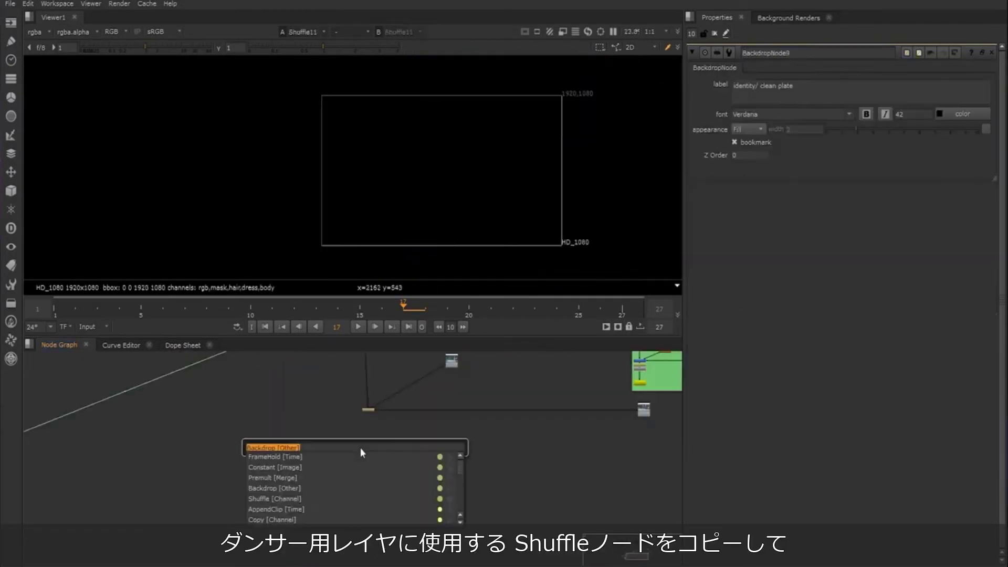
pyautogui.write('re')
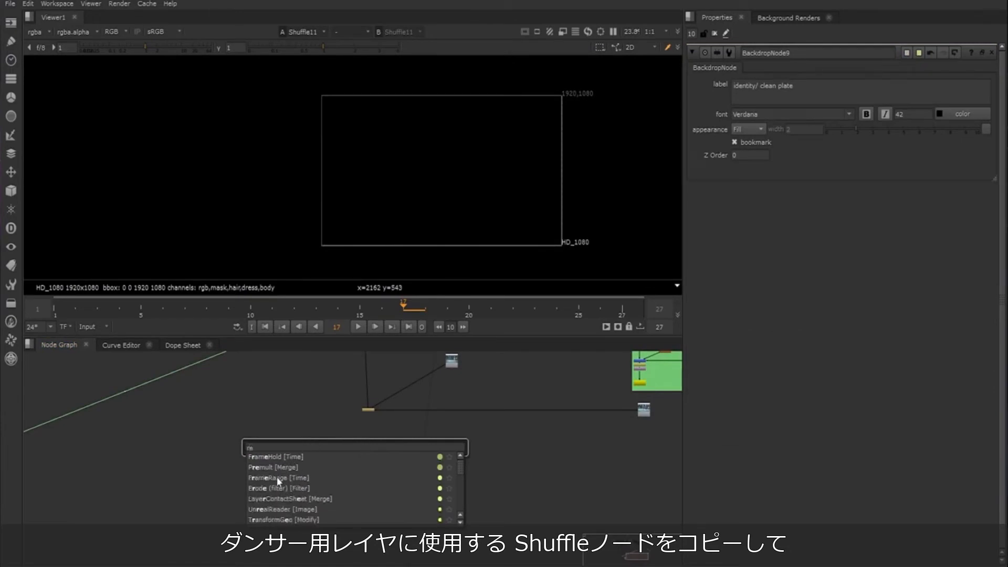
pyautogui.write('mo')
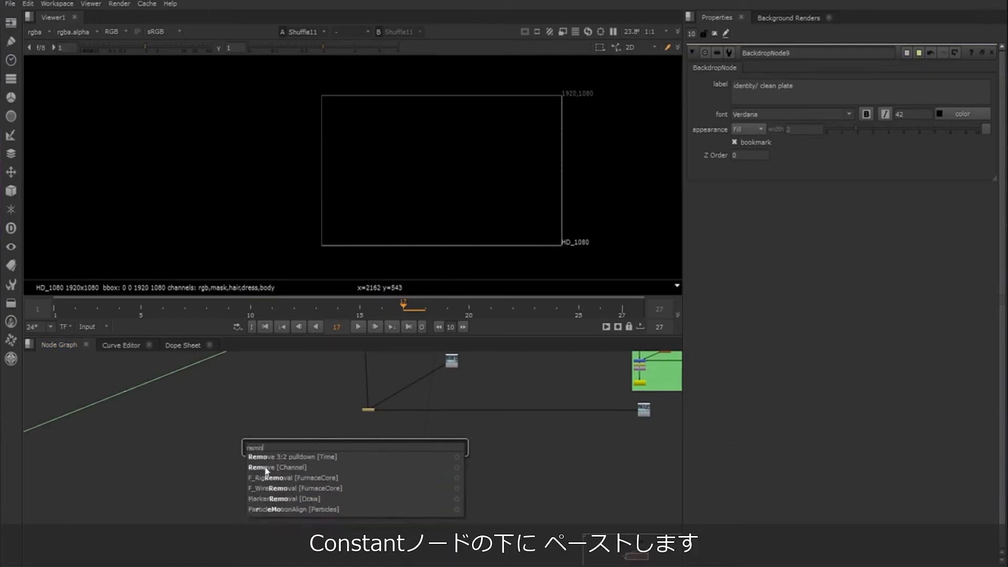
pyautogui.click(268, 468)
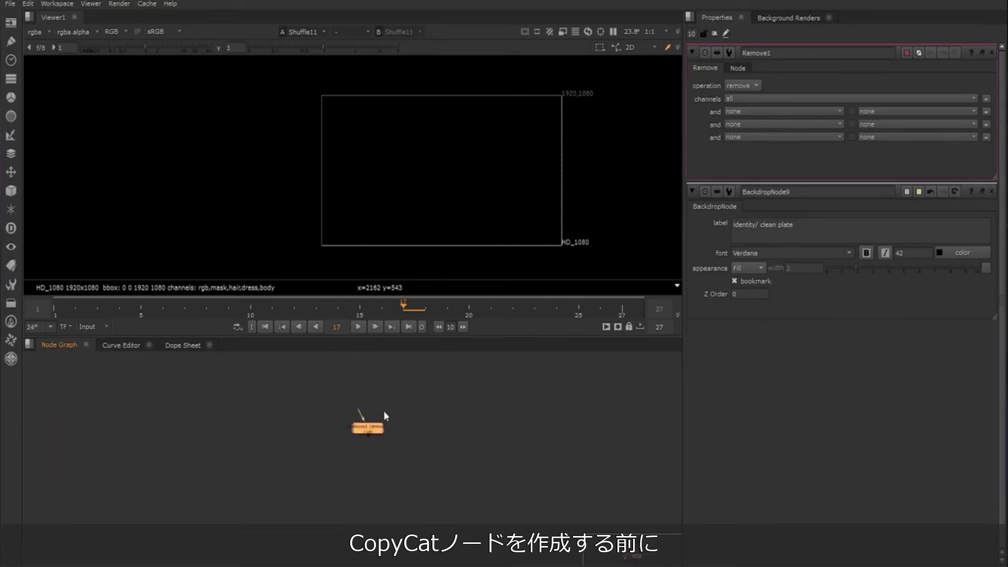
pyautogui.moveTo(359, 415); pyautogui.dragTo(386, 367)
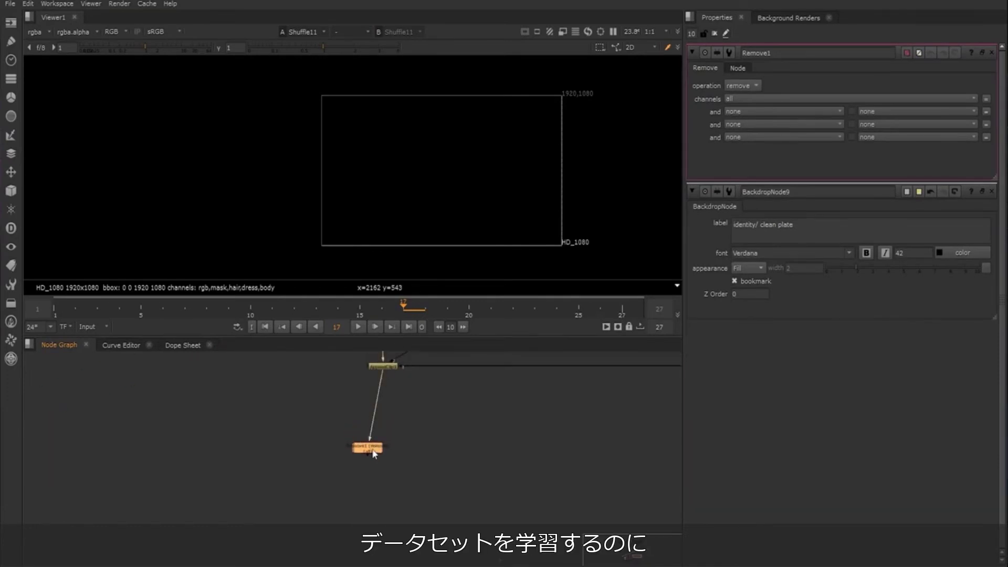
# Step: Set the Remove node to keep only the rgb channels, align it under the AppendClip, and view its output
pyautogui.click(744, 86)
pyautogui.click(745, 95)
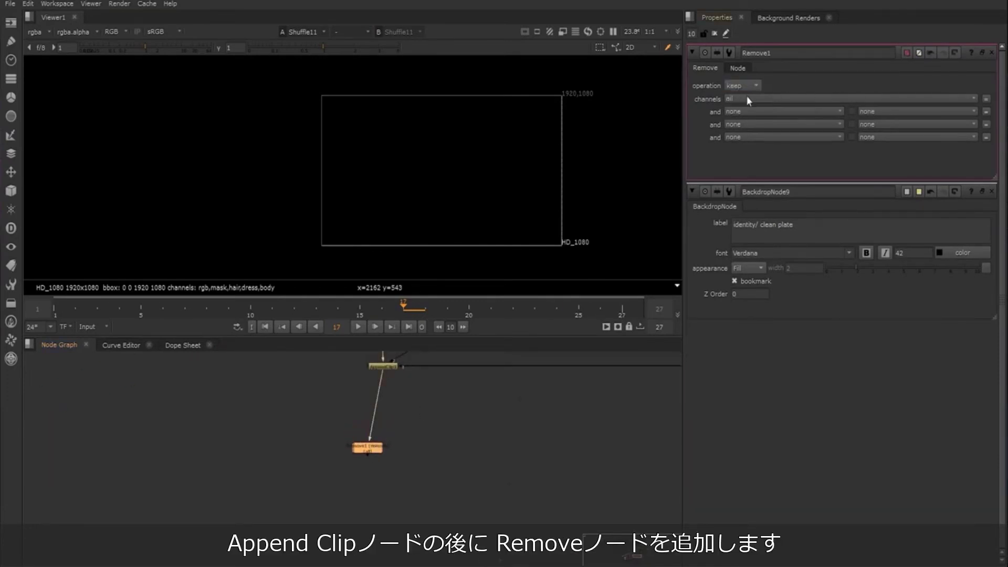
pyautogui.click(758, 98)
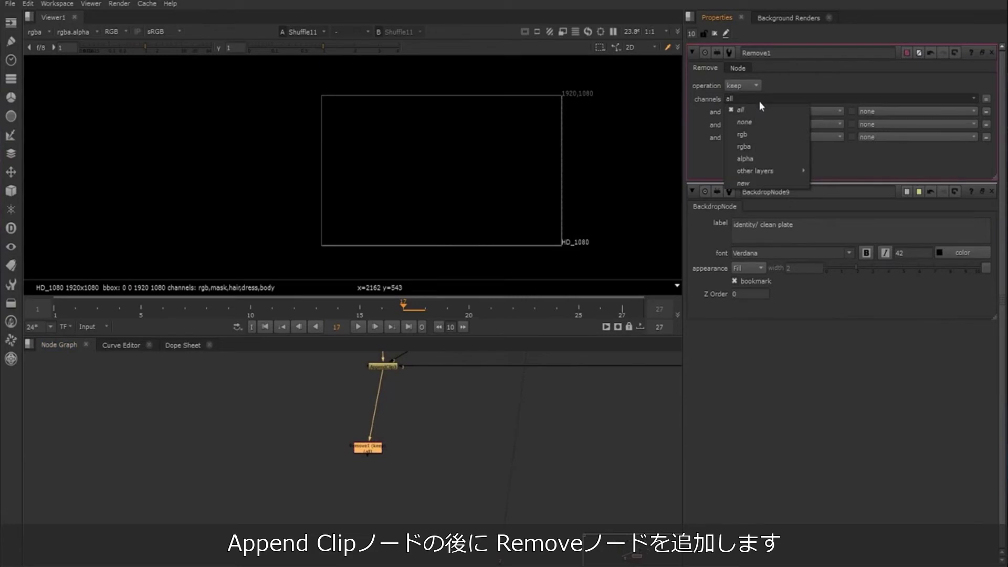
pyautogui.click(753, 135)
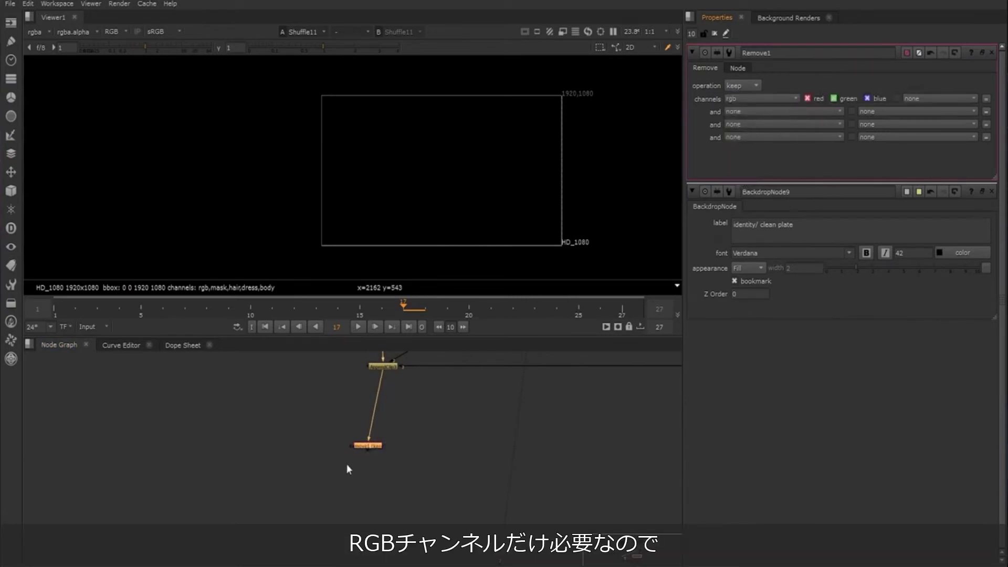
pyautogui.moveTo(367, 446); pyautogui.dragTo(382, 433)
pyautogui.press('1')
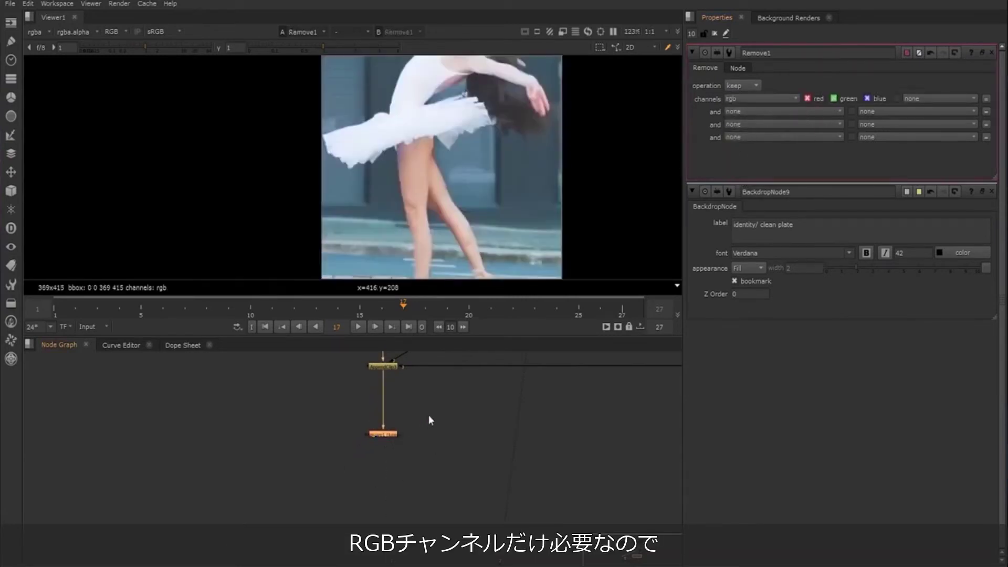
# Step: Add a Merge node between the two branches and connect its inputs to the input and ground truth sequences
pyautogui.scroll(-2, 429, 415)
pyautogui.scroll(-4, 389, 474)
pyautogui.moveTo(389, 474); pyautogui.dragTo(439, 408, button='middle')
pyautogui.moveTo(351, 487); pyautogui.dragTo(397, 462, button='middle')
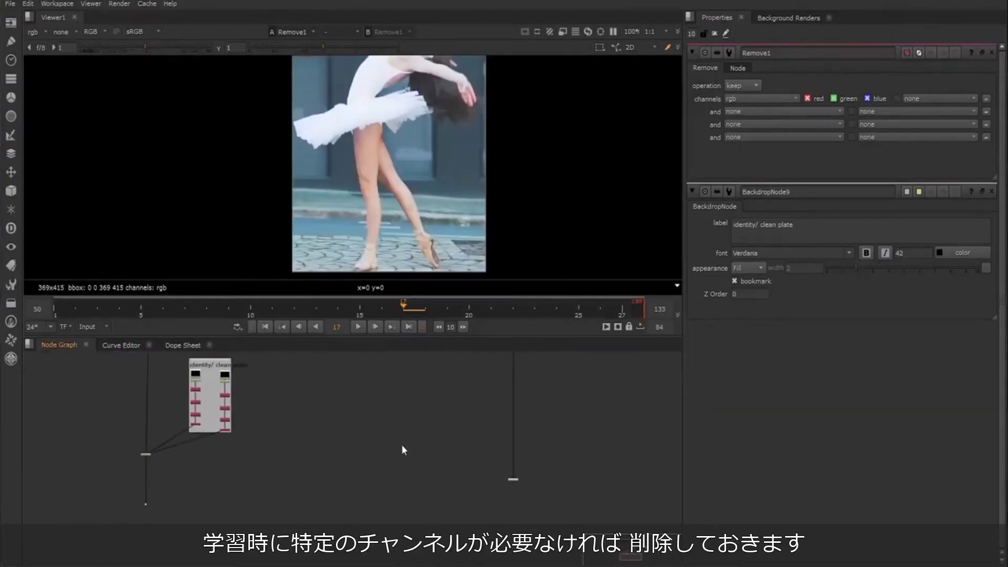
pyautogui.press('Tab')
pyautogui.write('merge')
pyautogui.press('Return')
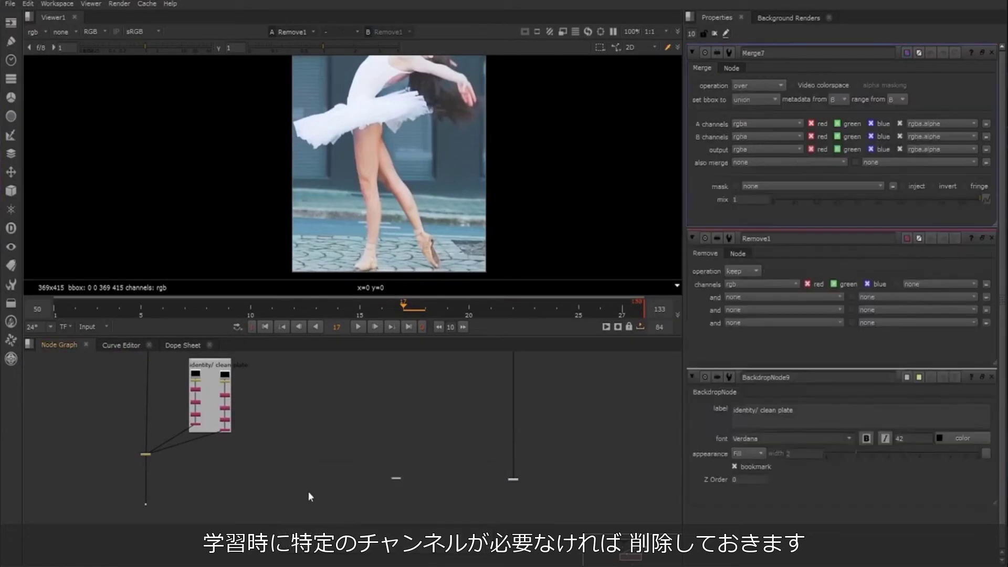
pyautogui.scroll(2, 308, 492)
pyautogui.moveTo(190, 474); pyautogui.dragTo(55, 440)
pyautogui.moveTo(444, 434); pyautogui.dragTo(411, 465, button='middle')
pyautogui.scroll(-3, 355, 479)
pyautogui.scroll(1, 393, 451)
pyautogui.scroll(2, 385, 462)
pyautogui.moveTo(341, 481); pyautogui.dragTo(528, 415)
pyautogui.moveTo(362, 551); pyautogui.dragTo(394, 436, button='middle')
pyautogui.scroll(3, 420, 447)
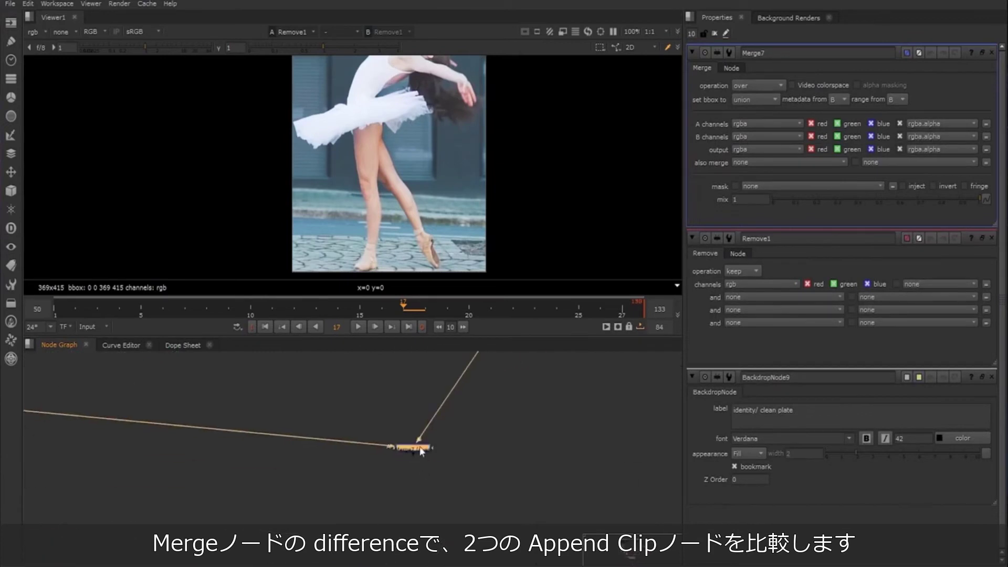
# Step: Set the Merge operation to difference and play its output to compare the two sequences
pyautogui.click(759, 86)
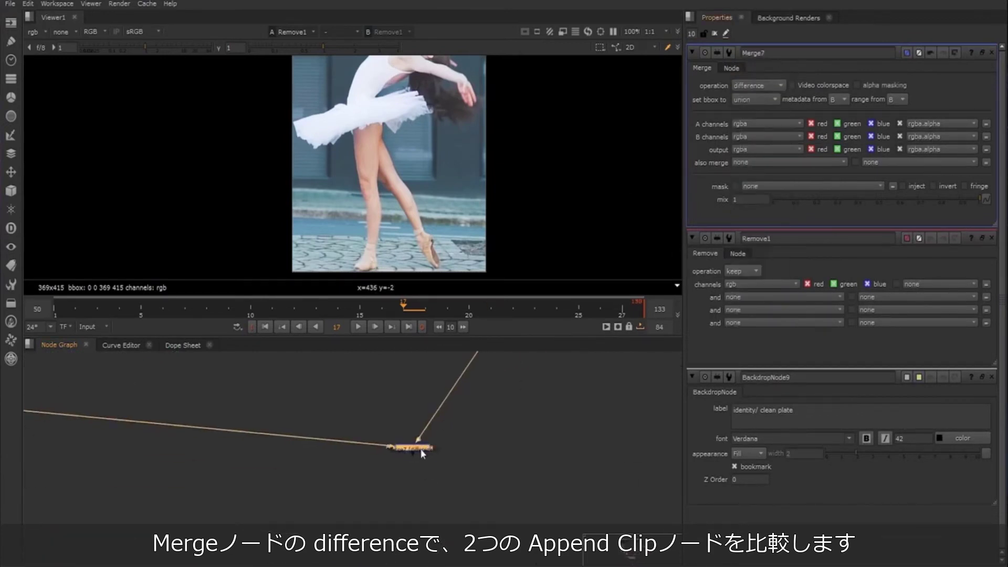
pyautogui.press('1')
pyautogui.scroll(-2, 436, 190)
pyautogui.click(357, 326)
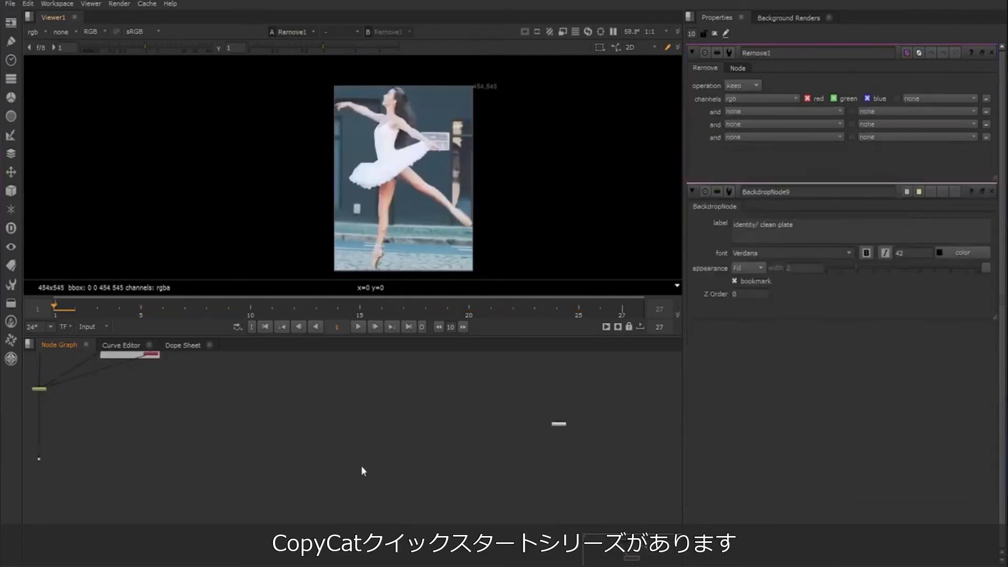
# Step: Add a CopyCat node in the space between the input and ground truth branches
pyautogui.scroll(-3, 361, 428)
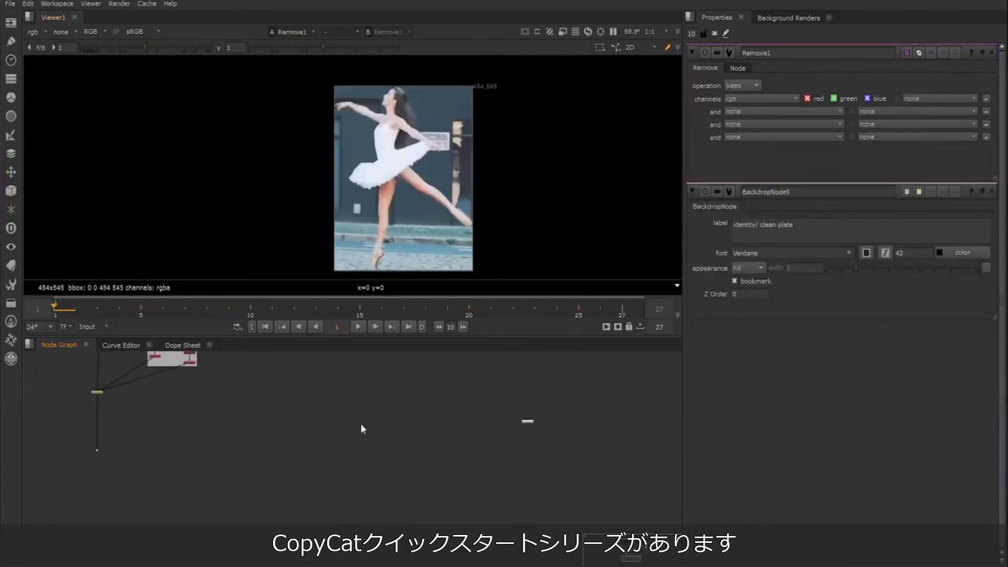
pyautogui.moveTo(361, 424); pyautogui.dragTo(377, 472, button='middle')
pyautogui.scroll(-3, 383, 431)
pyautogui.moveTo(378, 435); pyautogui.dragTo(357, 435, button='middle')
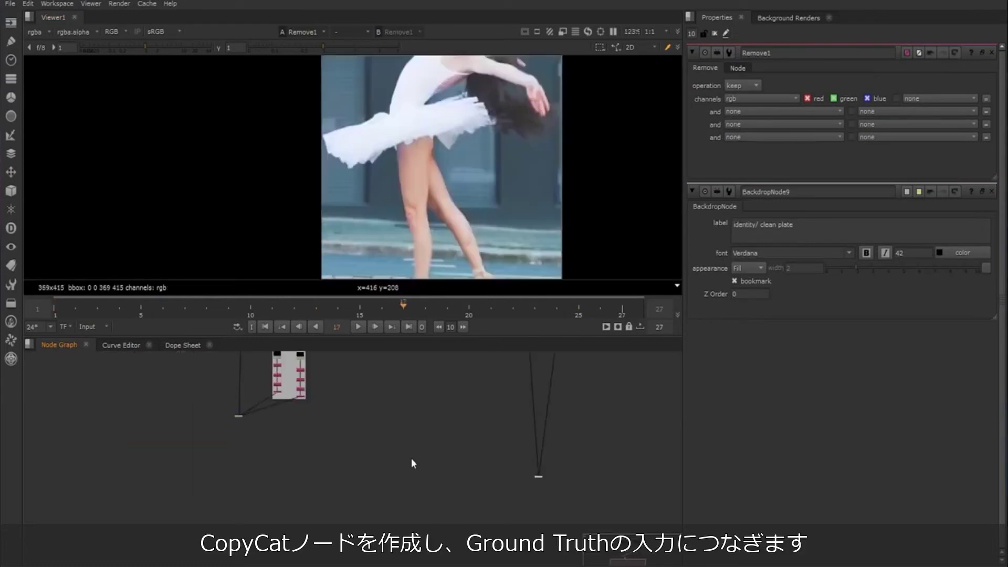
pyautogui.press('Tab')
pyautogui.write('copy')
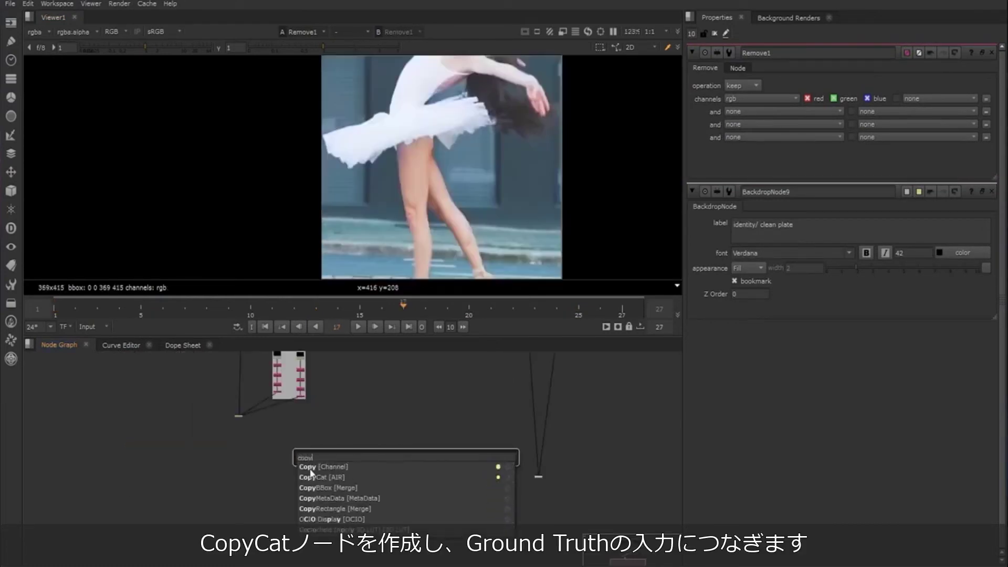
pyautogui.click(321, 477)
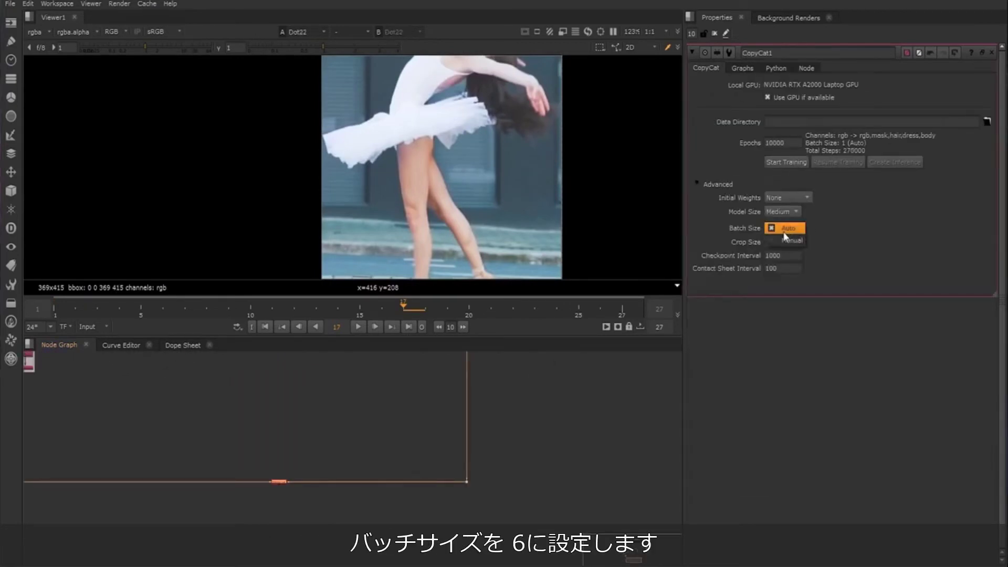
# Step: Set the CopyCat batch size to Manual with a value of 6, and view the CopyCat node
pyautogui.click(789, 243)
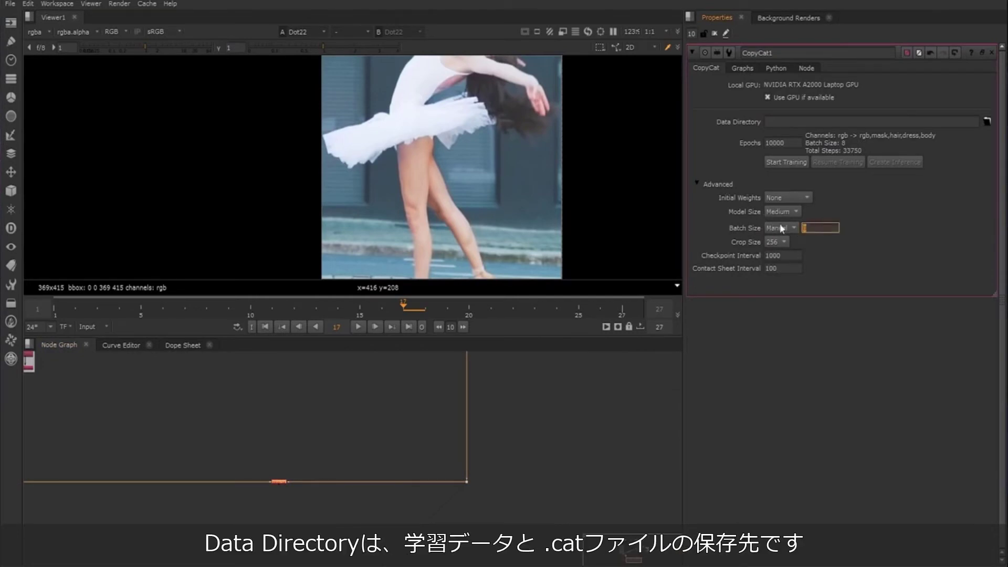
pyautogui.write('6')
pyautogui.click(286, 495)
pyautogui.click(279, 482)
pyautogui.press('1')
pyautogui.click(285, 484)
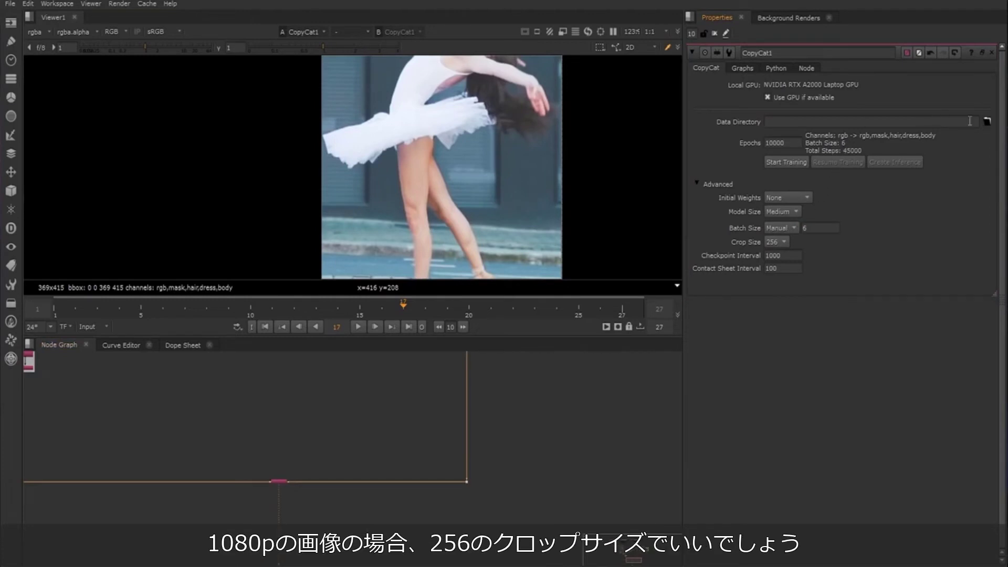
# Step: Create a folder named checkpoints inside the training directory and set it as CopyCat's Data Directory
pyautogui.click(987, 122)
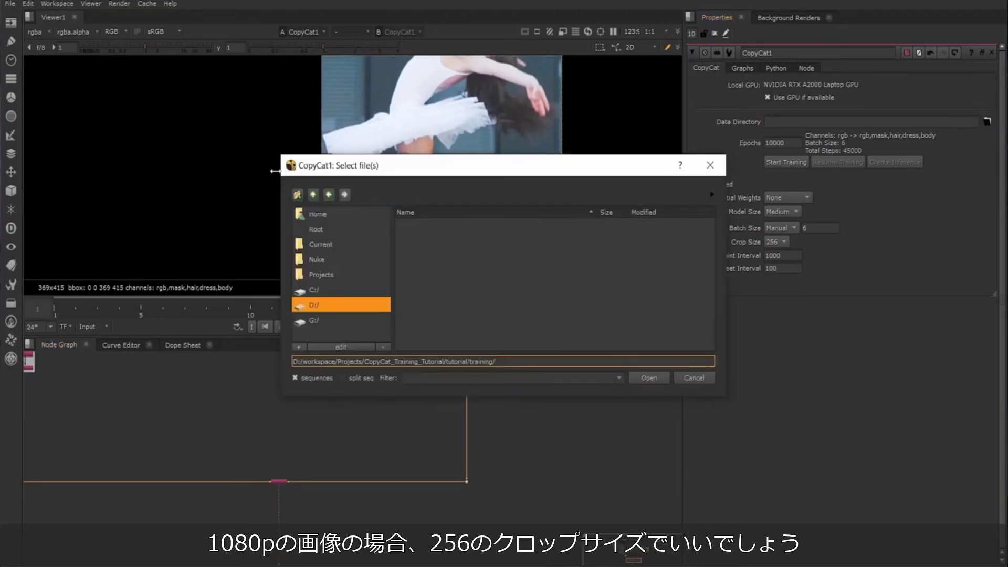
pyautogui.click(298, 196)
pyautogui.write('checkp')
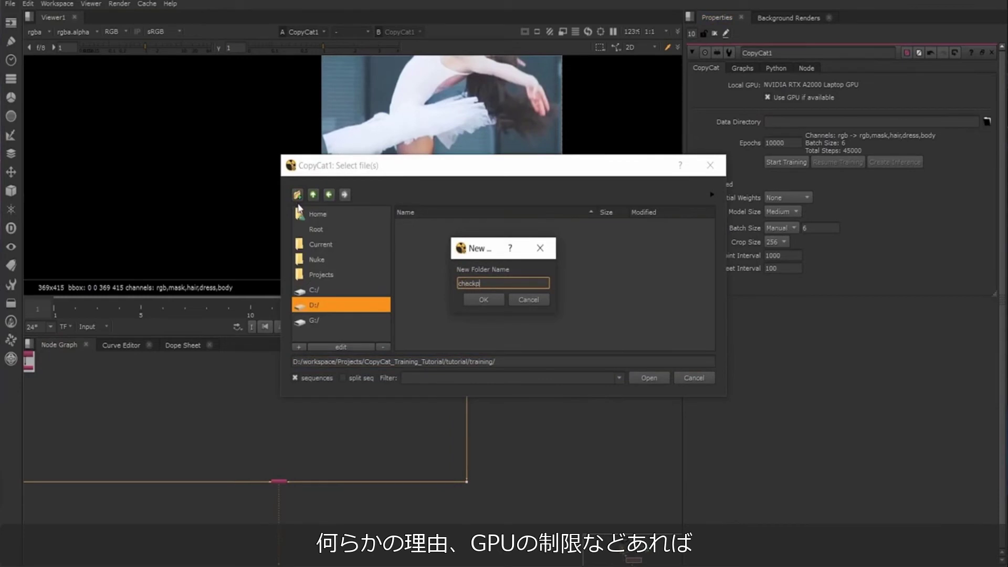
pyautogui.write('oints')
pyautogui.press('Return')
pyautogui.press('Return')
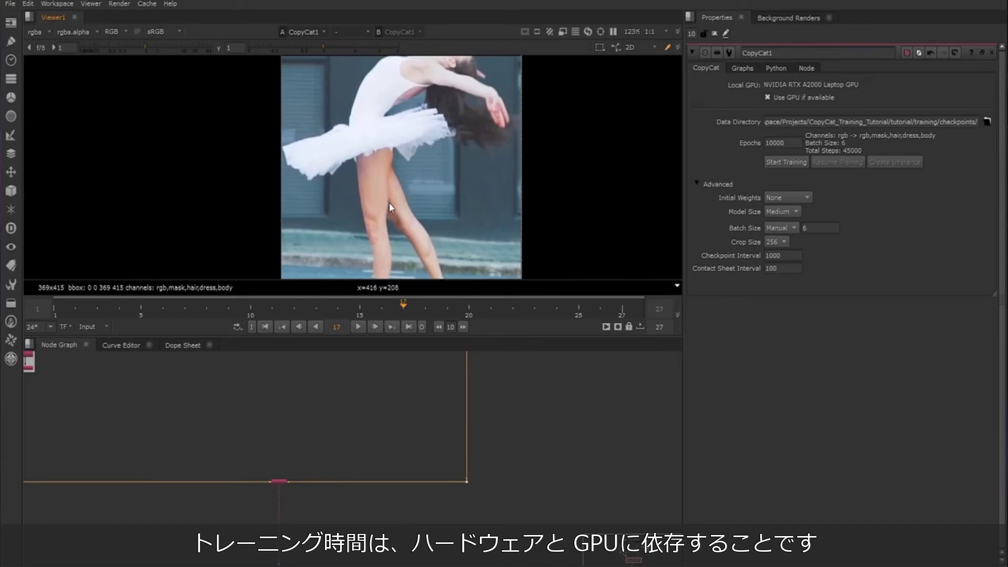
# Step: Go to the first frame and examine the CopyCat output there
pyautogui.scroll(-5, 387, 209)
pyautogui.click(265, 327)
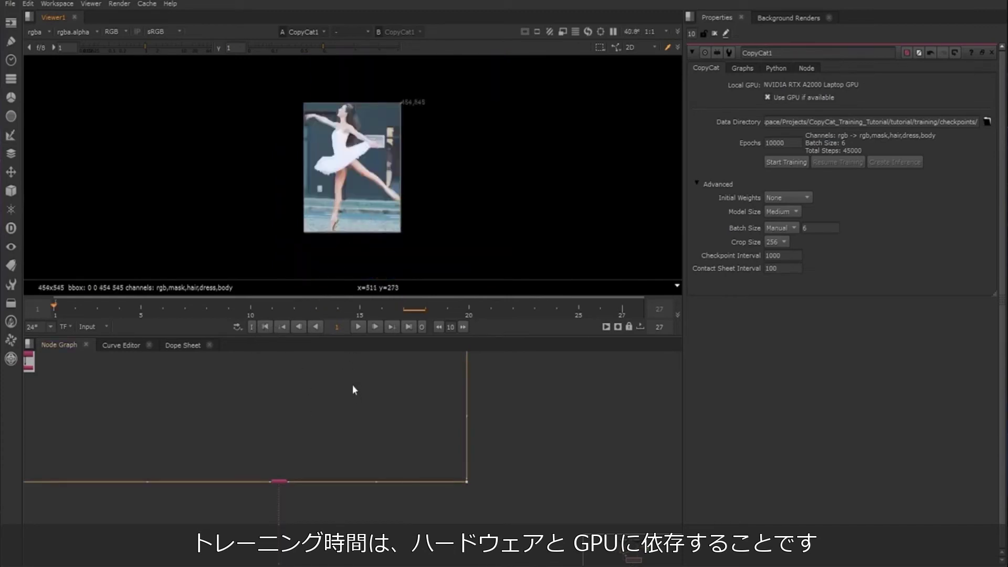
pyautogui.scroll(3, 370, 200)
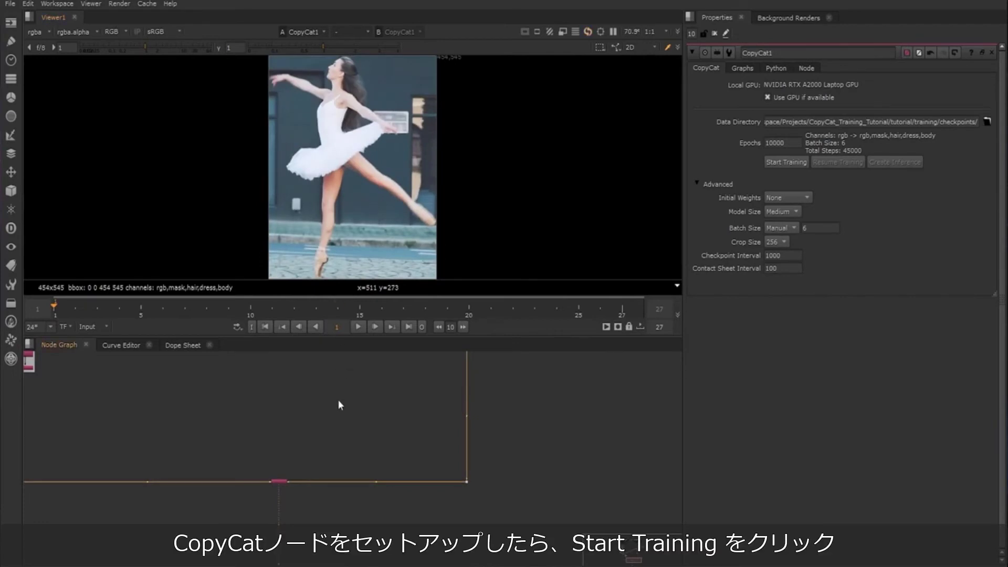
# Step: Open the properties of the Inference1 node below Read1
pyautogui.scroll(-10, 290, 389)
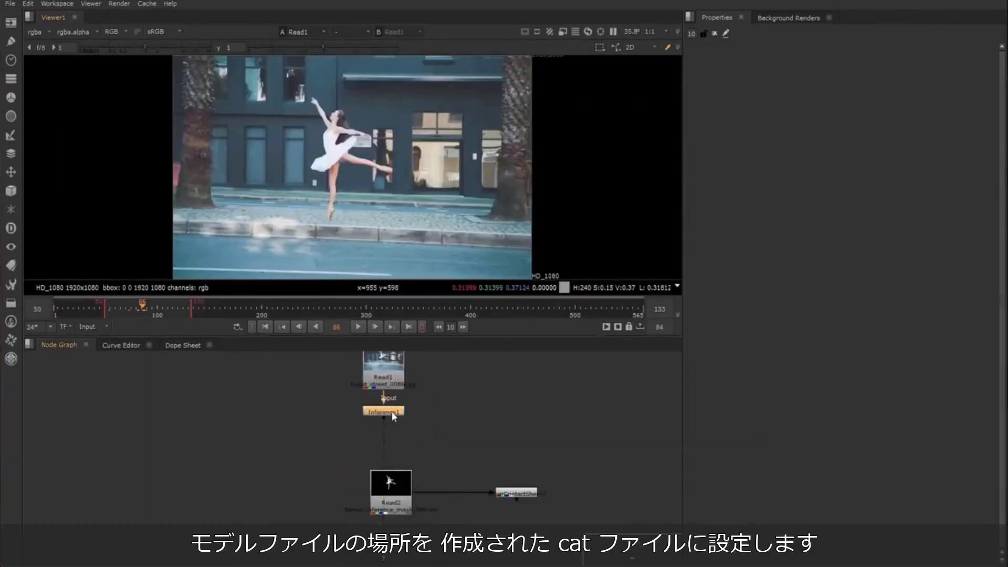
pyautogui.doubleClick(392, 411)
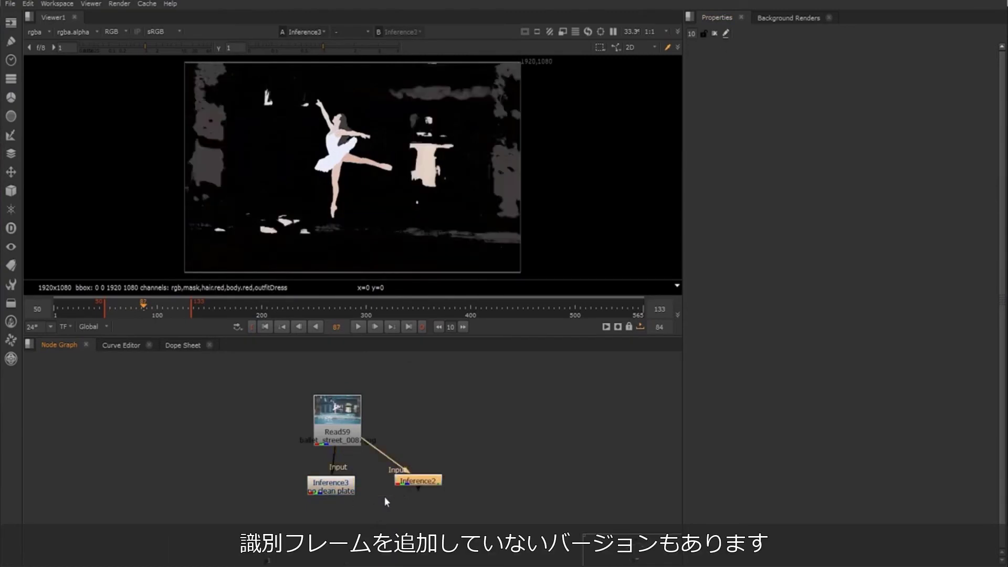
# Step: Compare the inference results with the original Read59 footage in the viewer
pyautogui.click(410, 516)
pyautogui.click(414, 484)
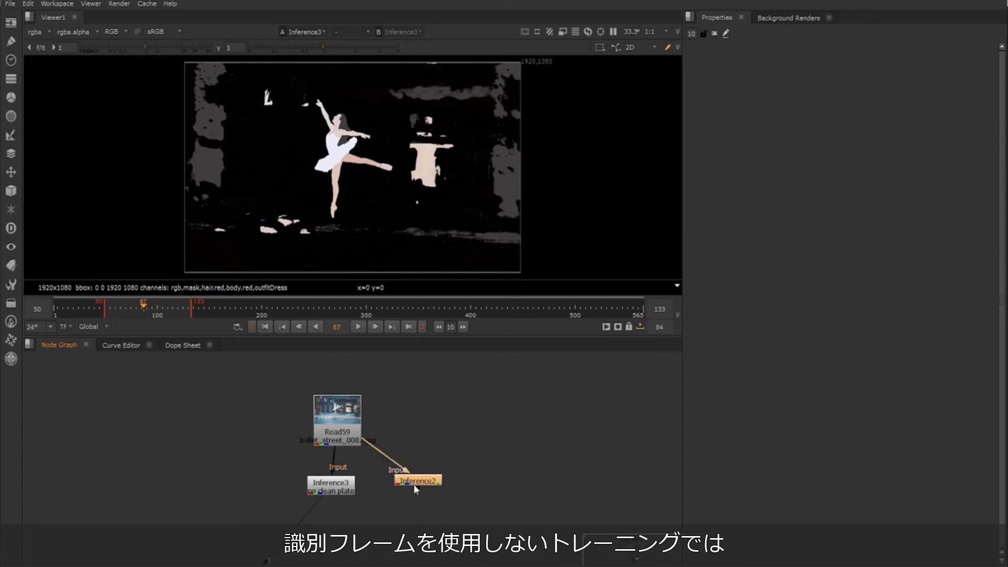
pyautogui.press('1')
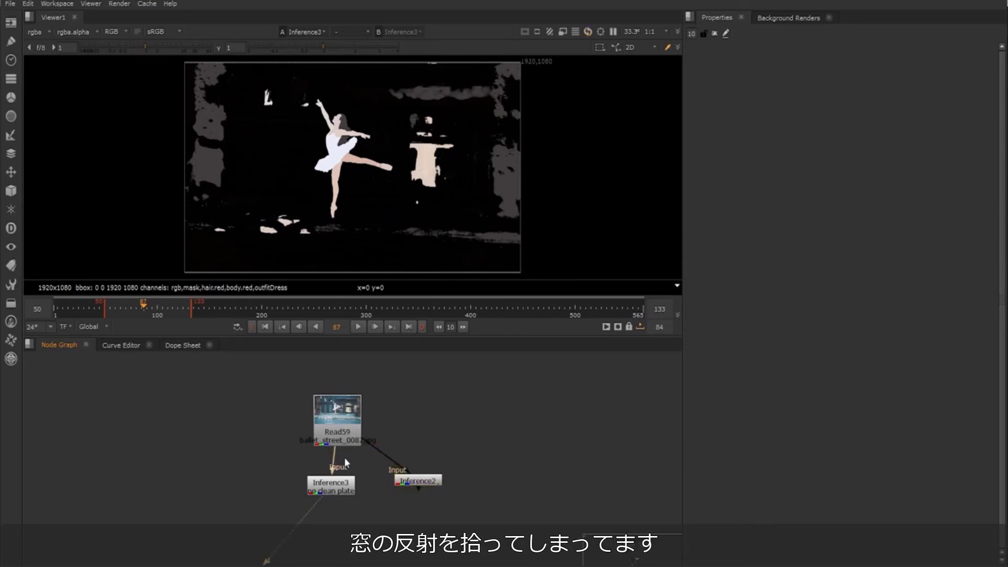
pyautogui.click(346, 440)
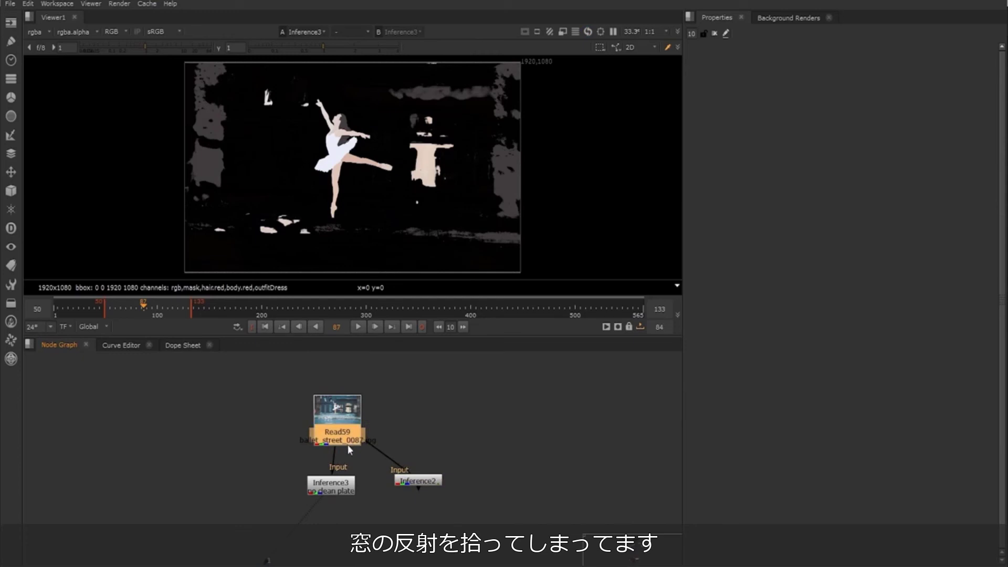
pyautogui.press('1')
pyautogui.click(435, 358)
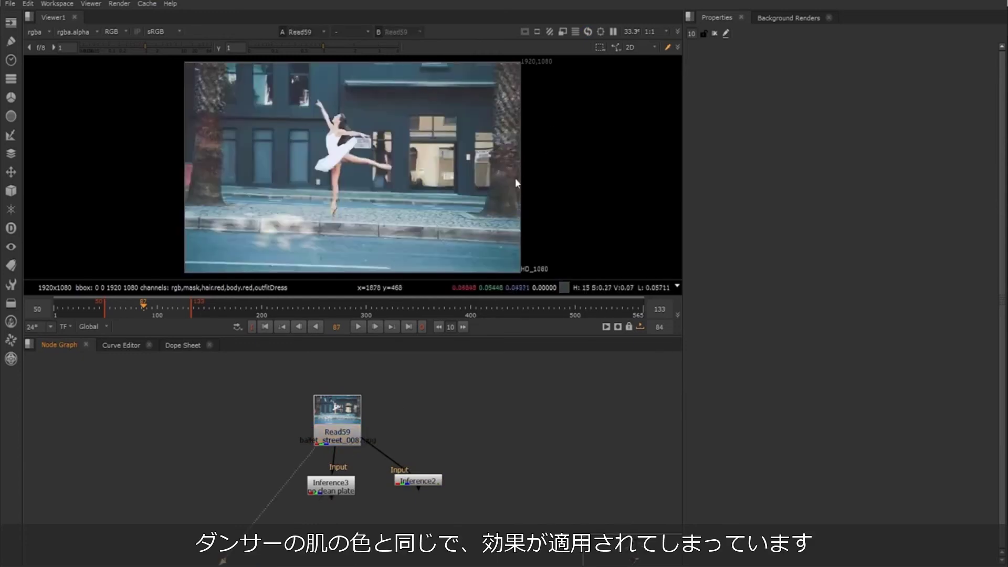
# Step: Compare the outputs of the Inference3 no clean plate node and the Inference2 node in the viewer
pyautogui.click(329, 494)
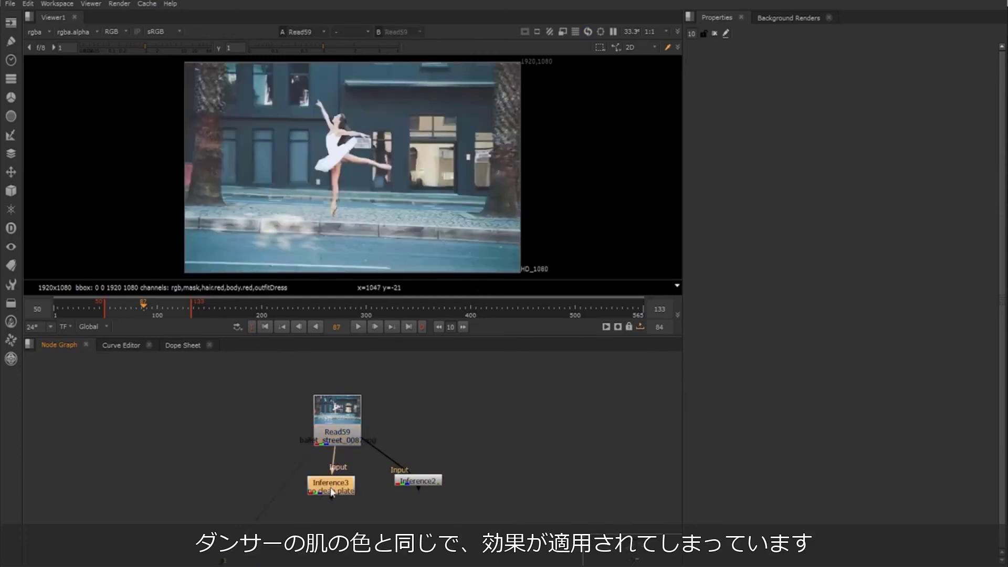
pyautogui.press('1')
pyautogui.click(360, 492)
pyautogui.click(414, 482)
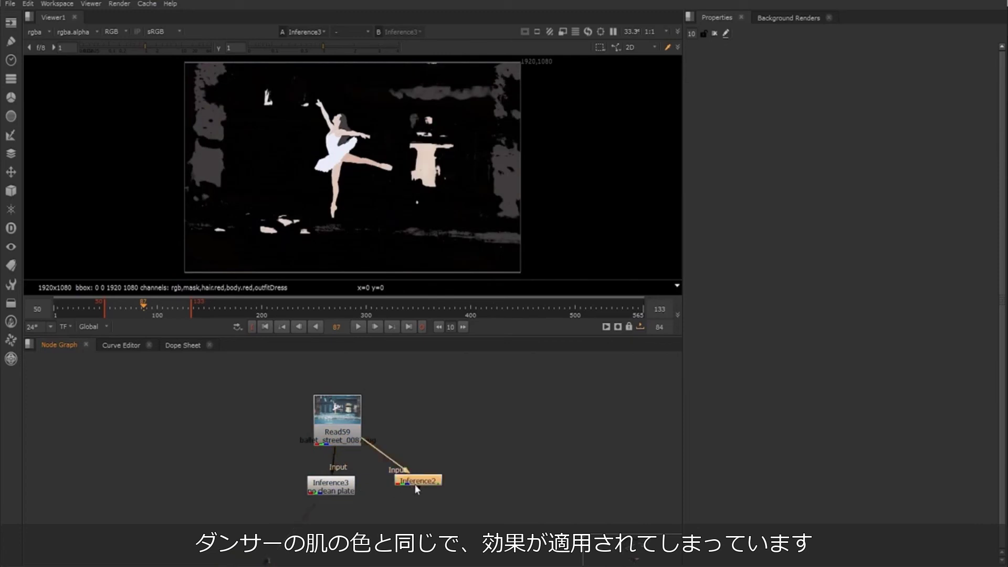
pyautogui.press('1')
pyautogui.click(412, 491)
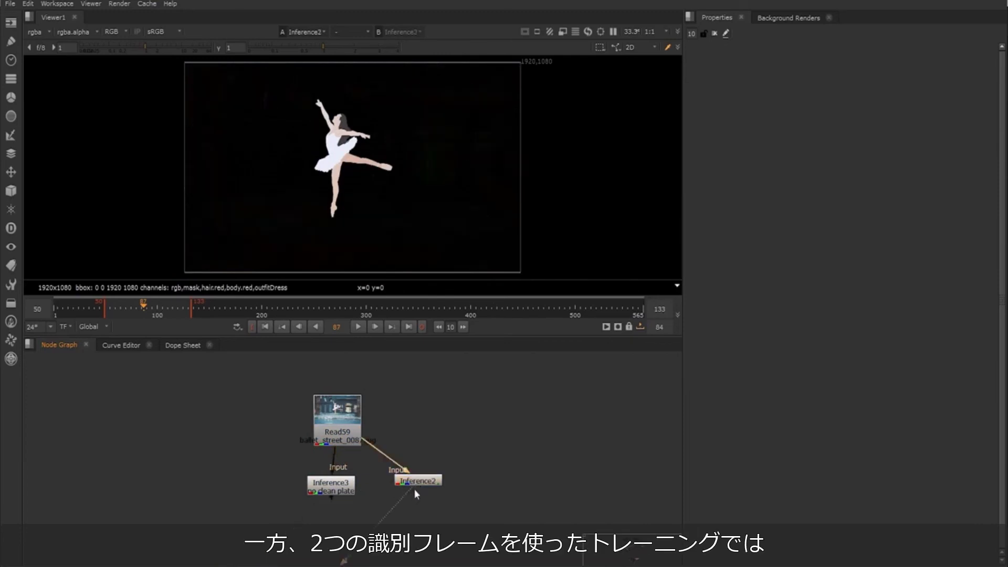
pyautogui.moveTo(411, 411); pyautogui.dragTo(398, 381, button='middle')
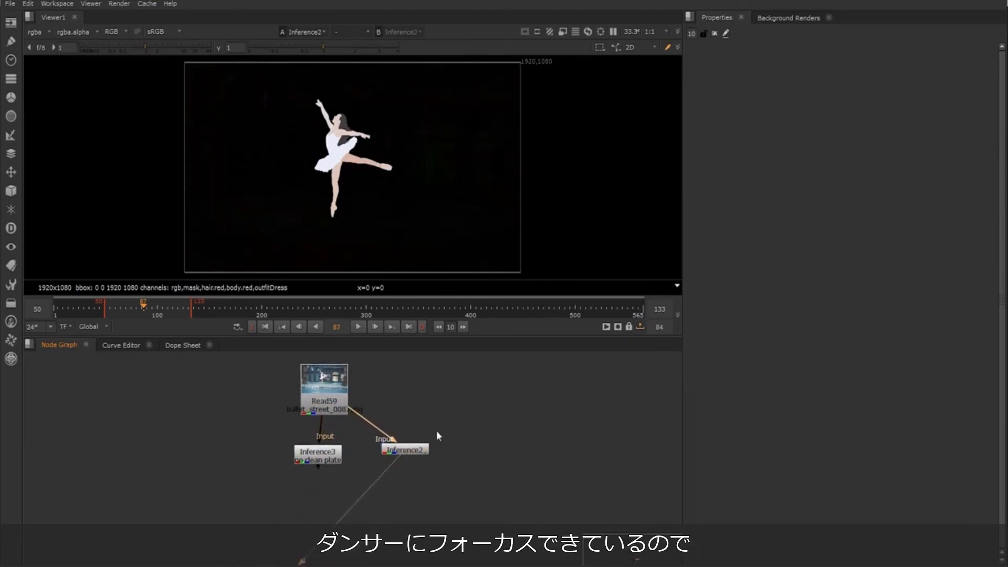
pyautogui.click(499, 473)
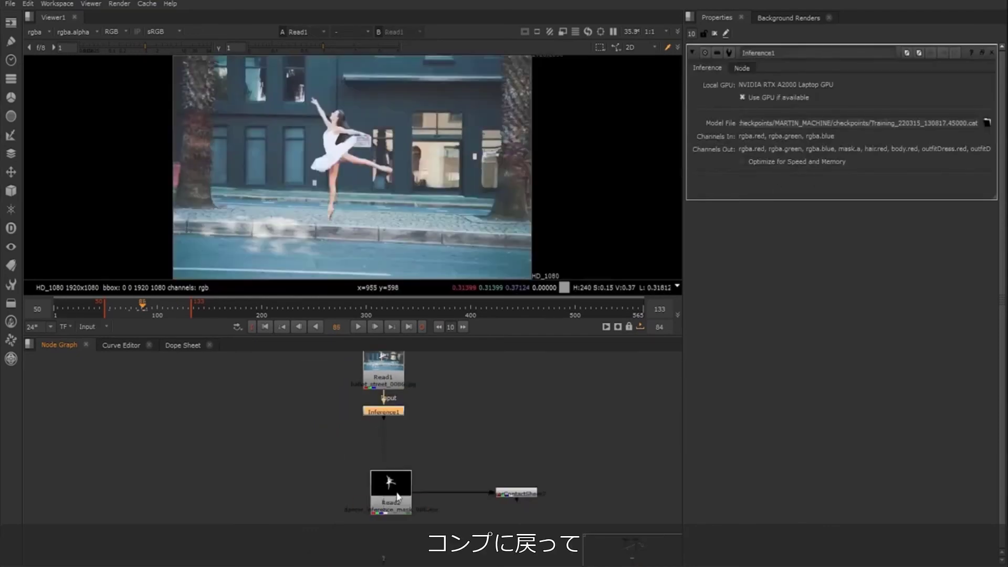
# Step: Line up the Read2 mask sequence below Inference1 and view all its layers through the LayerContactSheet node
pyautogui.moveTo(394, 491); pyautogui.dragTo(387, 480)
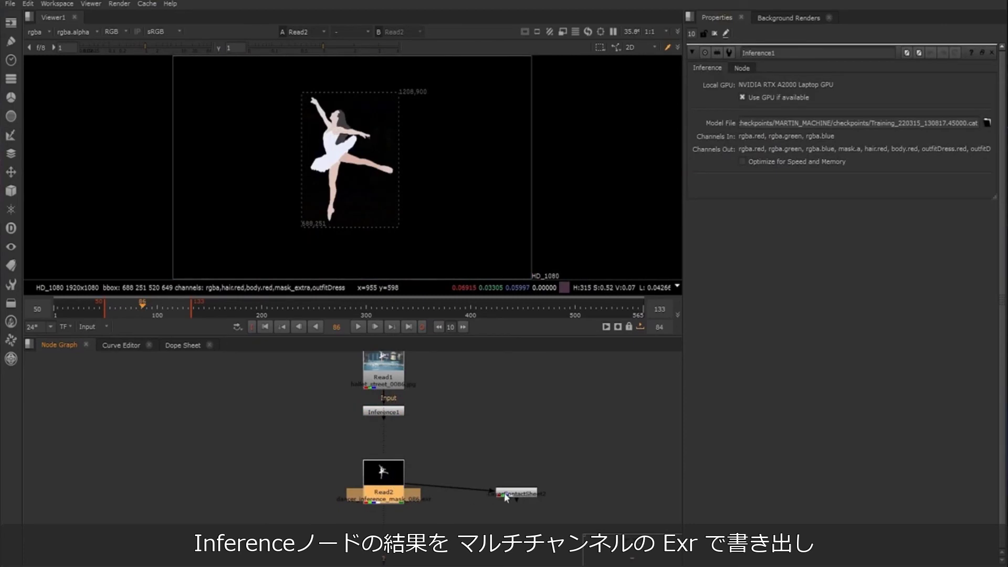
pyautogui.moveTo(507, 497); pyautogui.dragTo(498, 486)
pyautogui.press('1')
pyautogui.press('space')
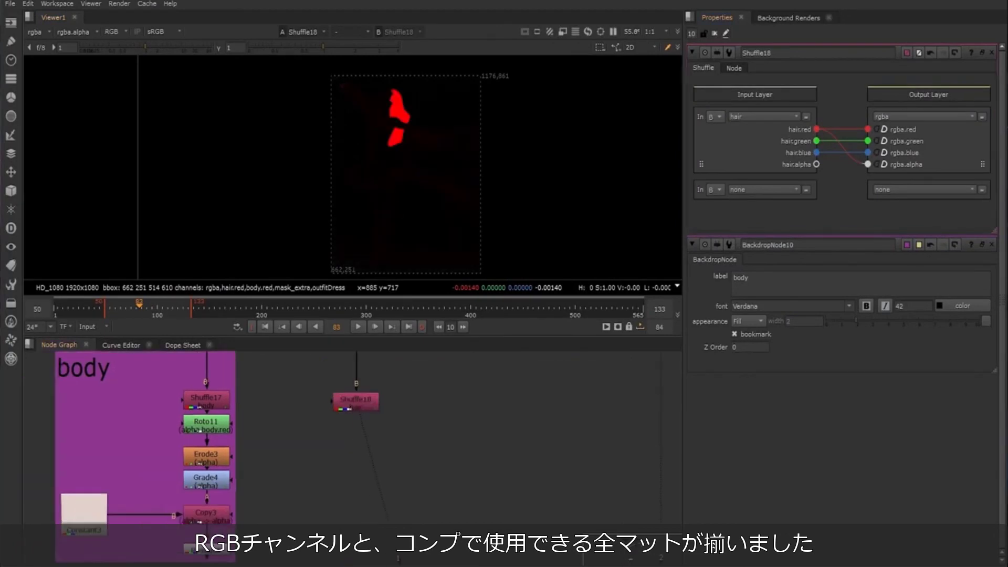
# Step: Add a Median node below the hair branch's Roto13 and limit it to the alpha channel
pyautogui.scroll(6, 443, 181)
pyautogui.press('Tab')
pyautogui.write('median')
pyautogui.press('Return')
pyautogui.click(774, 84)
pyautogui.click(746, 127)
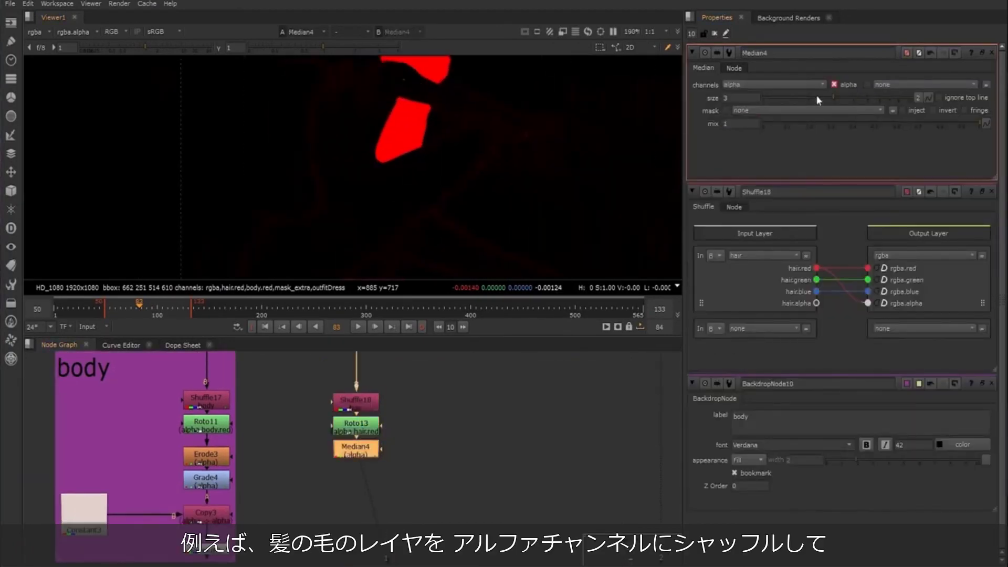
# Step: Set the Median size to 3 and its channels to rgb
pyautogui.doubleClick(730, 98)
pyautogui.write('1')
pyautogui.moveTo(730, 98); pyautogui.dragTo(664, 117)
pyautogui.write('3')
pyautogui.click(775, 85)
pyautogui.click(745, 111)
pyautogui.scroll(-6, 488, 137)
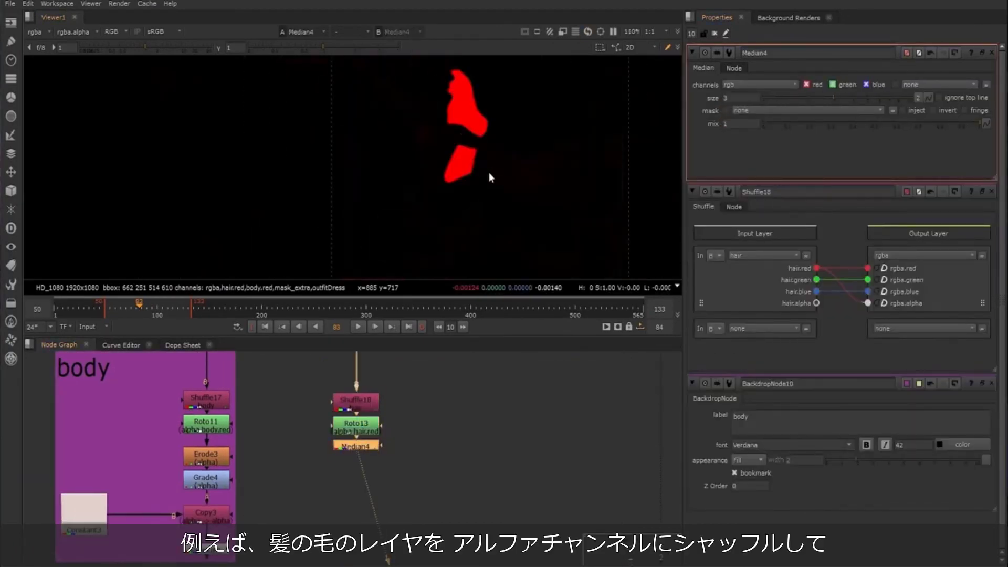
# Step: Add a FilterErode node after the hair branch's Median node, working on the alpha channel
pyautogui.press('a')
pyautogui.press('Tab')
pyautogui.write('erode')
pyautogui.press('Return')
pyautogui.click(756, 85)
pyautogui.click(749, 146)
pyautogui.press('a')
# Step: Add a Constant beside the hair branch and colour it orange with red 0.53, green 0.19 and blue 0.01
pyautogui.click(417, 427)
pyautogui.scroll(-2, 452, 430)
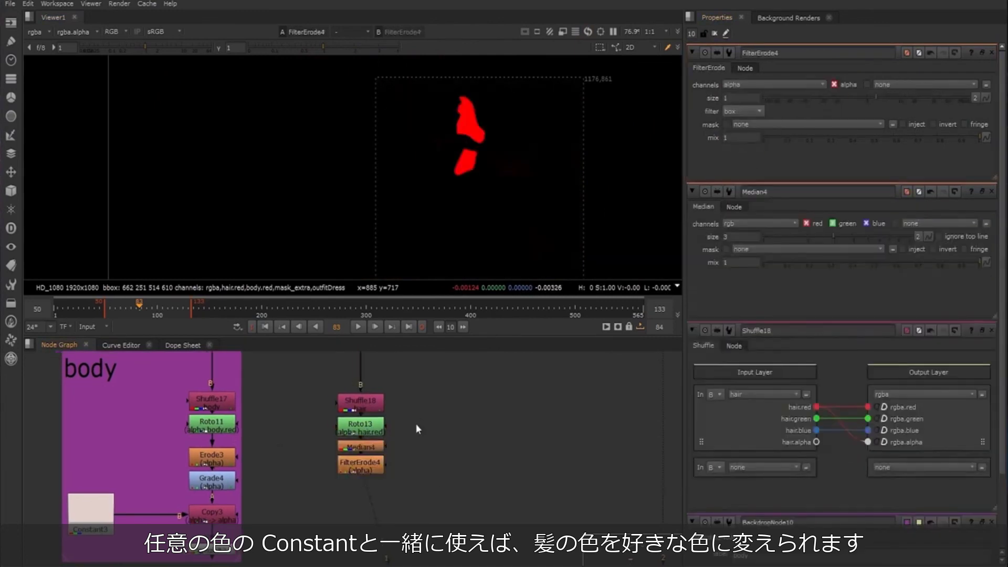
pyautogui.press('Tab')
pyautogui.write('constant')
pyautogui.press('Return')
pyautogui.press('1')
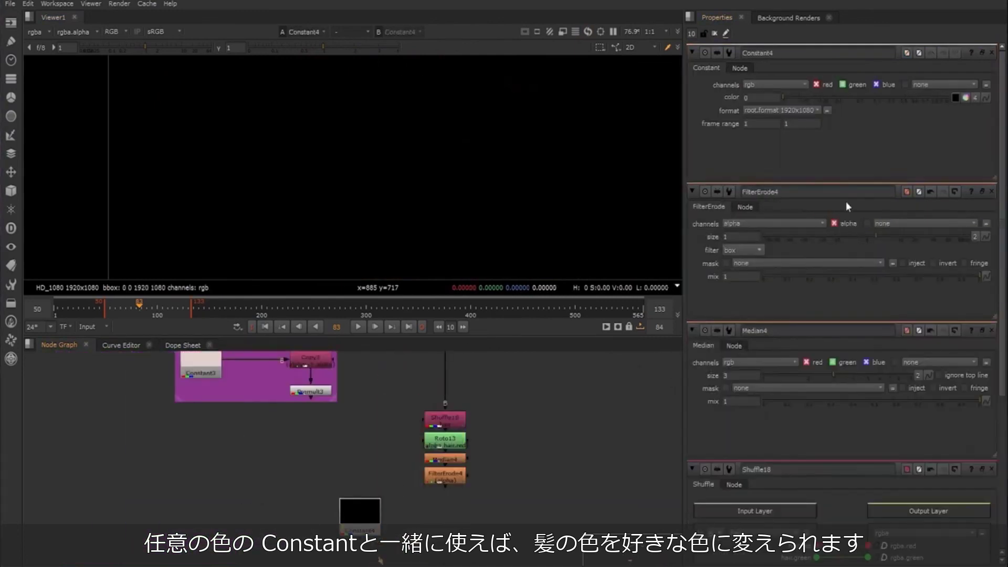
pyautogui.click(965, 98)
pyautogui.moveTo(784, 111); pyautogui.dragTo(903, 112)
pyautogui.moveTo(784, 124); pyautogui.dragTo(855, 124)
pyautogui.moveTo(783, 138); pyautogui.dragTo(801, 137)
pyautogui.moveTo(359, 511); pyautogui.dragTo(327, 511)
# Step: Add Copy and Premult nodes to cut the orange Constant with the hair matte, and lower the FilterErode size
pyautogui.press('Tab')
pyautogui.write('copy')
pyautogui.press('Return')
pyautogui.press('Tab')
pyautogui.write('pre')
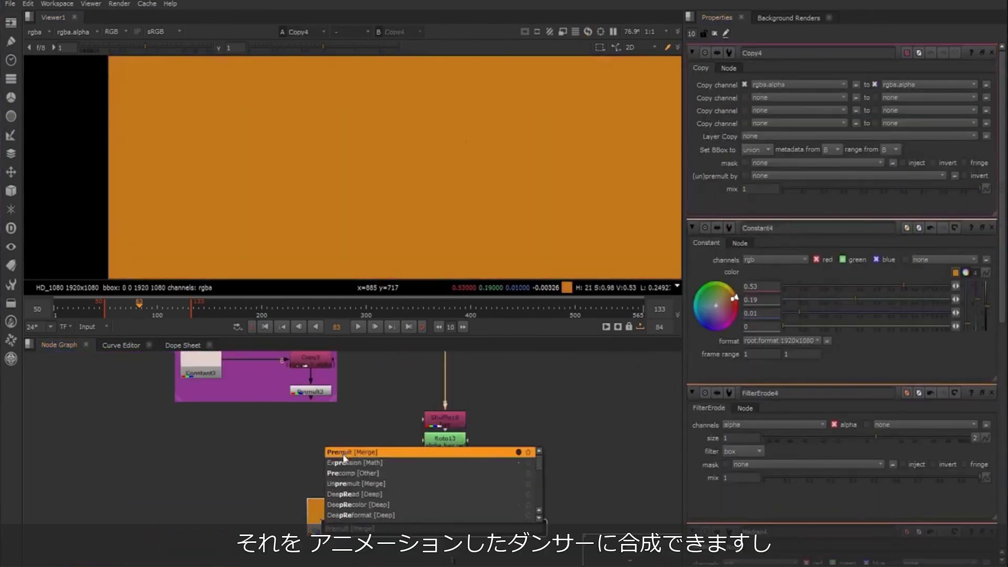
pyautogui.press('Return')
pyautogui.moveTo(855, 438); pyautogui.dragTo(825, 439)
pyautogui.click(715, 34)
# Step: Add a Merge node and connect it to composite the premultiplied colour layer over the dancer
pyautogui.scroll(-4, 525, 436)
pyautogui.press('m')
pyautogui.moveTo(461, 496); pyautogui.dragTo(309, 489)
pyautogui.moveTo(515, 394); pyautogui.dragTo(499, 342, button='middle')
pyautogui.moveTo(538, 437); pyautogui.dragTo(502, 438)
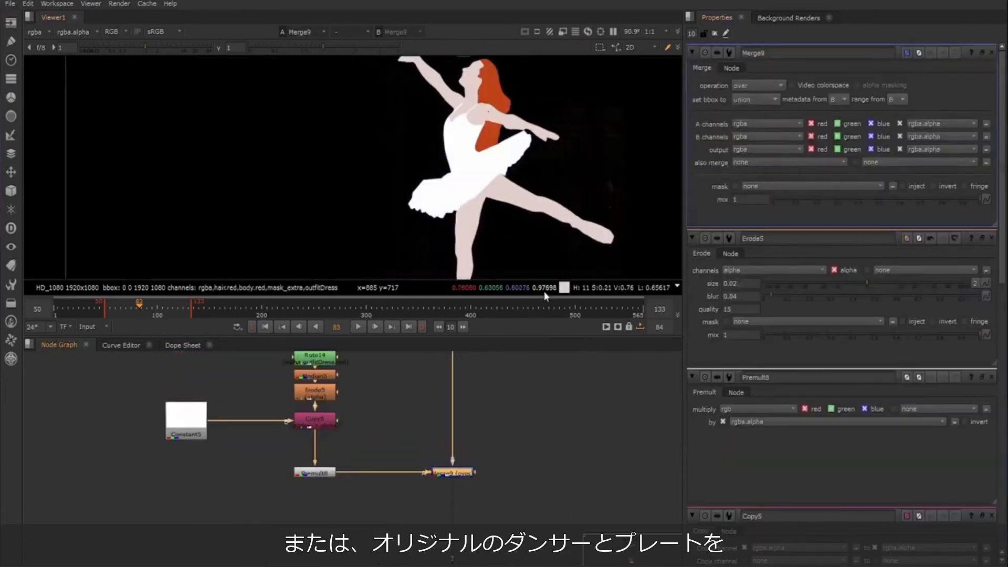
# Step: Add a Copy node near the original Read58 plate to receive the dancer's matte
pyautogui.scroll(-2, 502, 200)
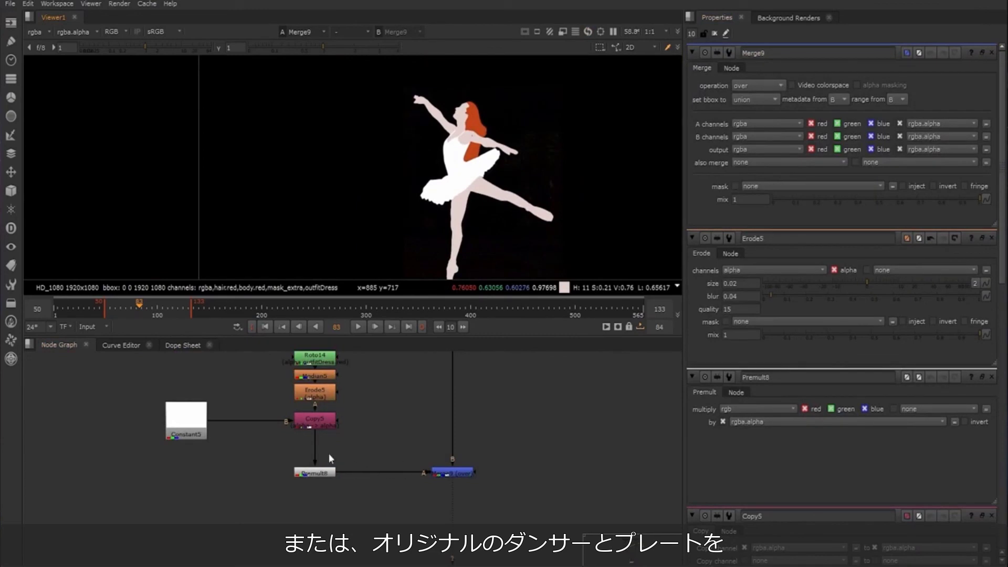
pyautogui.scroll(-5, 329, 455)
pyautogui.scroll(-4, 361, 455)
pyautogui.moveTo(452, 385); pyautogui.dragTo(376, 534, button='middle')
pyautogui.scroll(4, 374, 424)
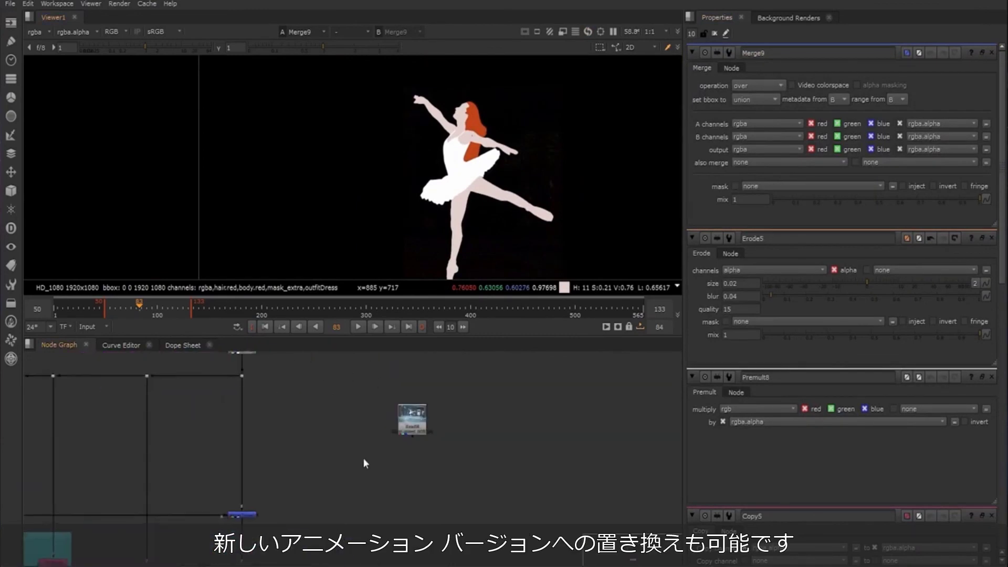
pyautogui.press('Tab')
pyautogui.write('copy')
pyautogui.press('Return')
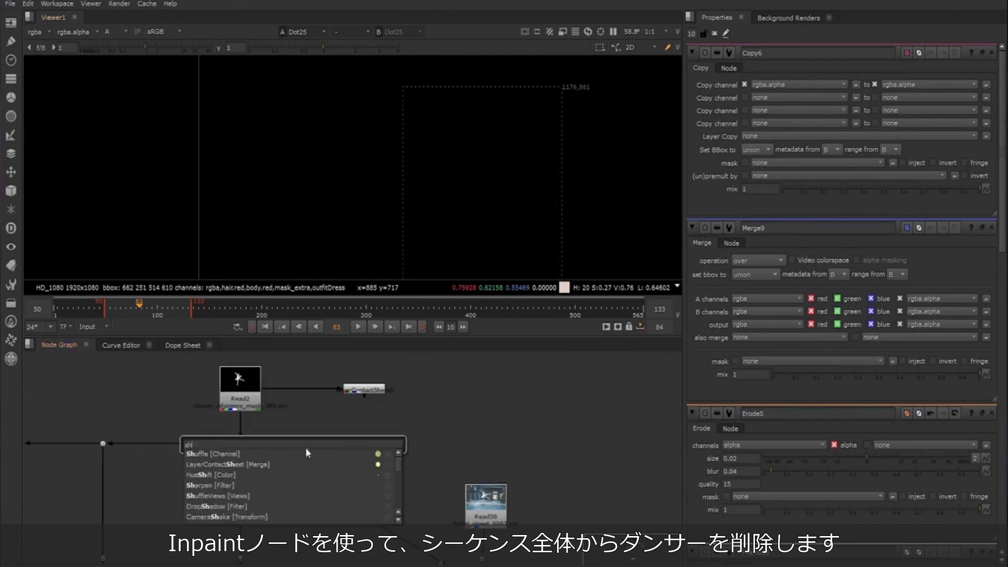
# Step: Add a Shuffle node between the Read2 branch and Copy6, choose its input layer, and bend its incoming pipe with a Dot
pyautogui.press('Return')
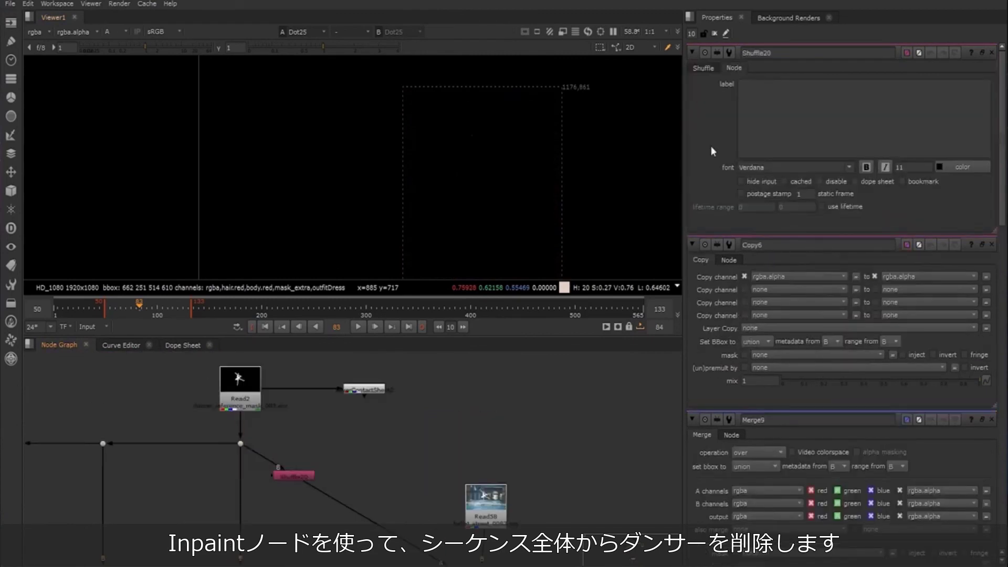
pyautogui.click(703, 68)
pyautogui.click(764, 116)
pyautogui.click(762, 201)
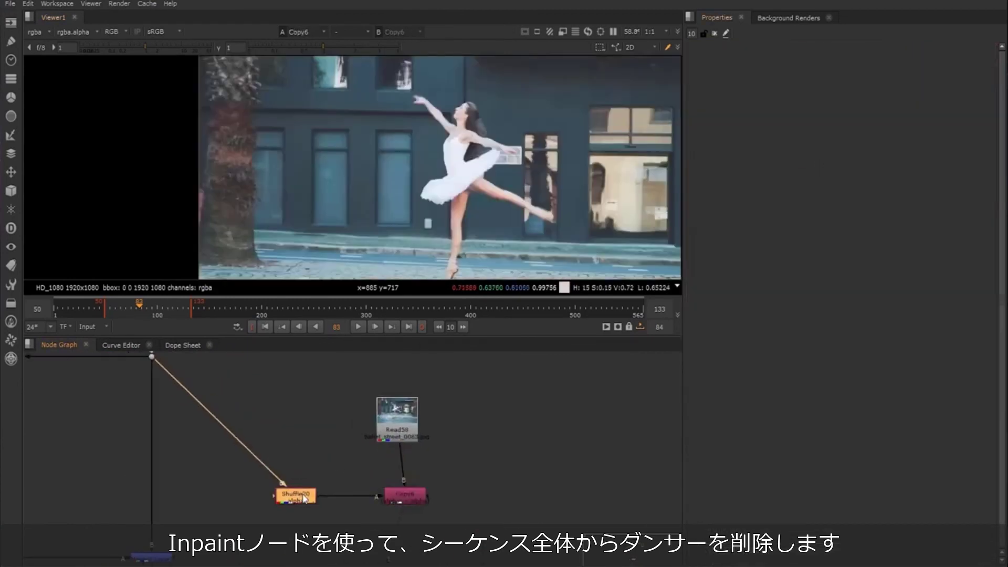
pyautogui.keyDown('ctrl'); pyautogui.moveTo(219, 417); pyautogui.dragTo(295, 368); pyautogui.keyUp('ctrl')
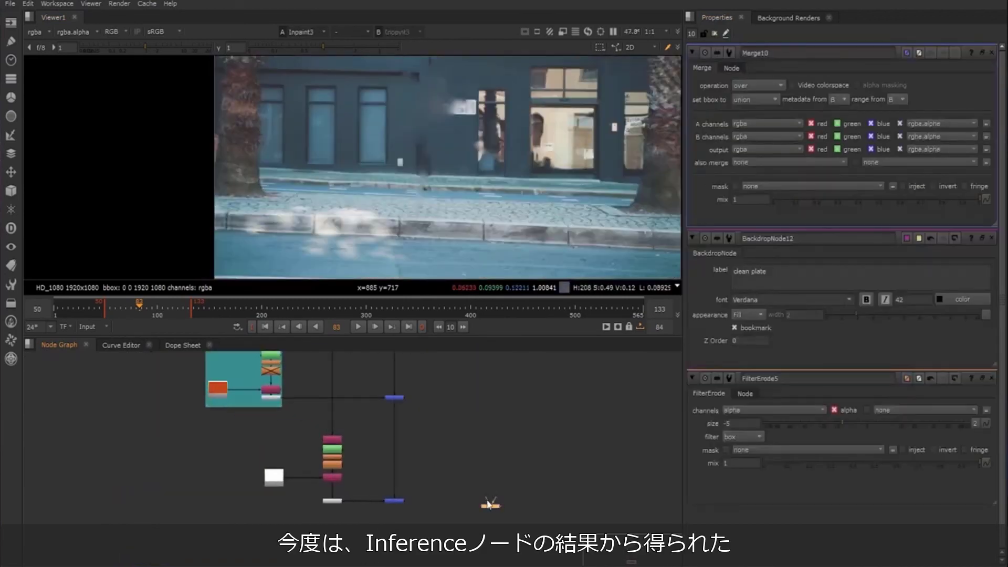
# Step: Position Merge10 to composite the animated dancer over the inpainted clean plate, and view the result
pyautogui.click(496, 504)
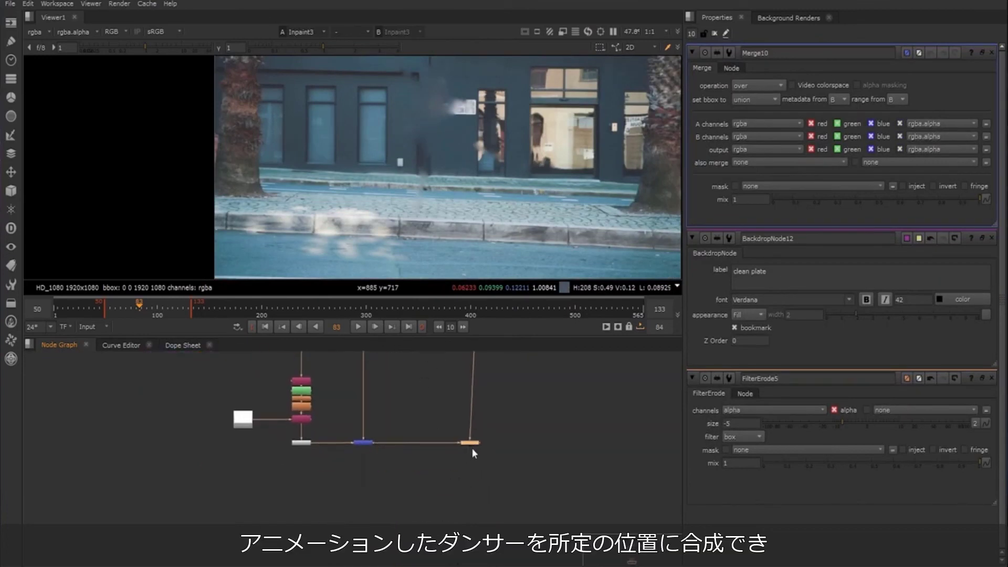
pyautogui.press('1')
pyautogui.click(475, 452)
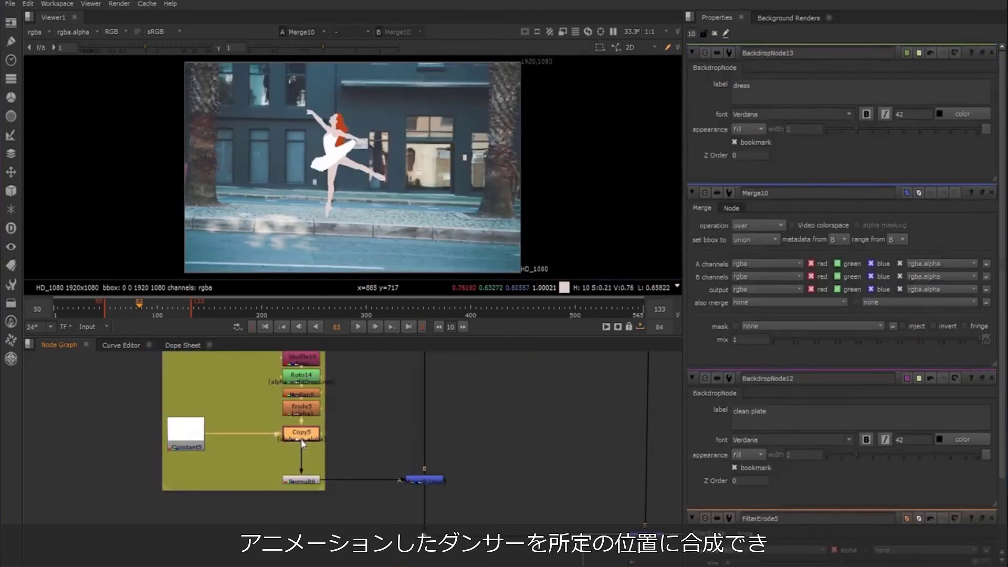
# Step: Add a Grade node after Copy5 in the dress branch and tint the dress lavender through its gain channels
pyautogui.doubleClick(315, 449)
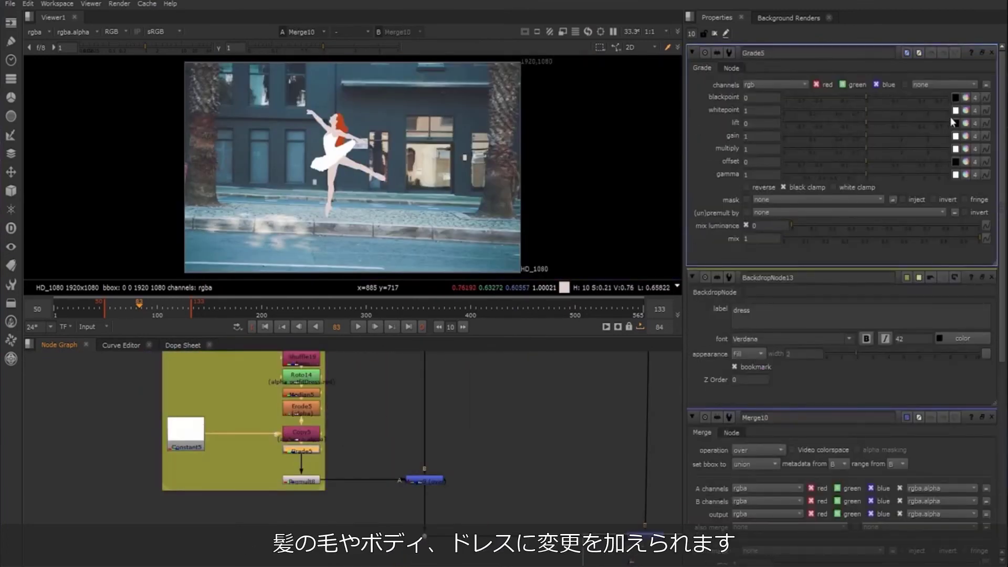
pyautogui.click(966, 136)
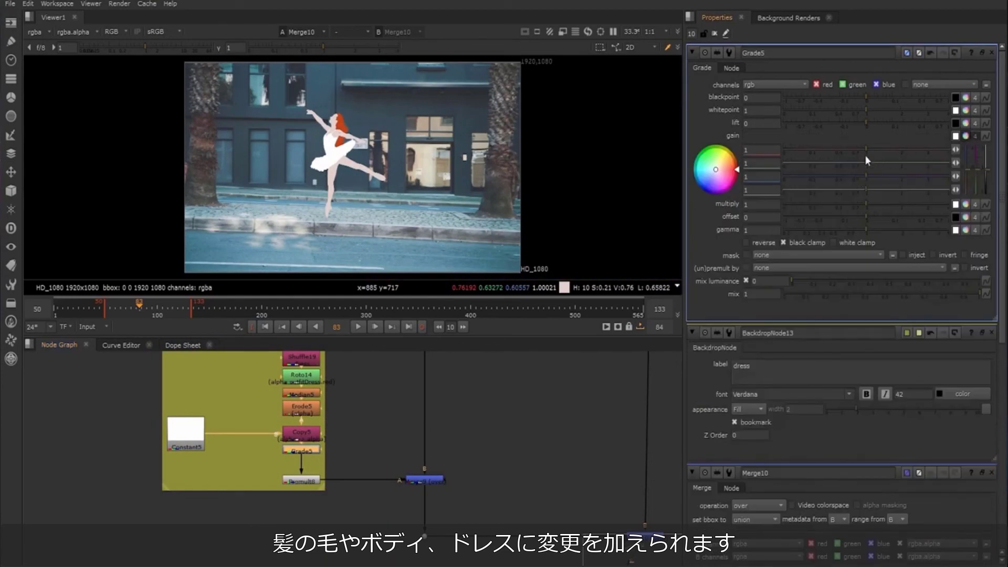
pyautogui.moveTo(863, 176)
pyautogui.mouseDown()
pyautogui.moveTo(836, 177)
pyautogui.moveTo(887, 151)
pyautogui.moveTo(848, 163)
pyautogui.moveTo(849, 149)
pyautogui.moveTo(814, 152)
pyautogui.moveTo(876, 175)
pyautogui.moveTo(833, 163)
pyautogui.moveTo(840, 148)
pyautogui.mouseUp()
pyautogui.click(715, 34)
pyautogui.moveTo(416, 196); pyautogui.dragTo(426, 203, button='middle')
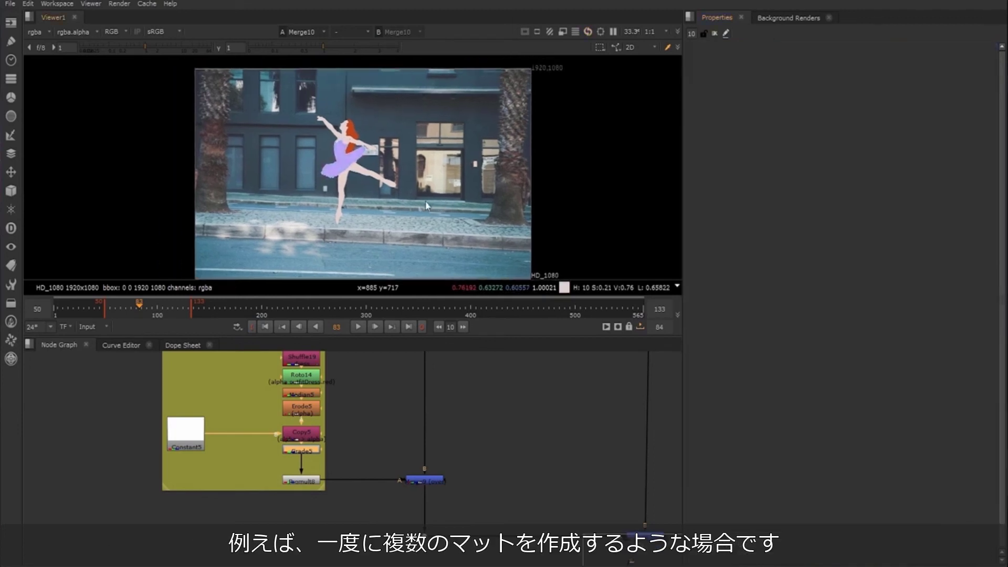